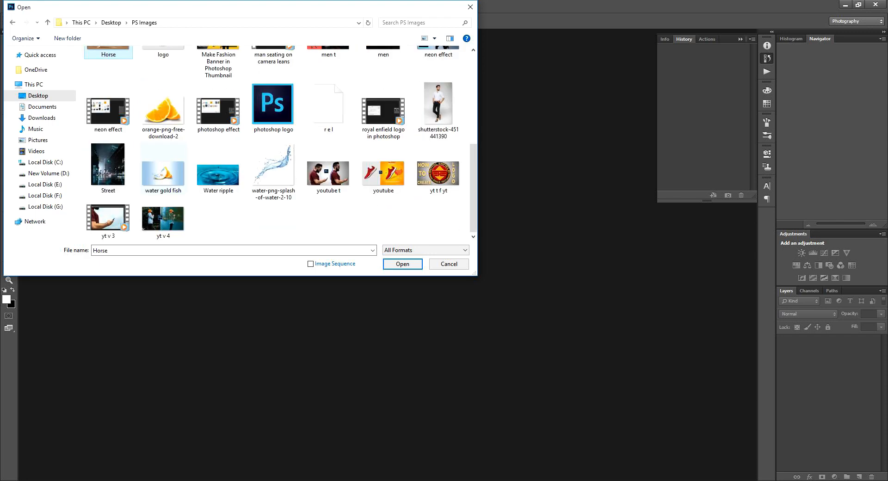
# - Open the Horse, Street and Water ripple images together from the PS Images folder, passing them through Camera Raw
pyautogui.keyDown('ctrl'); pyautogui.click(108, 164); pyautogui.keyUp('ctrl')
pyautogui.keyDown('ctrl'); pyautogui.click(218, 174); pyautogui.keyUp('ctrl')
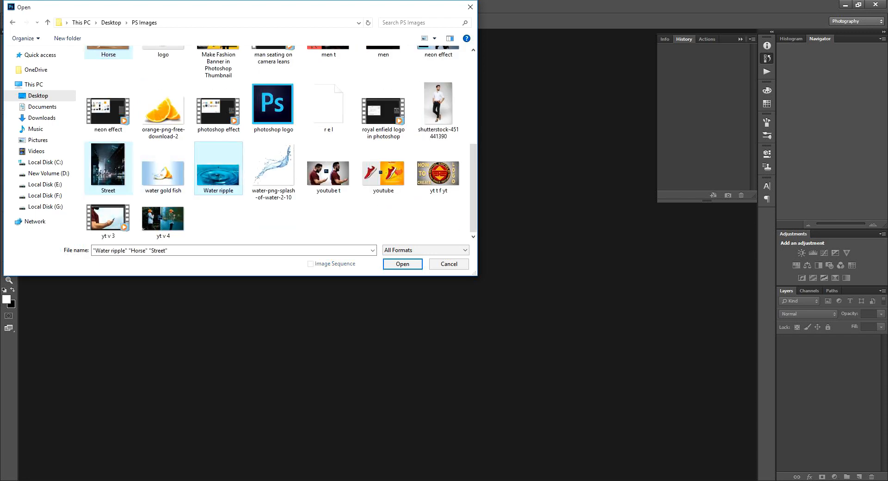
pyautogui.click(402, 264)
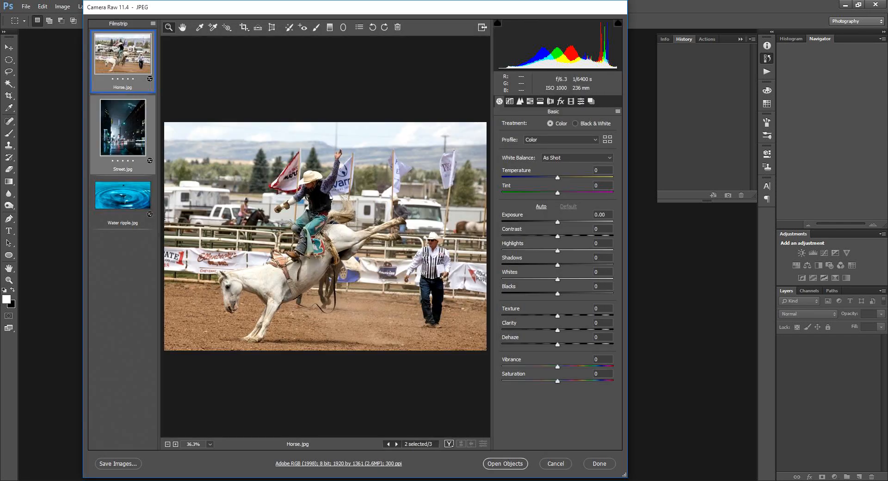
pyautogui.click(505, 463)
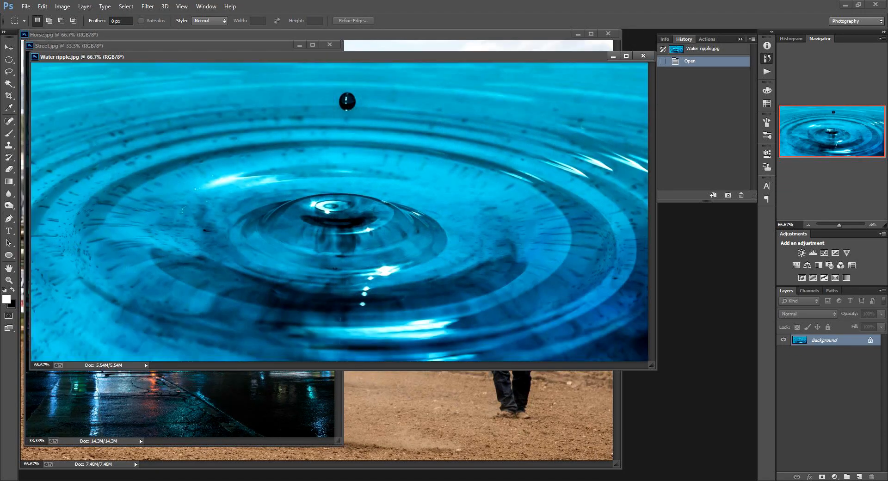
# - Dock the floating image windows as tabs and go through the three documents to Street.jpg
pyautogui.press('v')
pyautogui.moveTo(277, 56); pyautogui.dragTo(812, 24)
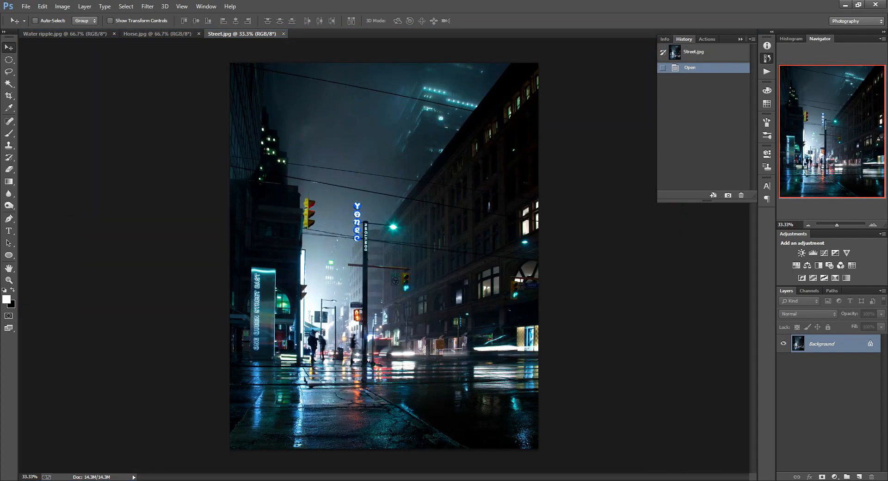
pyautogui.hotkey('ctrl', 'Tab')
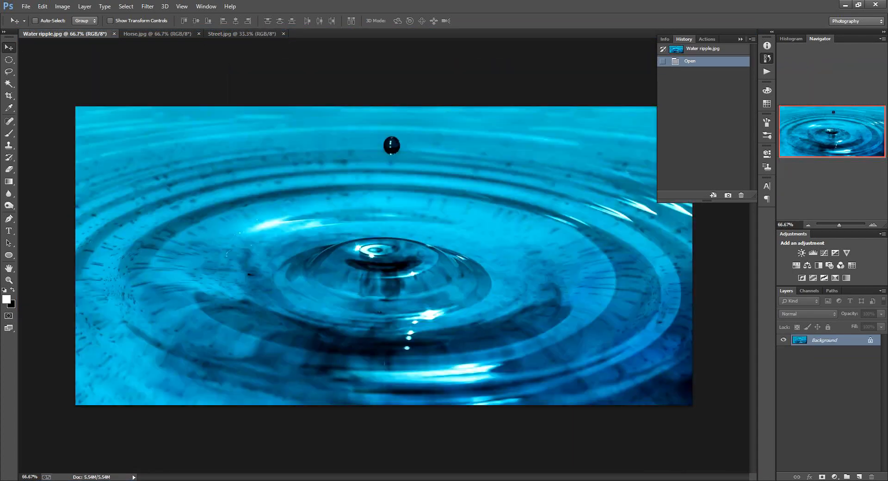
pyautogui.hotkey('ctrl', 'Tab')
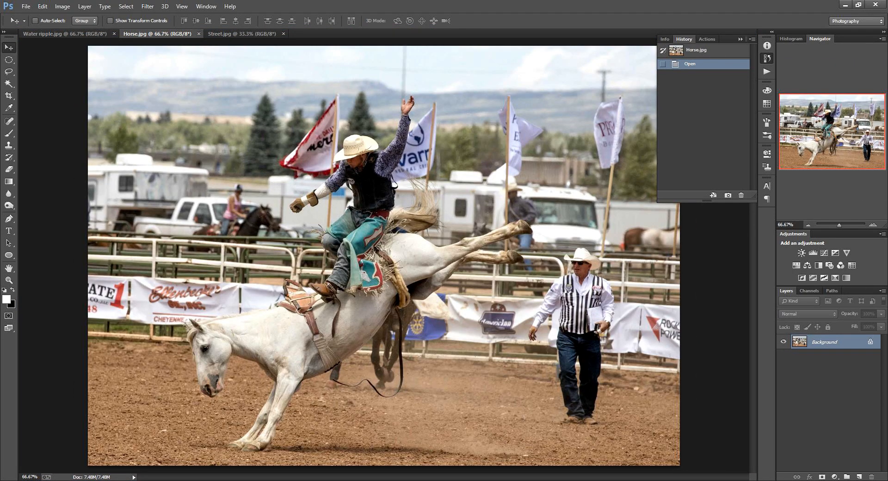
pyautogui.hotkey('ctrl', 'Tab')
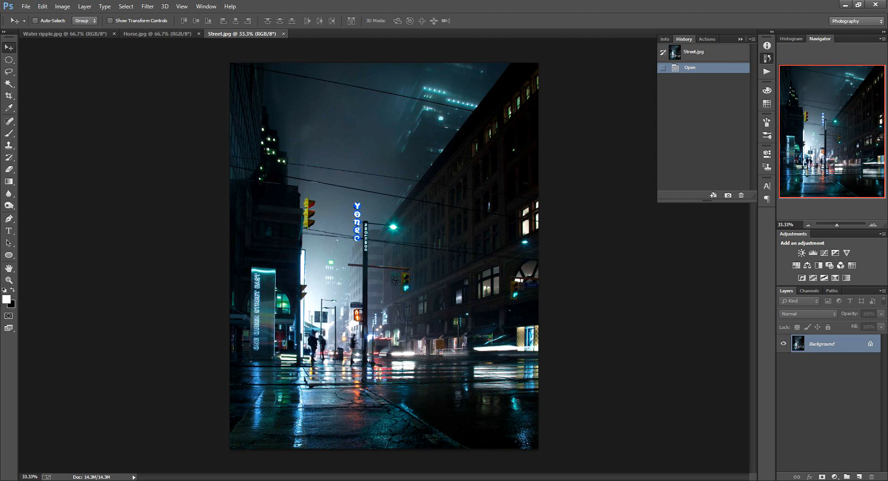
# - Start the Camera Raw Filter on Street.jpg, and in Calibration lower the Blue Primary hue and set its saturation to +100
pyautogui.hotkey('alt', 't')
pyautogui.press('Down')
pyautogui.press('Down')
pyautogui.press('Down')
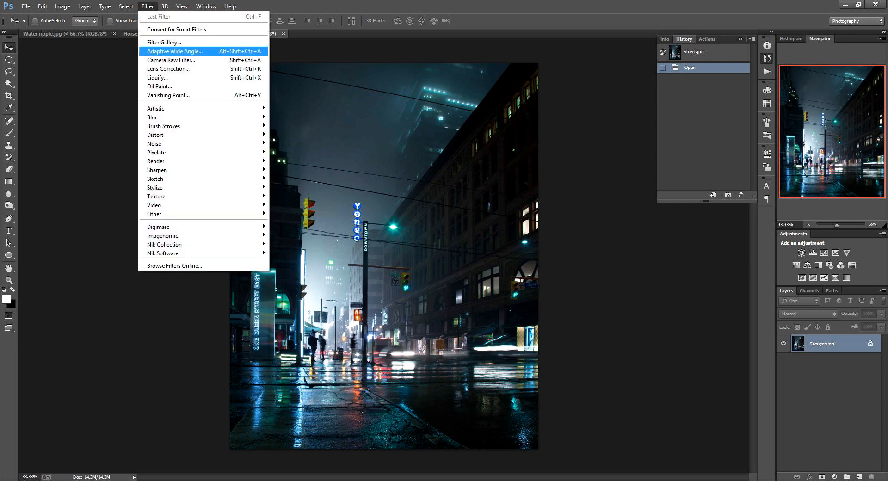
pyautogui.press('Return')
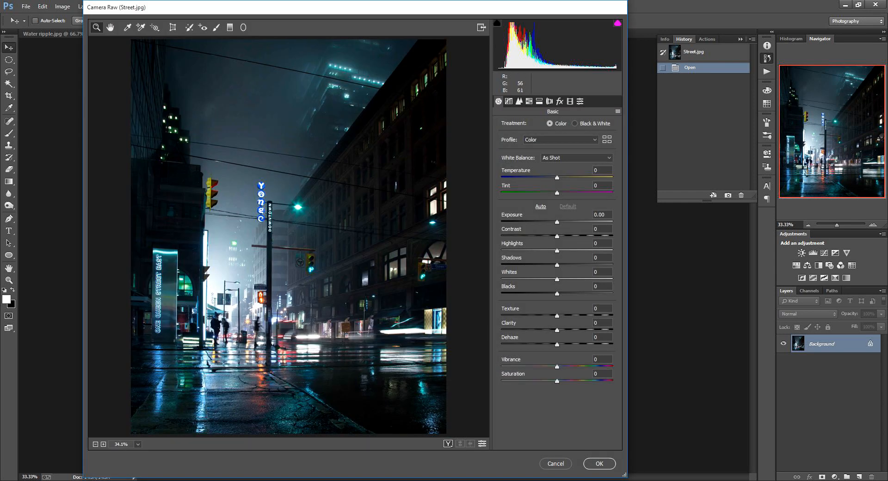
pyautogui.click(539, 101)
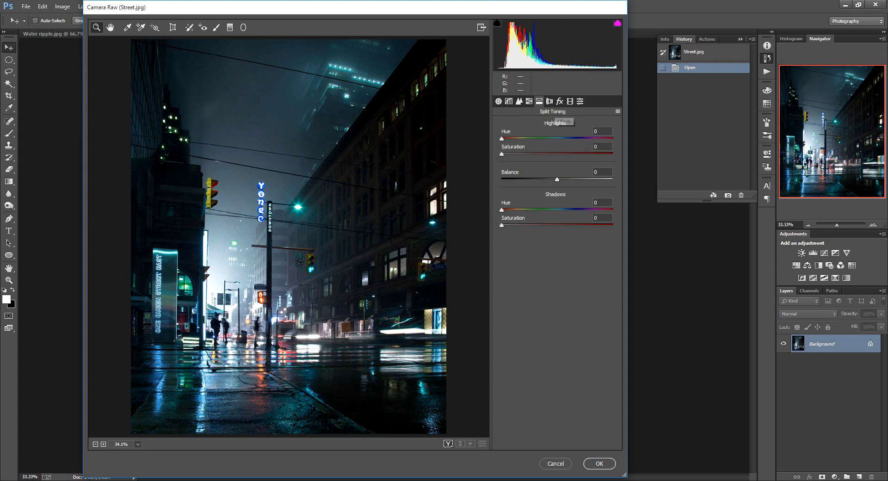
pyautogui.click(550, 101)
pyautogui.click(560, 101)
pyautogui.click(570, 101)
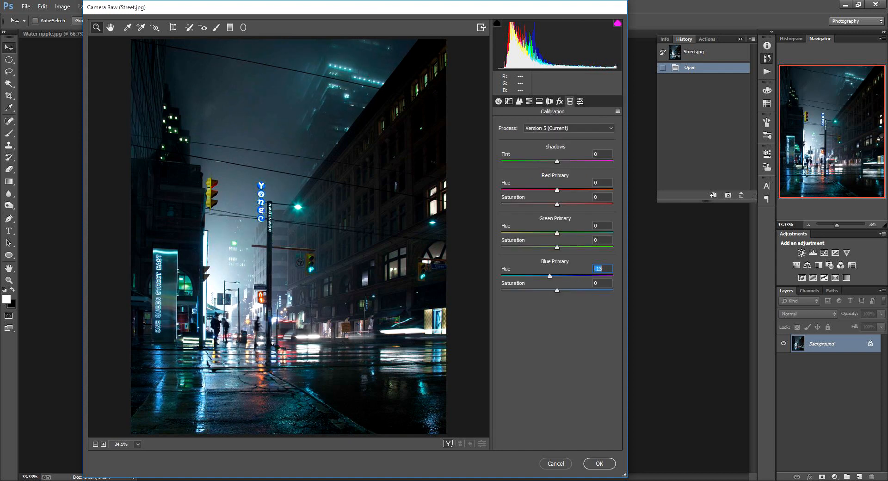
pyautogui.press('Tab')
pyautogui.write('83')
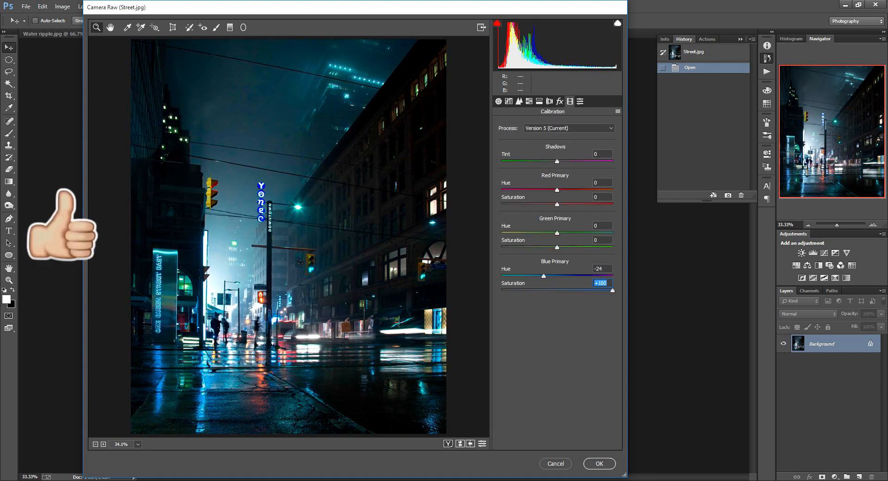
pyautogui.moveTo(524, 275)
pyautogui.mouseDown()
pyautogui.moveTo(539, 276)
pyautogui.moveTo(520, 275)
pyautogui.mouseUp()
# - Set Contrast +8, Highlights +6, Shadows -11, Whites -8, Blacks -1, Texture +22 and Vibrance +41, and apply the filter
pyautogui.click(509, 102)
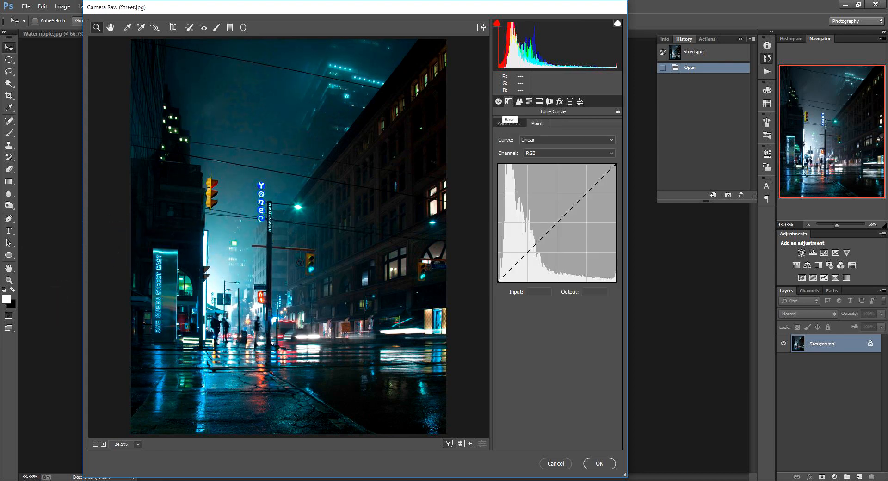
pyautogui.click(499, 101)
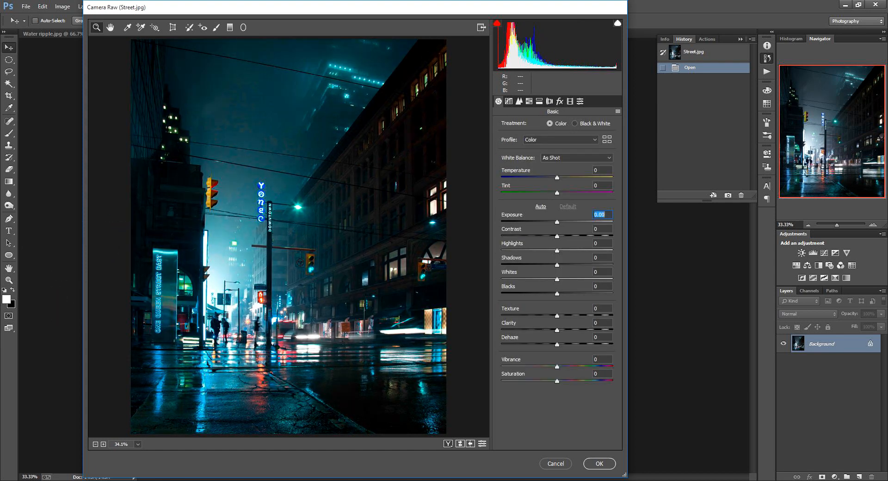
pyautogui.moveTo(557, 236); pyautogui.dragTo(553, 293)
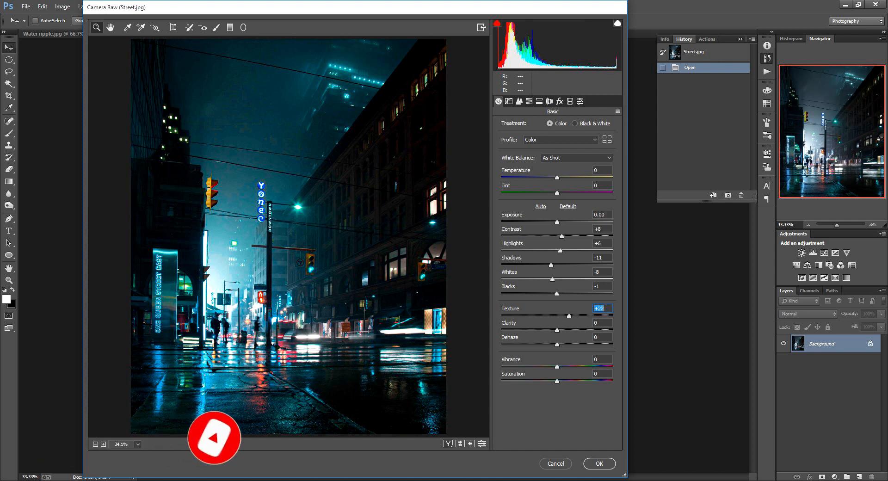
pyautogui.moveTo(557, 366); pyautogui.dragTo(579, 366)
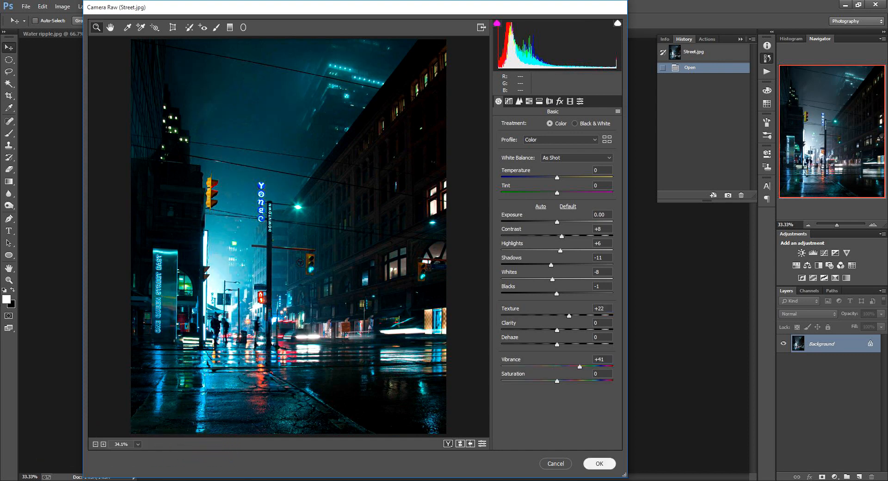
pyautogui.press('Return')
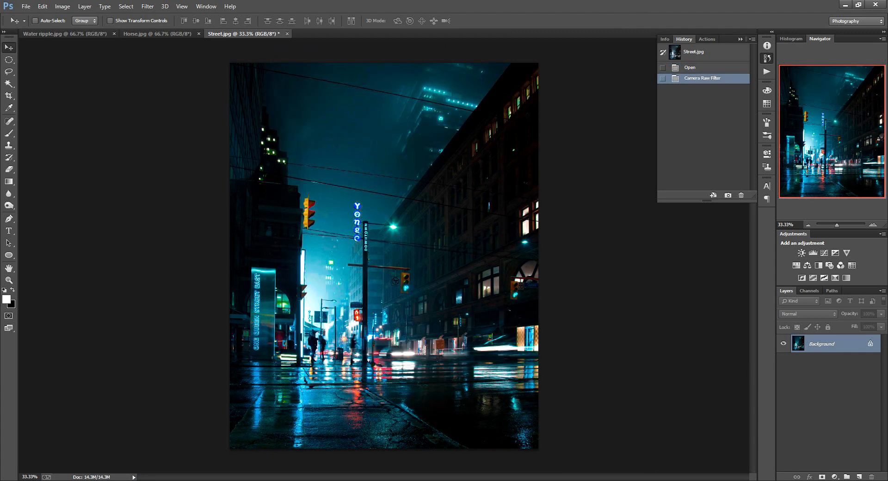
# - In Horse.jpg, select the rider's hat and torso with the Quick Selection tool
pyautogui.click(157, 34)
pyautogui.rightClick(9, 71)
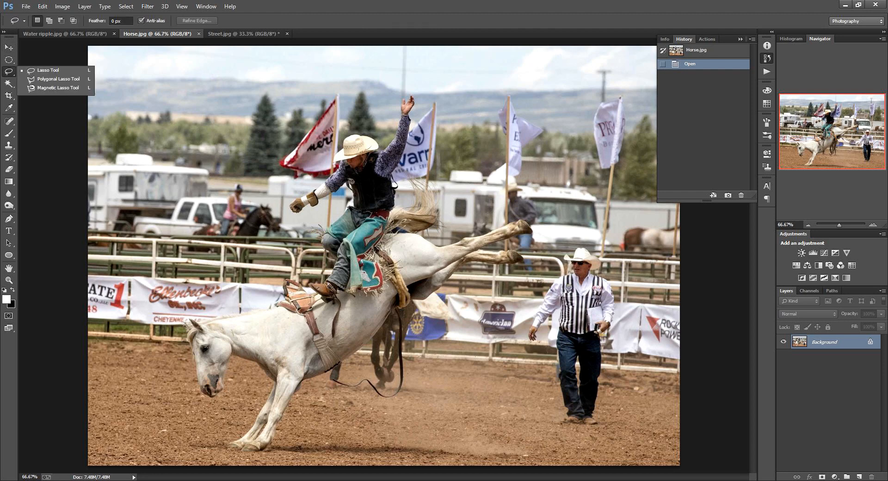
pyautogui.rightClick(9, 83)
pyautogui.click(42, 84)
pyautogui.scroll(8, 369, 194)
pyautogui.scroll(2, 363, 134)
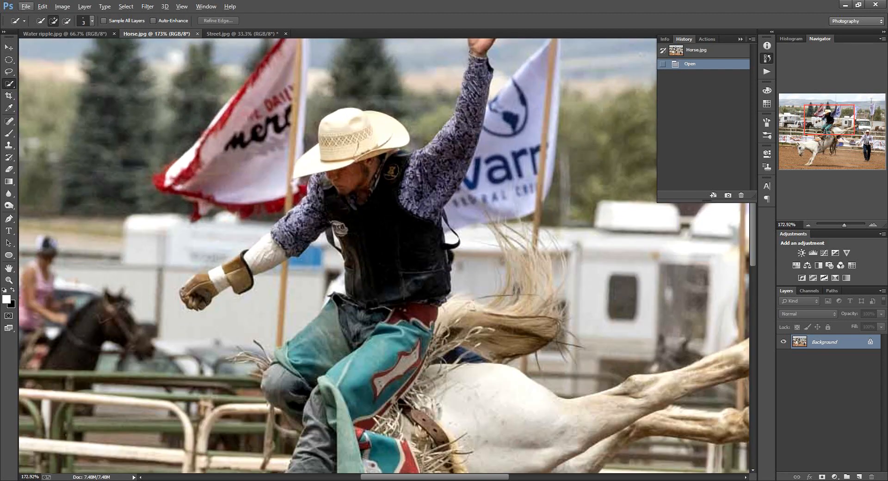
pyautogui.click(363, 134)
pyautogui.click(423, 185)
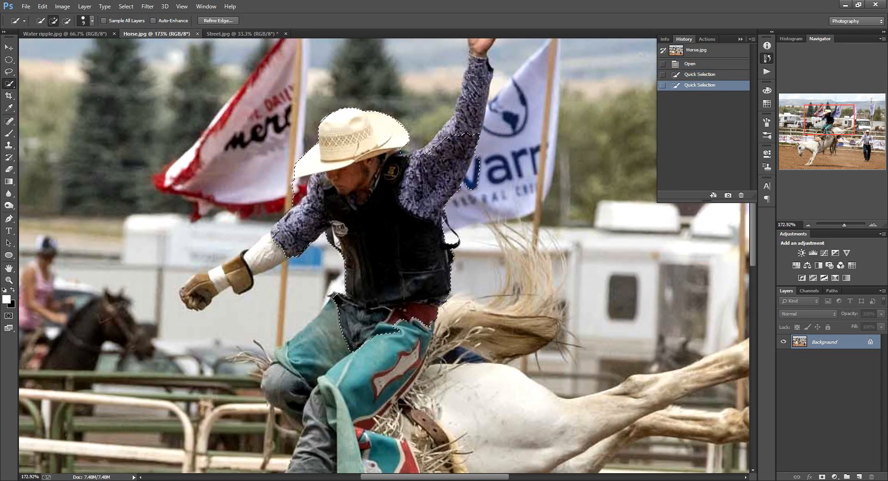
# - Extend the selection up the rider's raised arm and subtract the flag background beside the hat brim and sleeve
pyautogui.click(446, 161)
pyautogui.press('super')
pyautogui.press('super')
pyautogui.keyDown('alt'); pyautogui.click(300, 190); pyautogui.keyUp('alt')
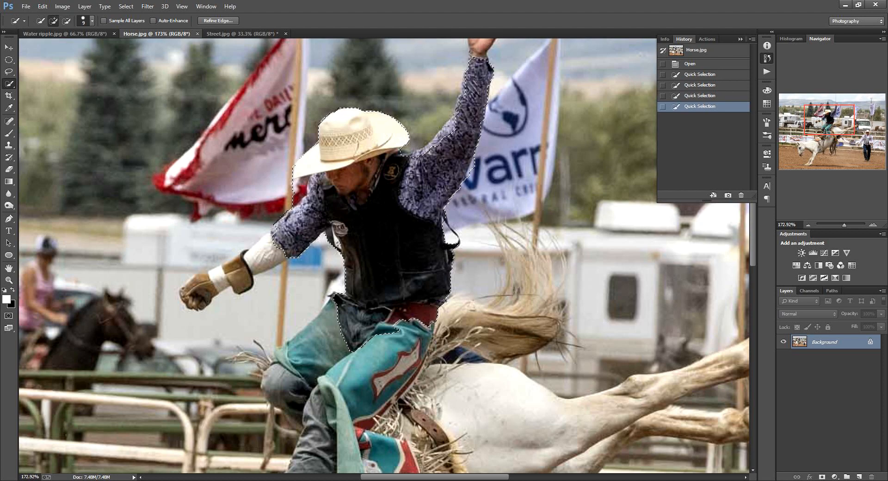
pyautogui.click(464, 127)
pyautogui.click(476, 79)
pyautogui.keyDown('alt'); pyautogui.click(483, 116); pyautogui.keyUp('alt')
# - Add the rider's gloved forearm, his legs and the horse's rump to the selection
pyautogui.click(319, 331)
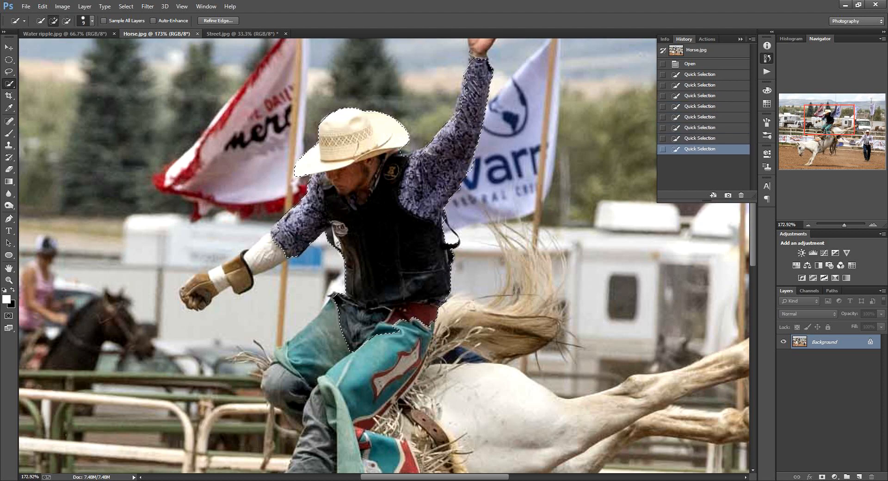
pyautogui.moveTo(199, 291); pyautogui.dragTo(266, 250)
pyautogui.moveTo(322, 371); pyautogui.dragTo(283, 370)
pyautogui.moveTo(380, 427); pyautogui.dragTo(393, 439)
pyautogui.moveTo(393, 440)
pyautogui.mouseDown()
pyautogui.moveTo(417, 370)
pyautogui.moveTo(437, 197)
pyautogui.mouseUp()
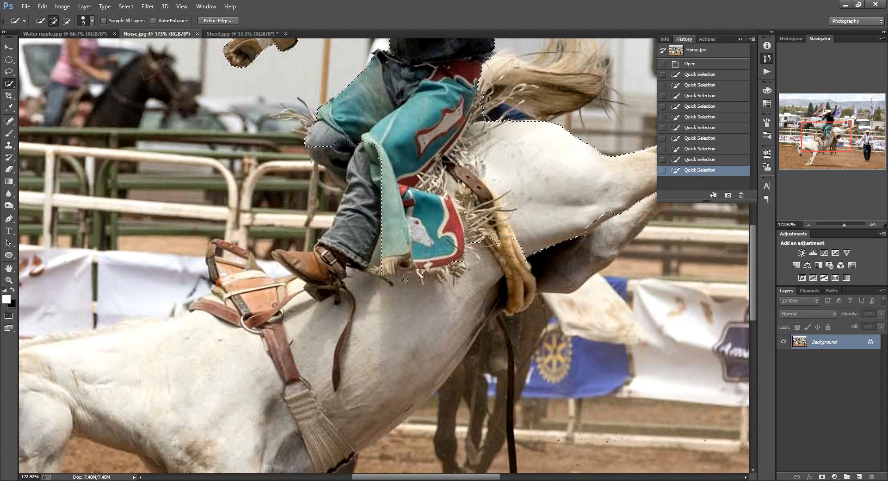
# - Subtract the fence background around the rider's knee and boot, and add the horse's shoulder and neck to the selection
pyautogui.keyDown('alt'); pyautogui.click(311, 216); pyautogui.keyUp('alt')
pyautogui.keyDown('alt'); pyautogui.click(326, 201); pyautogui.keyUp('alt')
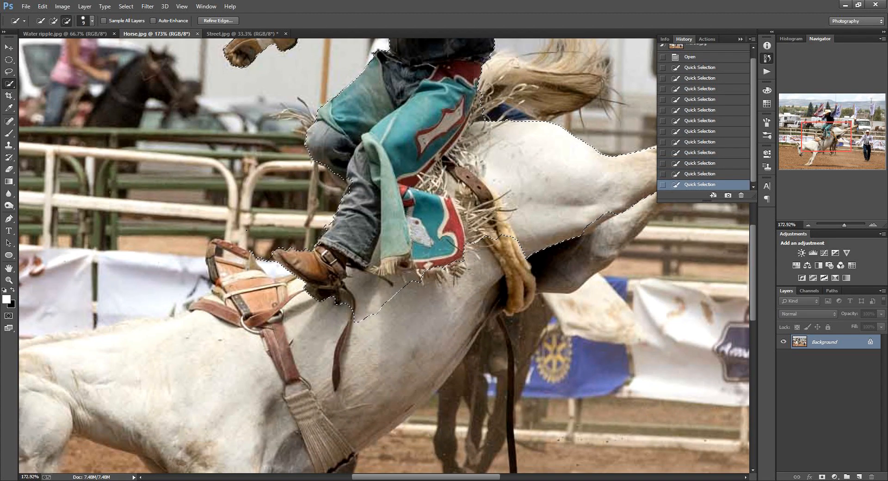
pyautogui.keyDown('alt'); pyautogui.click(296, 238); pyautogui.keyUp('alt')
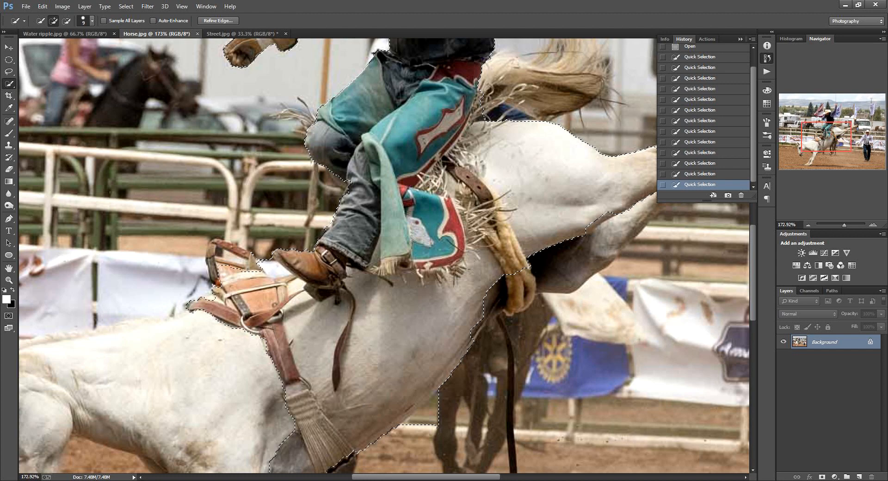
pyautogui.moveTo(278, 380); pyautogui.dragTo(115, 375)
pyautogui.keyDown('alt'); pyautogui.click(185, 301); pyautogui.keyUp('alt')
# - Add the horse's belly and both hind legs to the selection, subtracting the fence background between and below them
pyautogui.moveTo(518, 282)
pyautogui.mouseDown()
pyautogui.moveTo(592, 245)
pyautogui.moveTo(354, 320)
pyautogui.mouseUp()
pyautogui.moveTo(463, 226); pyautogui.dragTo(541, 199)
pyautogui.click(587, 180)
pyautogui.keyDown('alt'); pyautogui.click(527, 217); pyautogui.keyUp('alt')
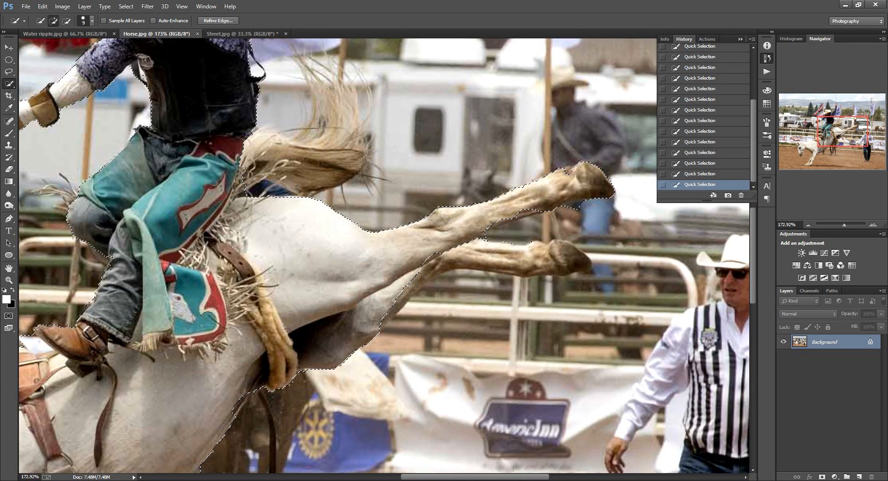
pyautogui.moveTo(435, 266)
pyautogui.mouseDown()
pyautogui.moveTo(486, 255)
pyautogui.moveTo(569, 257)
pyautogui.mouseUp()
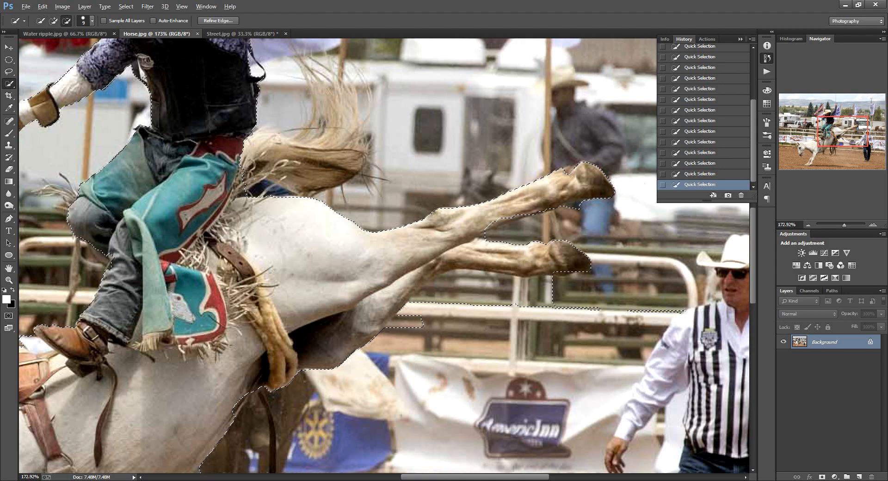
pyautogui.keyDown('alt'); pyautogui.click(416, 323); pyautogui.keyUp('alt')
pyautogui.moveTo(504, 268); pyautogui.dragTo(543, 271)
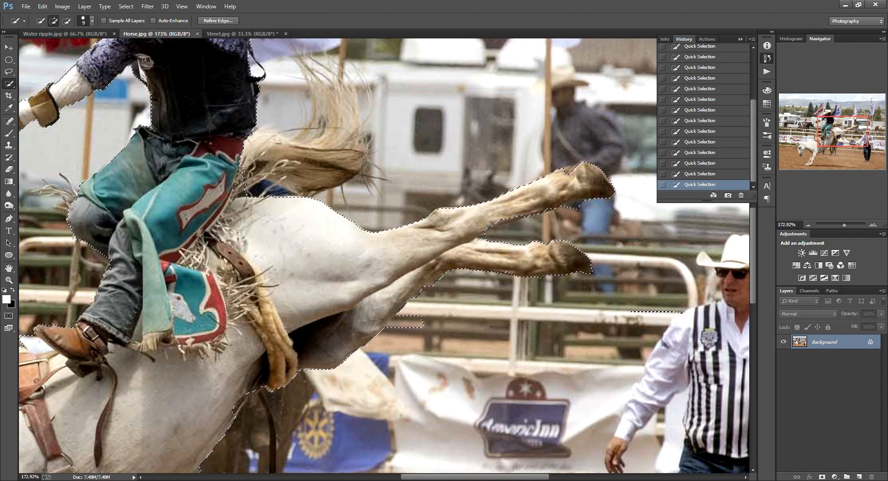
# - Add the horse's front legs down to the hooves to the selection
pyautogui.scroll(-1, 483, 268)
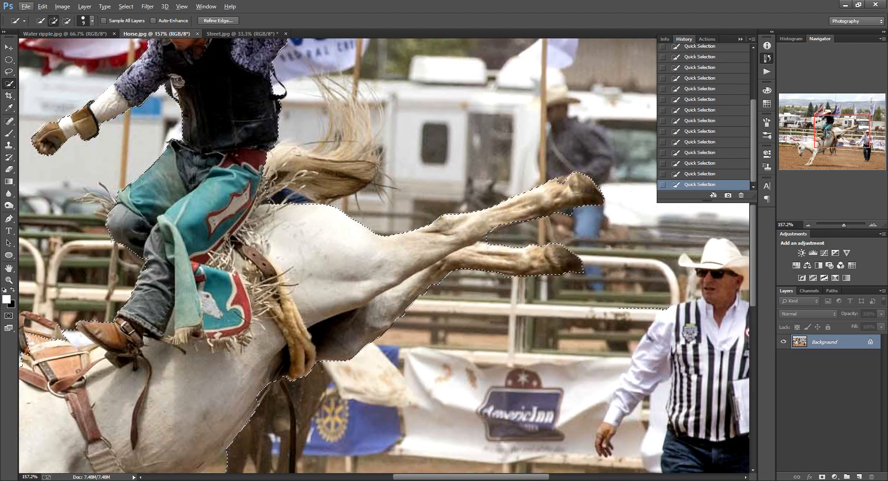
pyautogui.scroll(-3, 483, 268)
pyautogui.scroll(-1, 248, 269)
pyautogui.scroll(-8, 248, 270)
pyautogui.scroll(8, 92, 366)
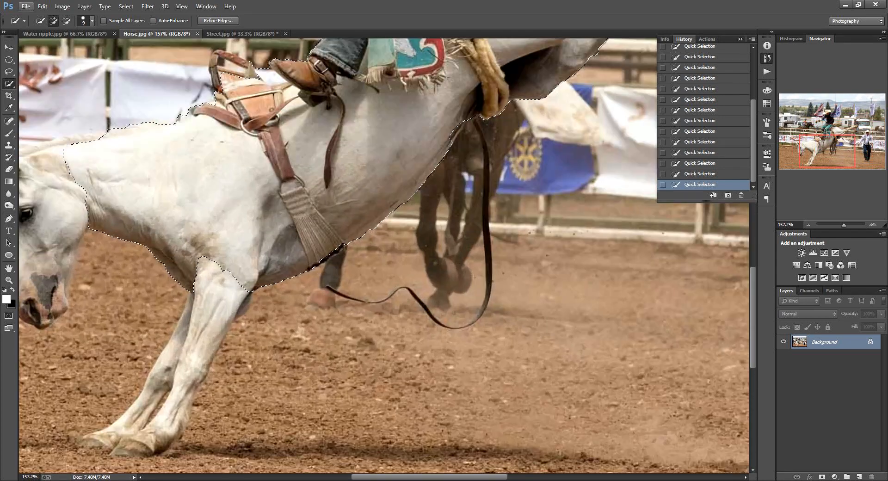
pyautogui.moveTo(182, 373)
pyautogui.mouseDown()
pyautogui.moveTo(155, 418)
pyautogui.moveTo(91, 437)
pyautogui.moveTo(131, 451)
pyautogui.moveTo(192, 397)
pyautogui.mouseUp()
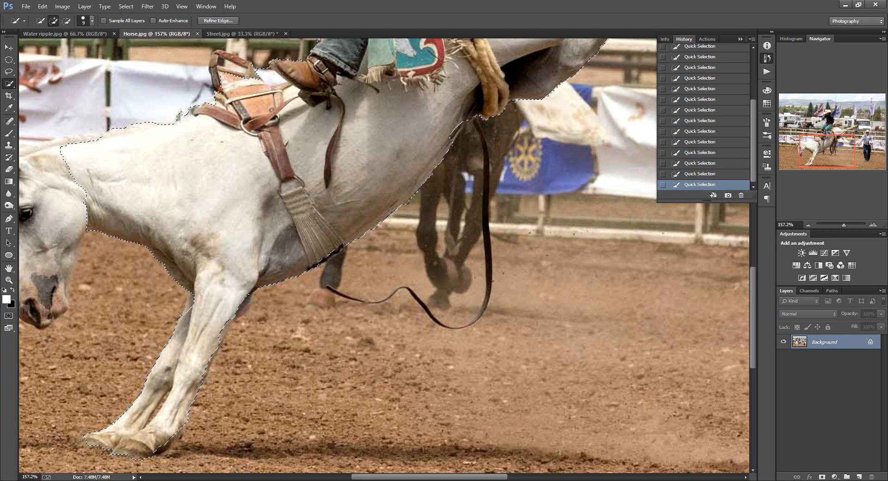
# - Add the horse's head to the selection, and subtract the ground below its muzzle and the banner above its mane
pyautogui.hscroll(-6, 384, 254)
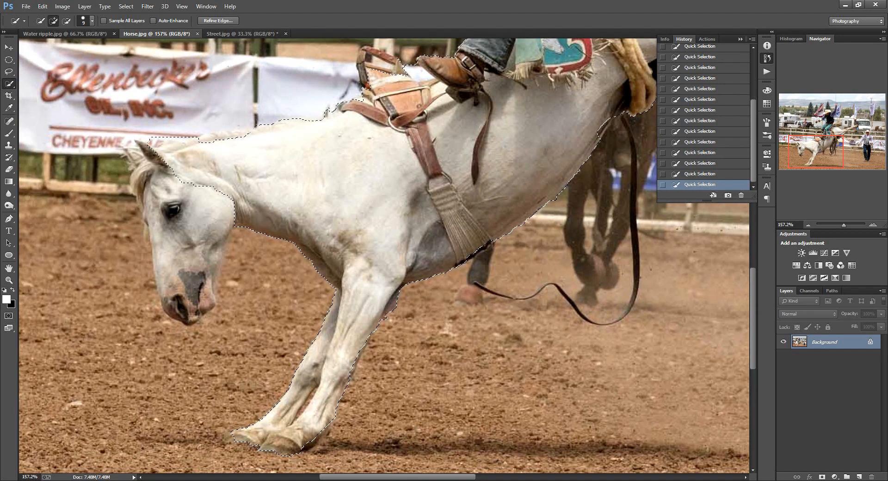
pyautogui.moveTo(209, 252); pyautogui.dragTo(199, 310)
pyautogui.keyDown('alt'); pyautogui.click(196, 318); pyautogui.keyUp('alt')
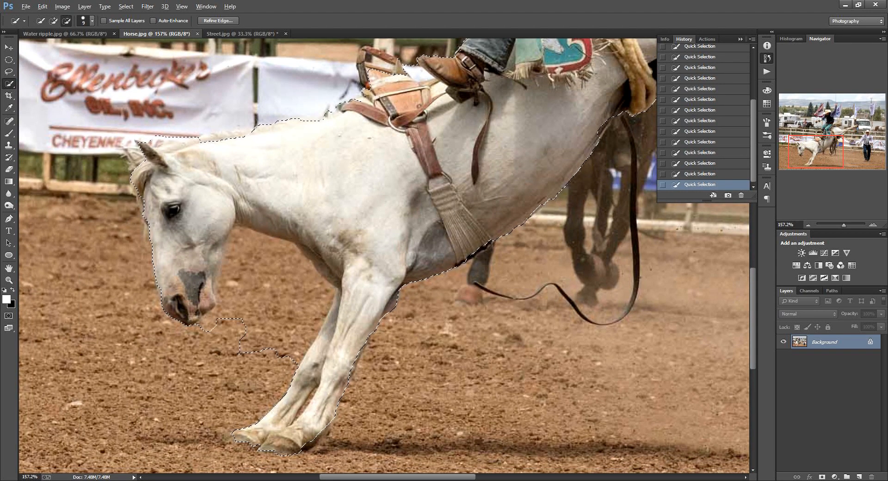
pyautogui.scroll(3, 141, 134)
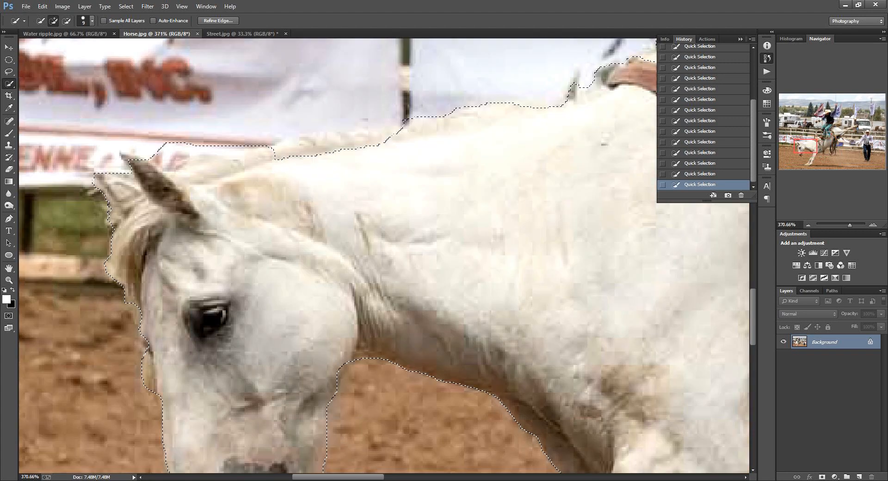
pyautogui.keyDown('alt'); pyautogui.click(203, 158); pyautogui.keyUp('alt')
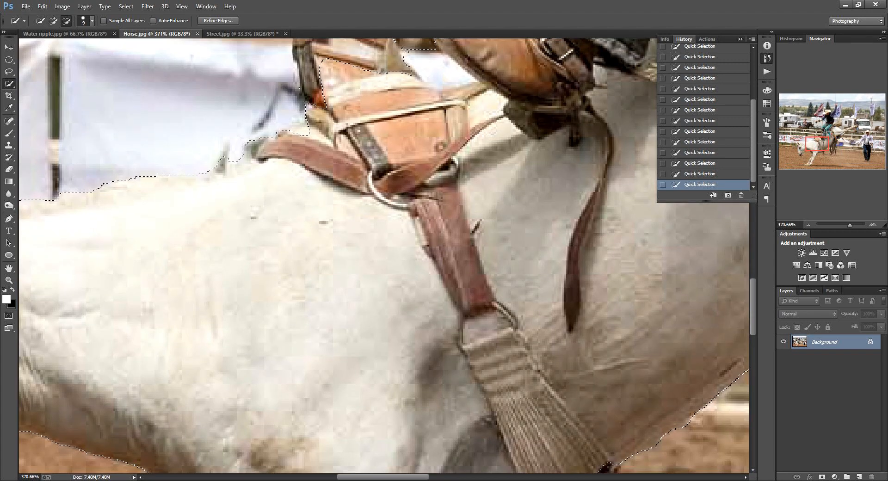
# - Tidy the selection edge around the saddle, the rider's boot and his torso
pyautogui.moveTo(440, 146); pyautogui.dragTo(351, 324)
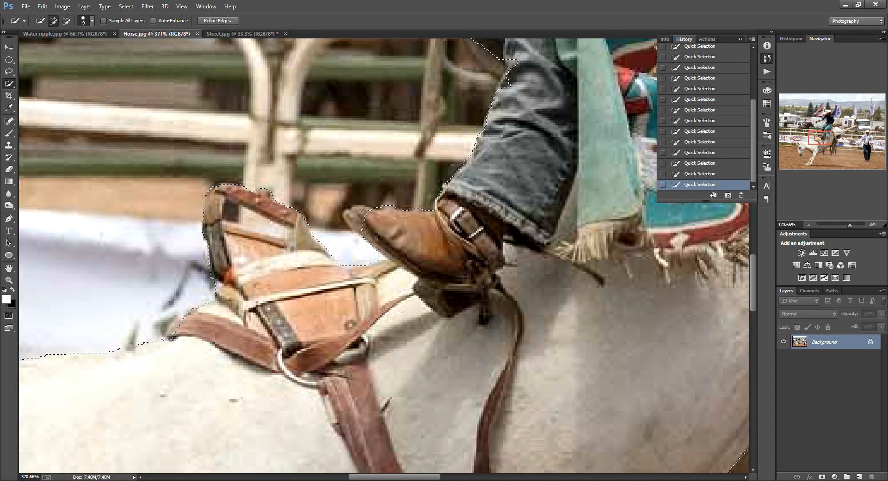
pyautogui.keyDown('alt'); pyautogui.click(356, 242); pyautogui.keyUp('alt')
pyautogui.moveTo(355, 243); pyautogui.dragTo(188, 413)
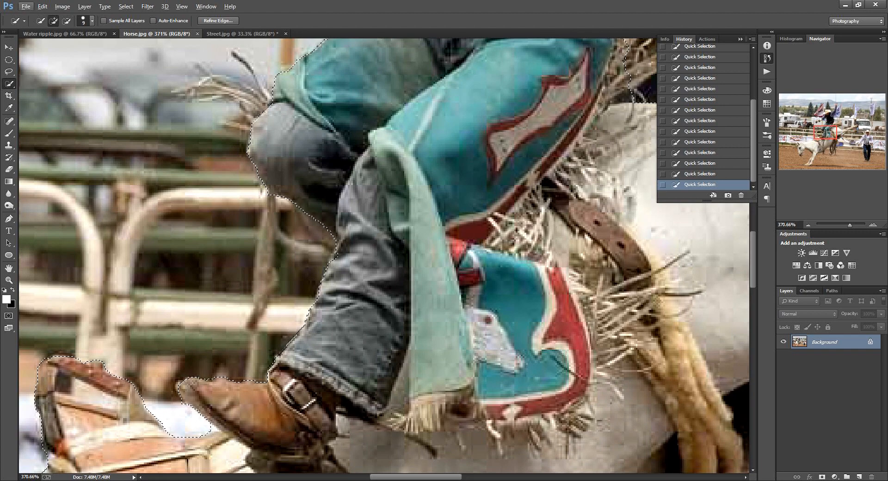
pyautogui.moveTo(326, 148); pyautogui.dragTo(202, 402)
pyautogui.moveTo(289, 101); pyautogui.dragTo(307, 283)
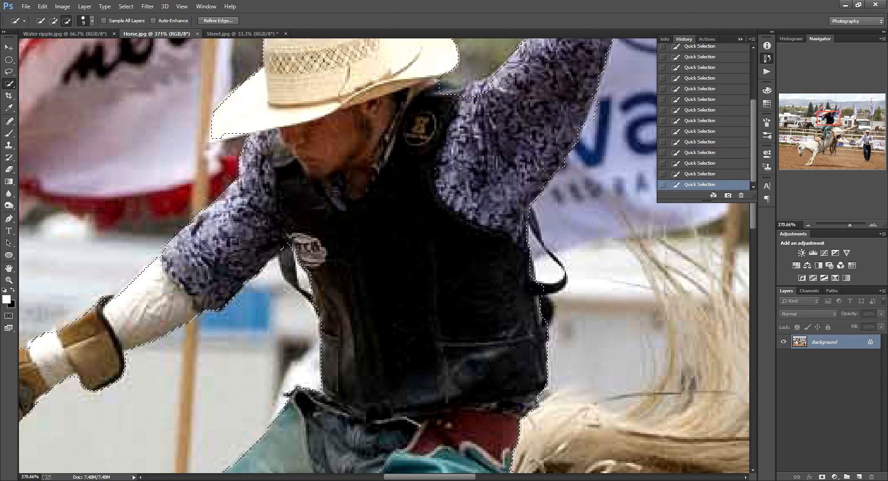
pyautogui.moveTo(407, 157); pyautogui.dragTo(301, 390)
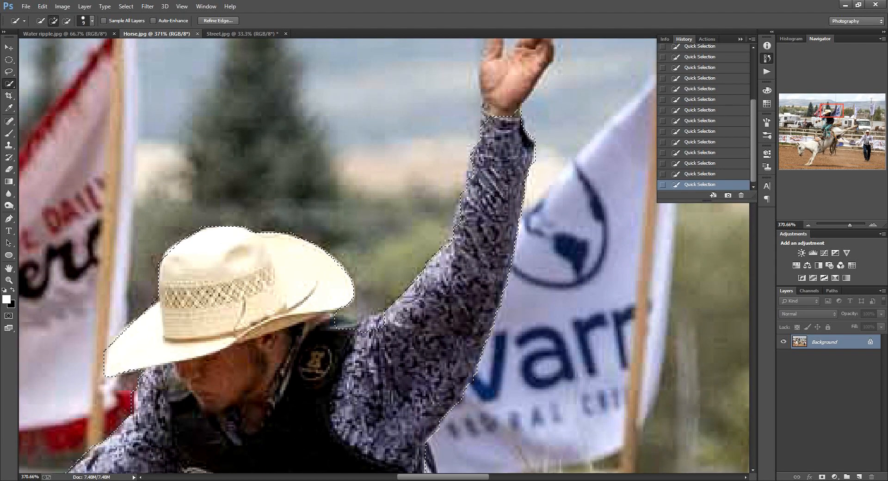
# - Add the rider's raised hand and fingertips to the selection, reducing the brush size to 5 for the fine edges
pyautogui.moveTo(499, 99)
pyautogui.mouseDown()
pyautogui.moveTo(500, 194)
pyautogui.moveTo(508, 153)
pyautogui.mouseUp()
pyautogui.scroll(4, 500, 111)
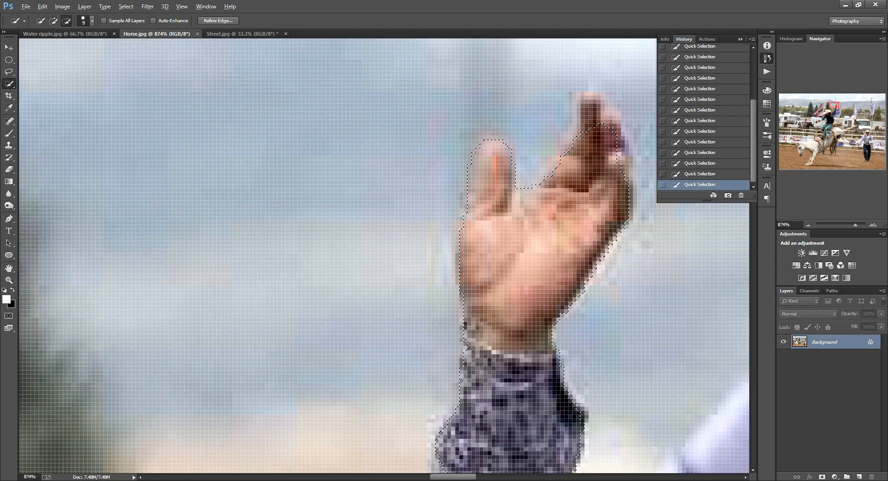
pyautogui.moveTo(500, 111); pyautogui.dragTo(476, 169)
pyautogui.scroll(-2, 546, 256)
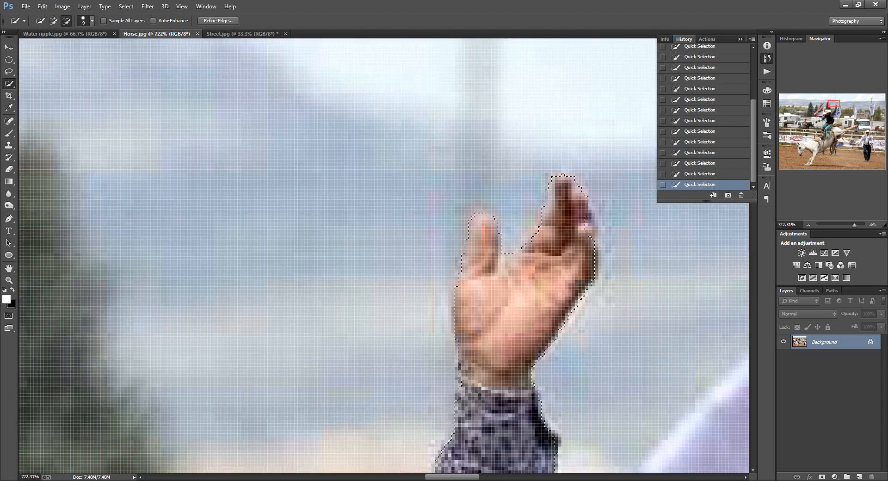
pyautogui.moveTo(476, 393); pyautogui.dragTo(501, 116)
pyautogui.scroll(2, 259, 394)
pyautogui.press('[')
pyautogui.press('[')
pyautogui.press('[')
pyautogui.press('[')
pyautogui.scroll(-4, 422, 116)
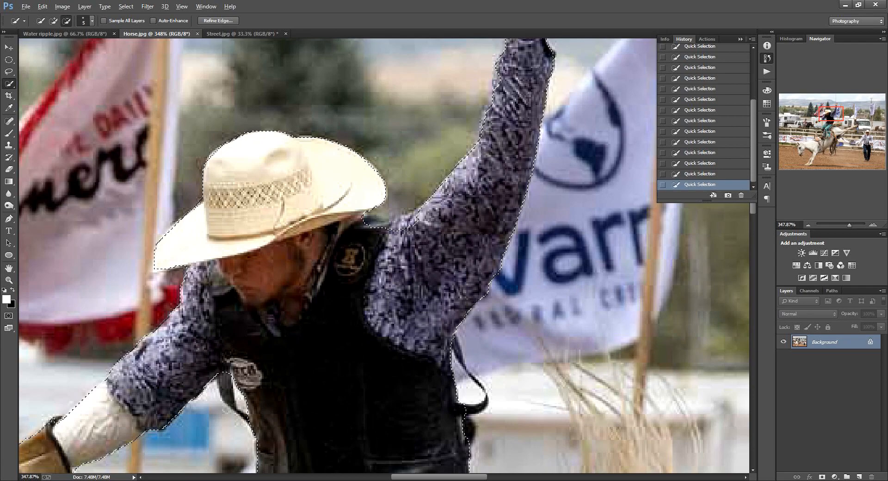
# - Add the thick base of the horse's tail behind the rider to the selection
pyautogui.moveTo(54, 421); pyautogui.dragTo(113, 163)
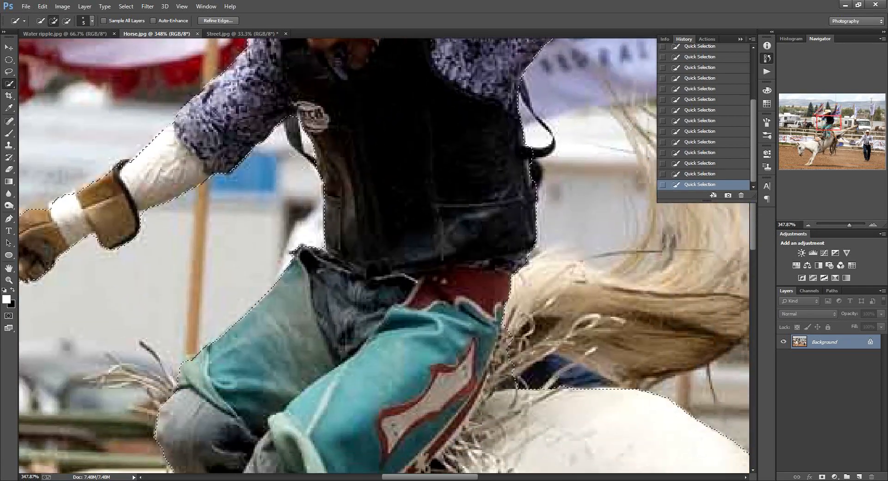
pyautogui.moveTo(386, 436); pyautogui.dragTo(264, 335)
pyautogui.click(425, 178)
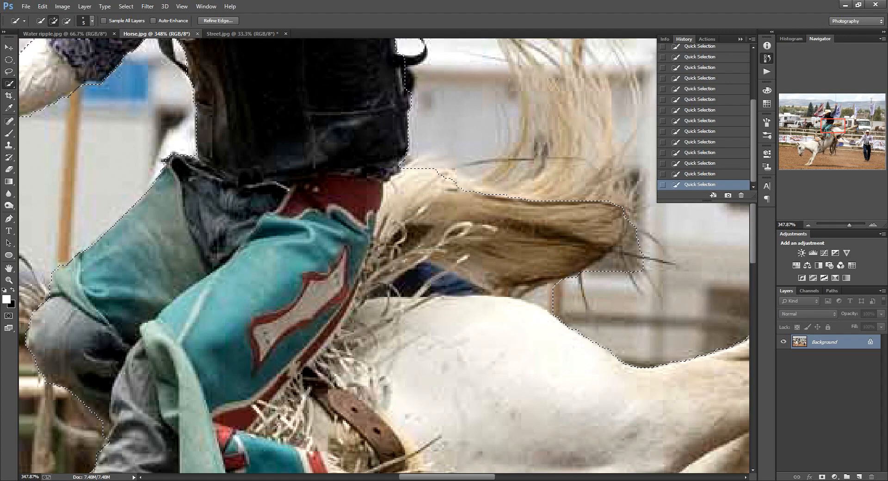
pyautogui.moveTo(425, 178); pyautogui.dragTo(304, 293)
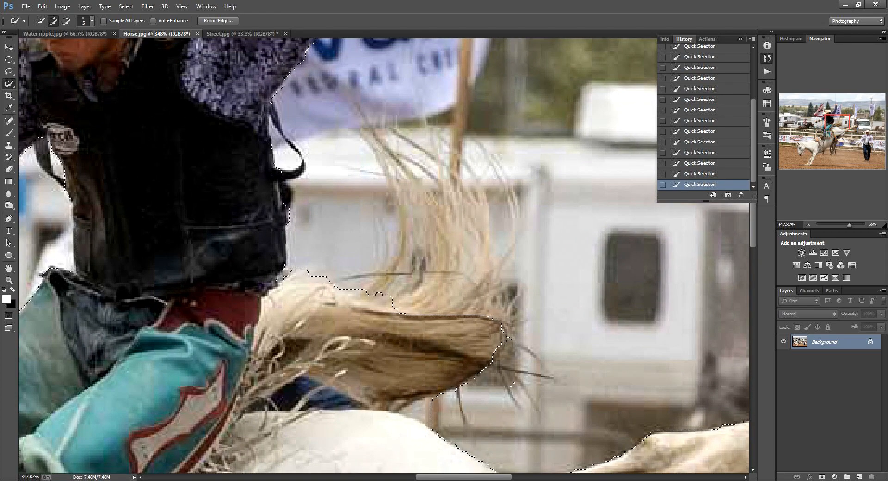
# - Lasso the upright tail hair and the loose strands at the tail's tip into the selection, cutting out the gaps between the hairs
pyautogui.press('l')
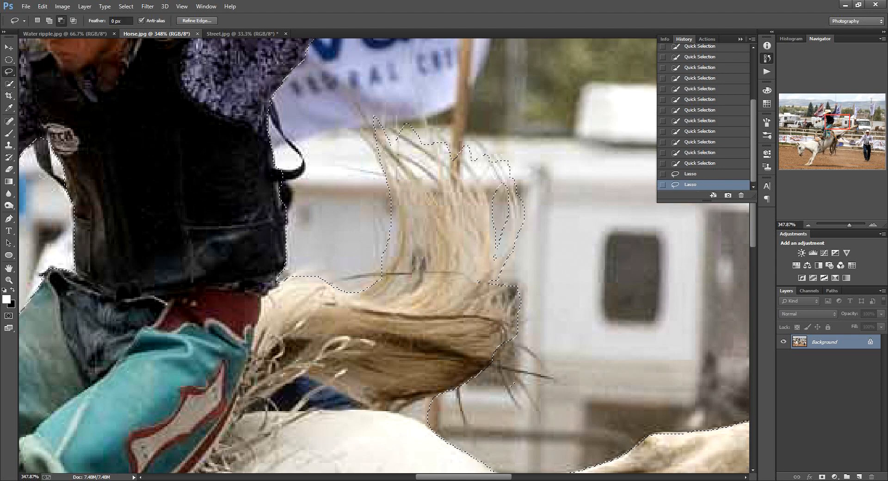
pyautogui.moveTo(465, 183); pyautogui.dragTo(462, 217)
pyautogui.moveTo(436, 168); pyautogui.dragTo(439, 233)
pyautogui.moveTo(408, 182)
pyautogui.mouseDown()
pyautogui.moveTo(418, 234)
pyautogui.moveTo(412, 263)
pyautogui.mouseUp()
pyautogui.press('shift')
pyautogui.moveTo(528, 355); pyautogui.dragTo(502, 347)
pyautogui.moveTo(457, 386); pyautogui.dragTo(441, 396)
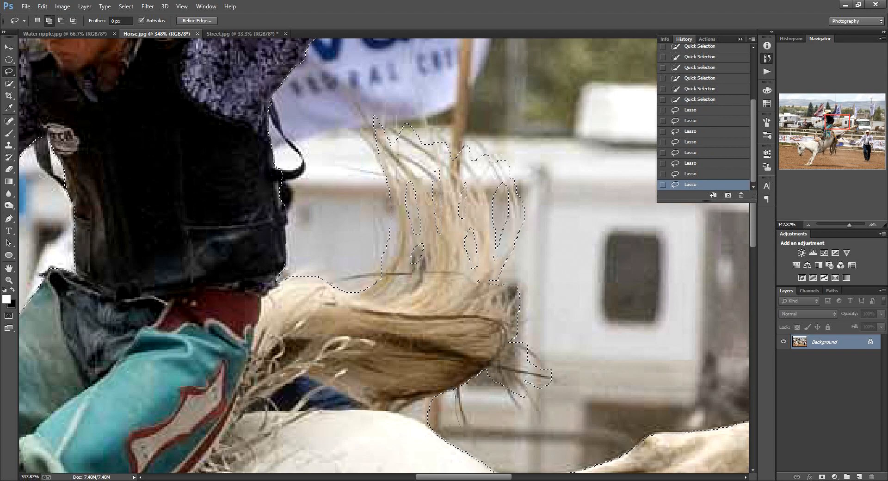
# - Use Quick Selection to subtract the background enclosed between the horse's two hind legs
pyautogui.scroll(-6, 472, 259)
pyautogui.scroll(8, 416, 400)
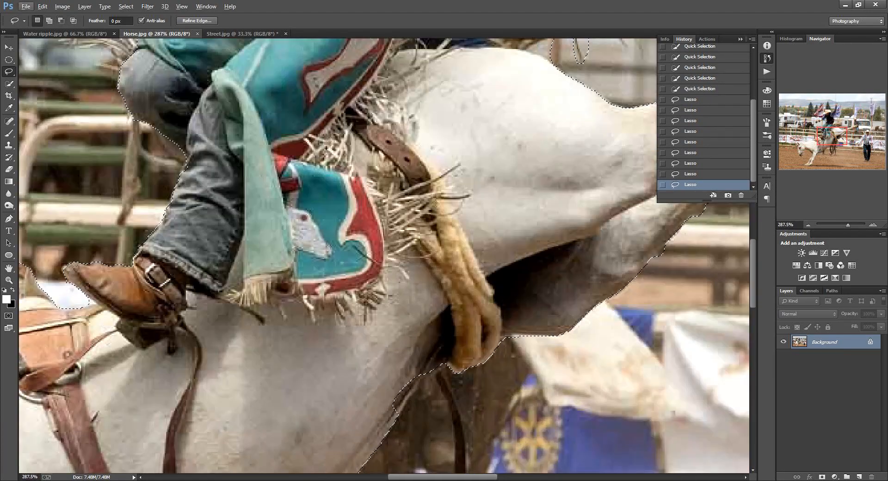
pyautogui.press('w')
pyautogui.click(648, 264)
pyautogui.moveTo(648, 263)
pyautogui.mouseDown()
pyautogui.moveTo(546, 304)
pyautogui.moveTo(349, 354)
pyautogui.moveTo(258, 403)
pyautogui.mouseUp()
pyautogui.press('alt')
pyautogui.scroll(8, 425, 259)
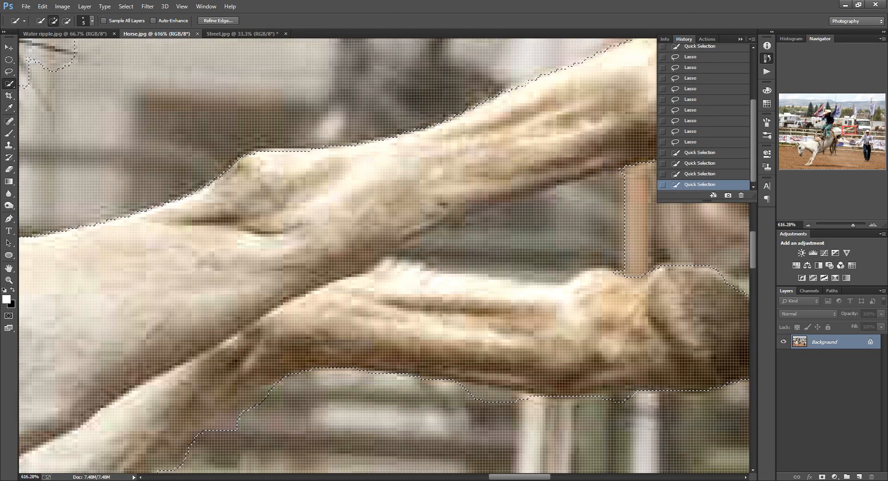
pyautogui.keyDown('alt'); pyautogui.click(556, 269); pyautogui.keyUp('alt')
pyautogui.moveTo(556, 269)
pyautogui.mouseDown()
pyautogui.moveTo(431, 320)
pyautogui.moveTo(339, 343)
pyautogui.mouseUp()
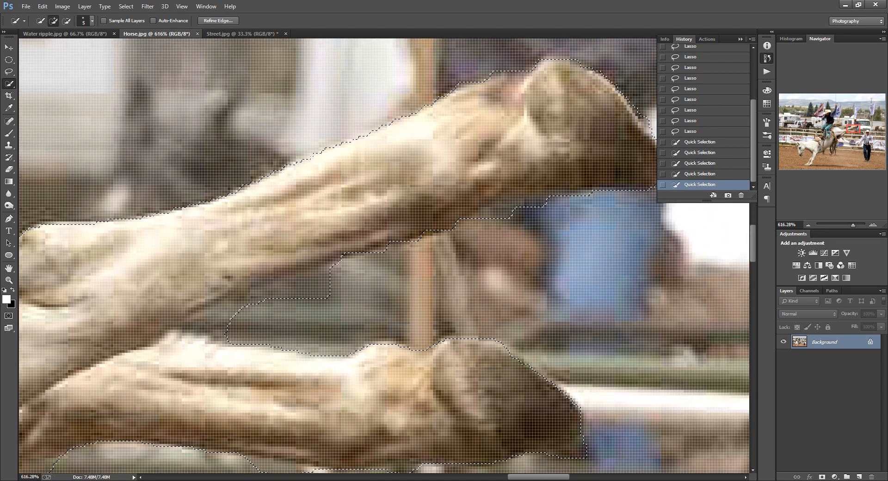
# - Trim the leftover background along the underside of the upper hind leg from the selection
pyautogui.keyDown('alt'); pyautogui.click(527, 202); pyautogui.keyUp('alt')
pyautogui.keyDown('alt'); pyautogui.click(323, 272); pyautogui.keyUp('alt')
pyautogui.keyDown('alt'); pyautogui.click(263, 289); pyautogui.keyUp('alt')
pyautogui.keyDown('alt'); pyautogui.click(216, 309); pyautogui.keyUp('alt')
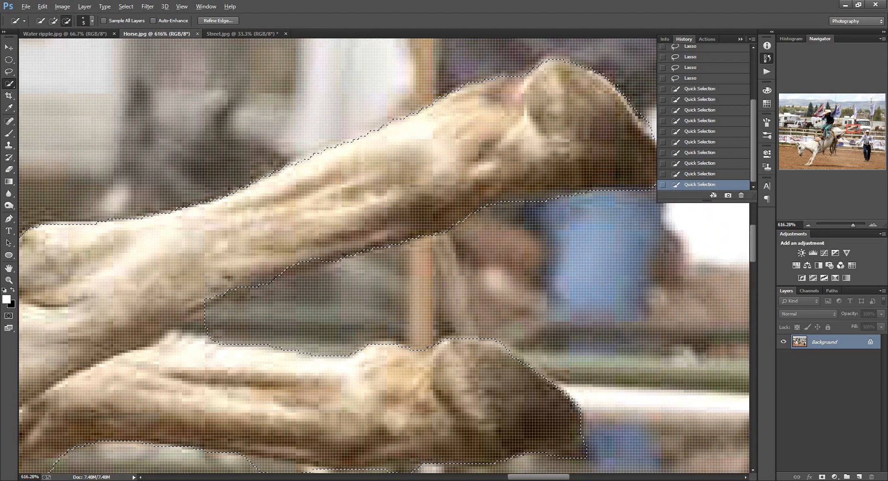
pyautogui.scroll(-3, 269, 281)
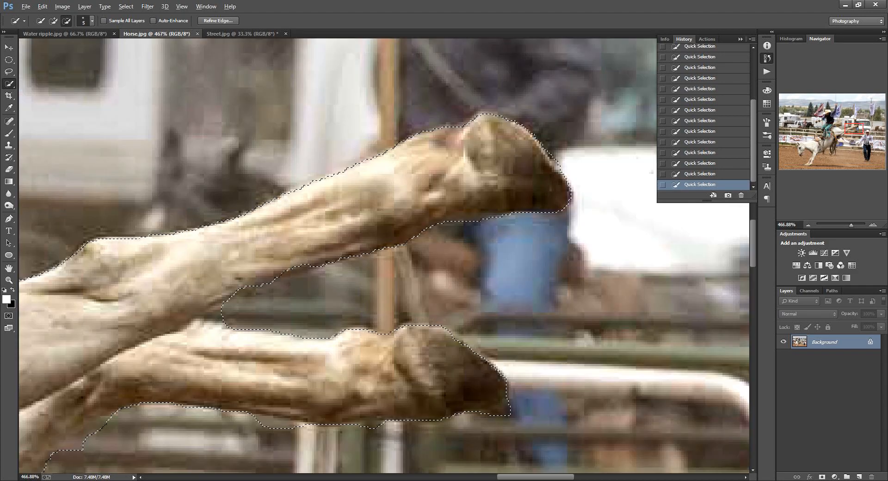
# - Subtract the fence background beneath the lower hind leg from the selection
pyautogui.scroll(-1, 269, 281)
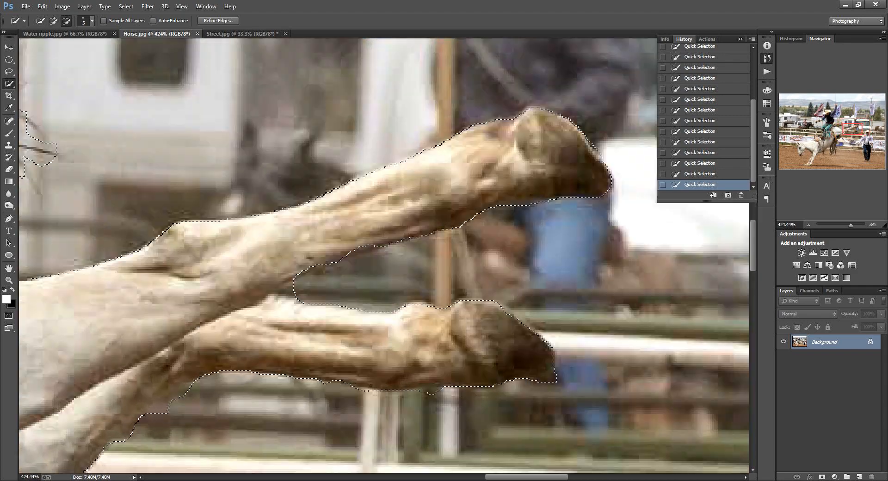
pyautogui.scroll(3, 132, 401)
pyautogui.keyDown('alt'); pyautogui.click(169, 344); pyautogui.keyUp('alt')
pyautogui.moveTo(169, 345); pyautogui.dragTo(263, 251)
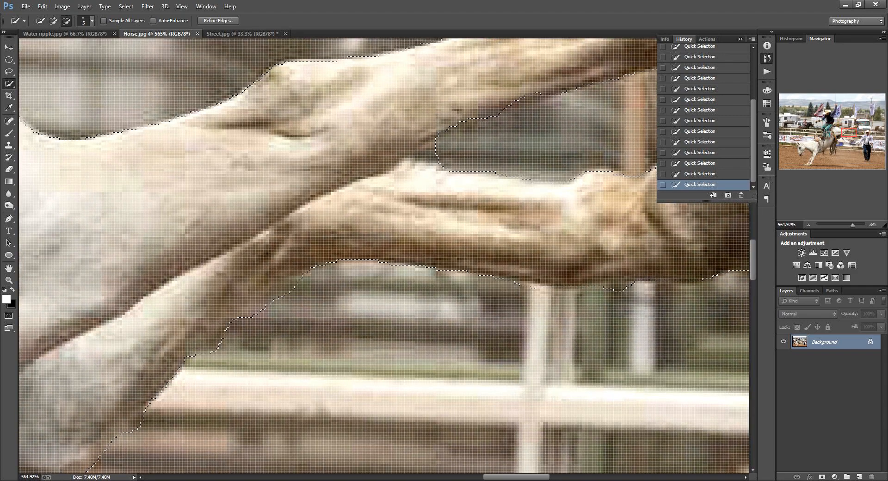
# - Subtract the ground behind the front hooves and the narrow gap between the front legs from the selection
pyautogui.scroll(-10, 440, 163)
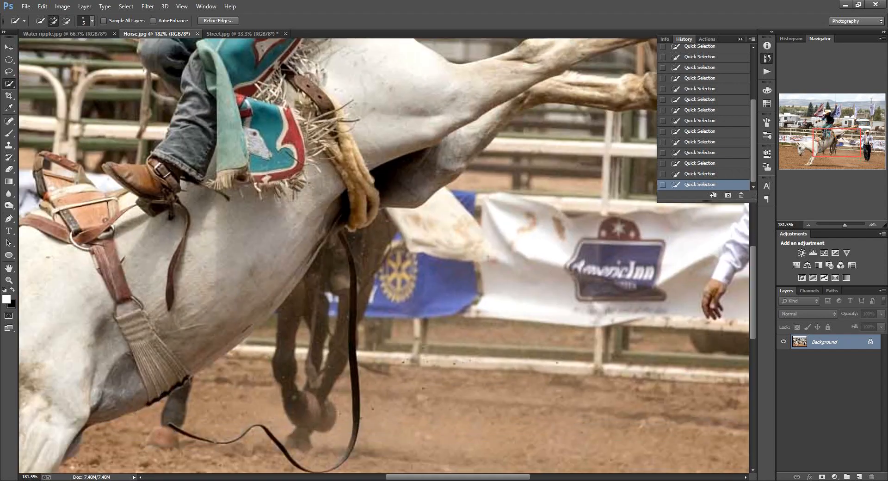
pyautogui.moveTo(278, 416); pyautogui.dragTo(386, 251)
pyautogui.moveTo(78, 452); pyautogui.dragTo(125, 313)
pyautogui.scroll(7, 124, 313)
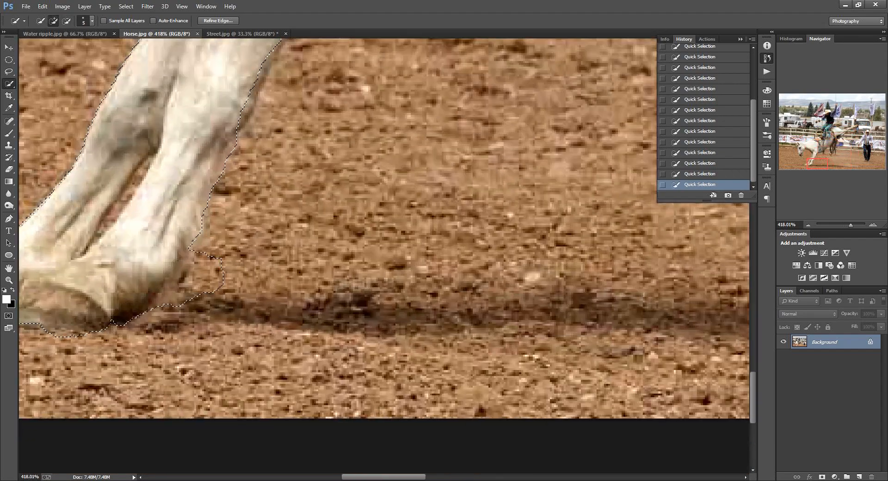
pyautogui.scroll(-2, 351, 278)
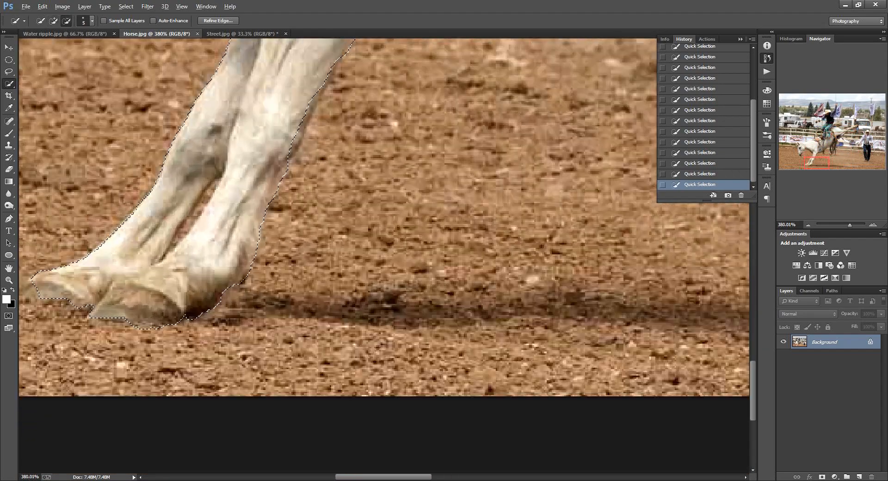
pyautogui.scroll(9, 153, 232)
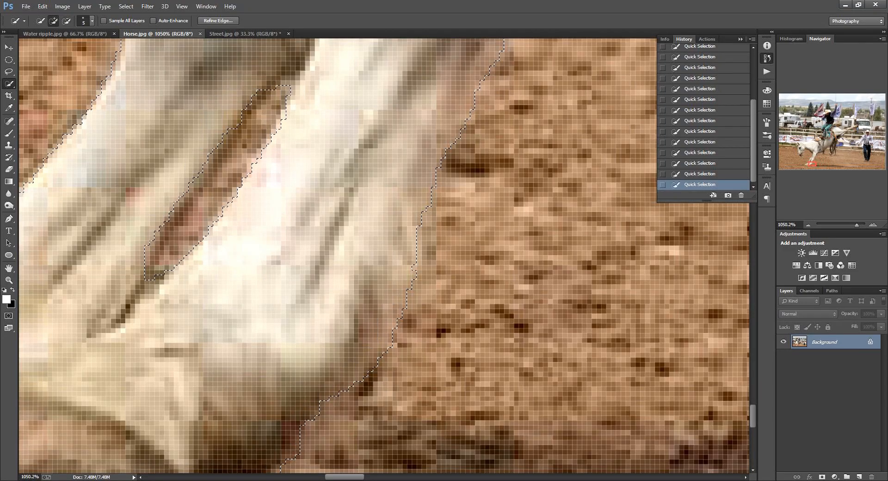
# - Subtract the background showing through the opening of the saddle handle from the selection
pyautogui.scroll(-20, 384, 254)
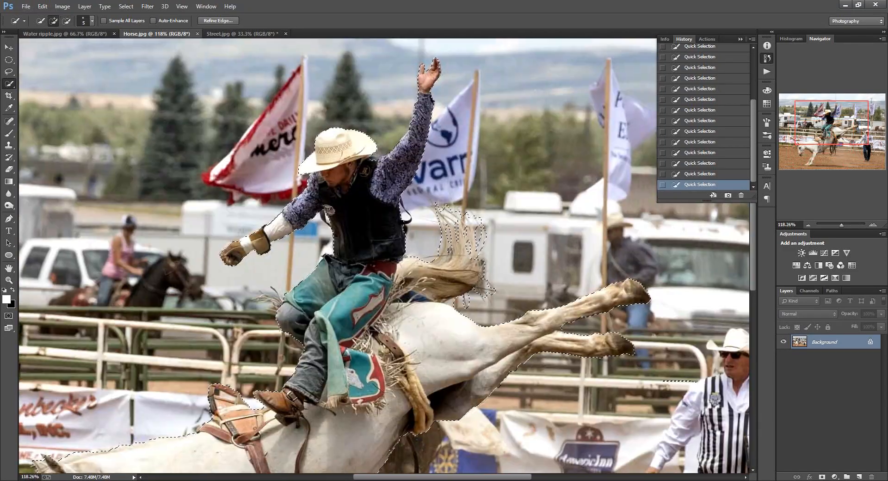
pyautogui.scroll(14, 219, 401)
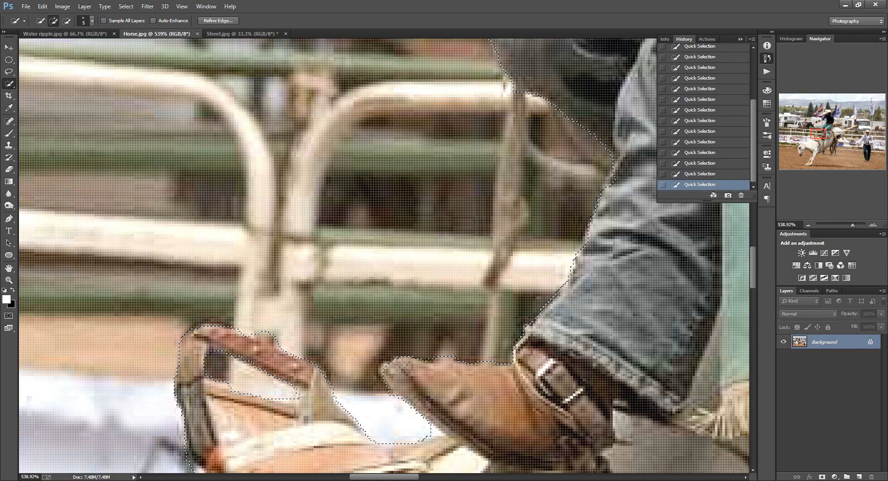
pyautogui.scroll(-15, 384, 254)
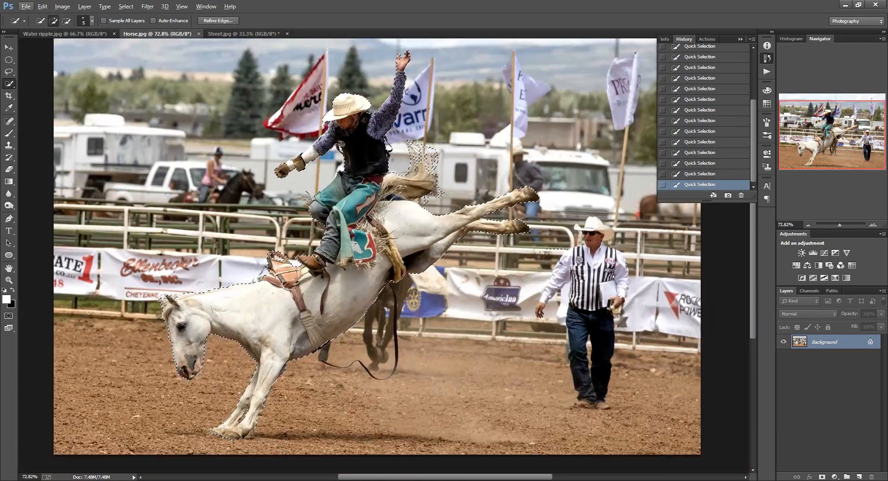
# - Check the selection in Quick Mask mode and correct its edge around the front hooves
pyautogui.press('q')
pyautogui.scroll(6, 282, 407)
pyautogui.press('q')
pyautogui.scroll(4, 222, 440)
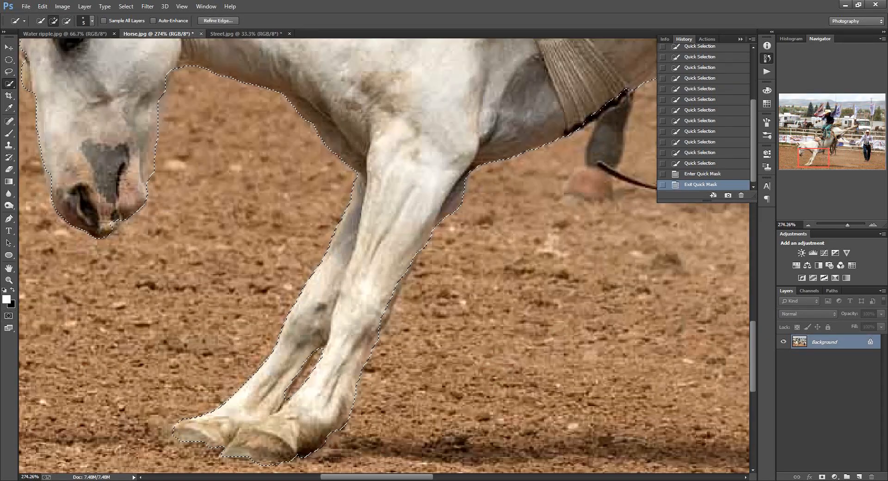
pyautogui.click(217, 451)
pyautogui.keyDown('alt'); pyautogui.click(199, 453); pyautogui.keyUp('alt')
pyautogui.keyDown('alt'); pyautogui.click(211, 456); pyautogui.keyUp('alt')
pyautogui.click(234, 457)
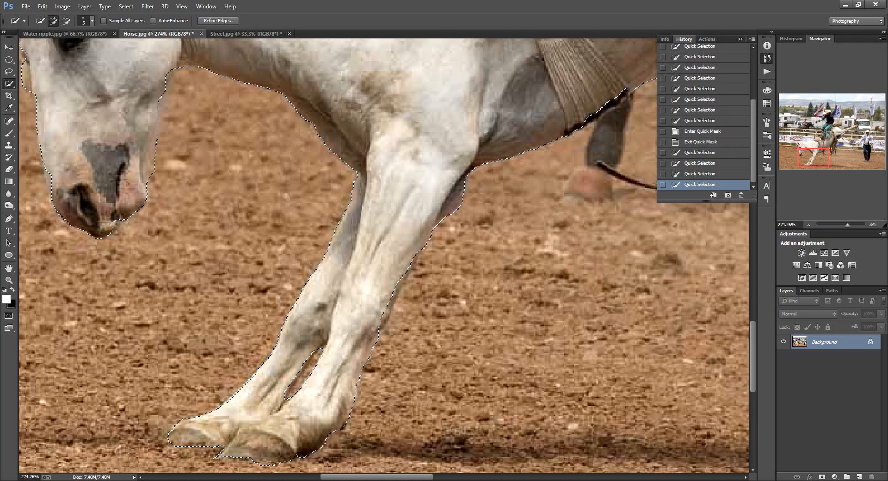
pyautogui.click(222, 456)
# - Review the whole horse and rider selection as a Quick Mask overlay and open Refine Edge for it
pyautogui.scroll(-10, 262, 425)
pyautogui.press('q')
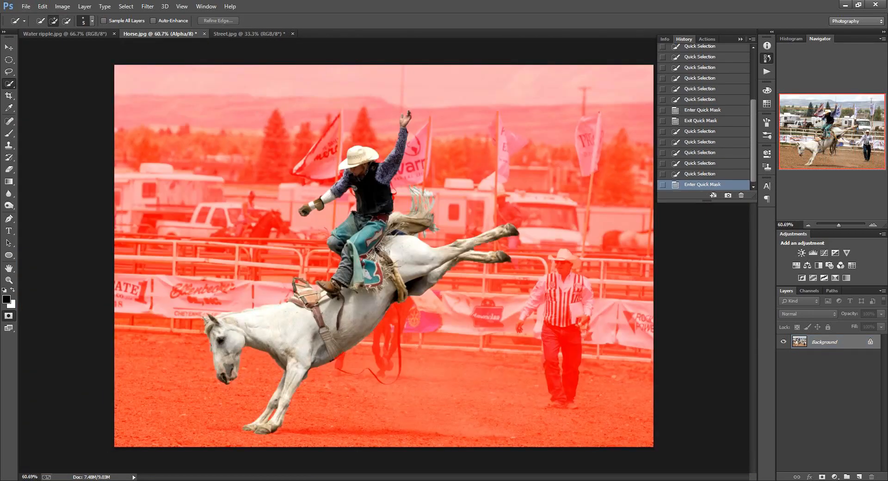
pyautogui.press('q')
pyautogui.press('q')
pyautogui.press('q')
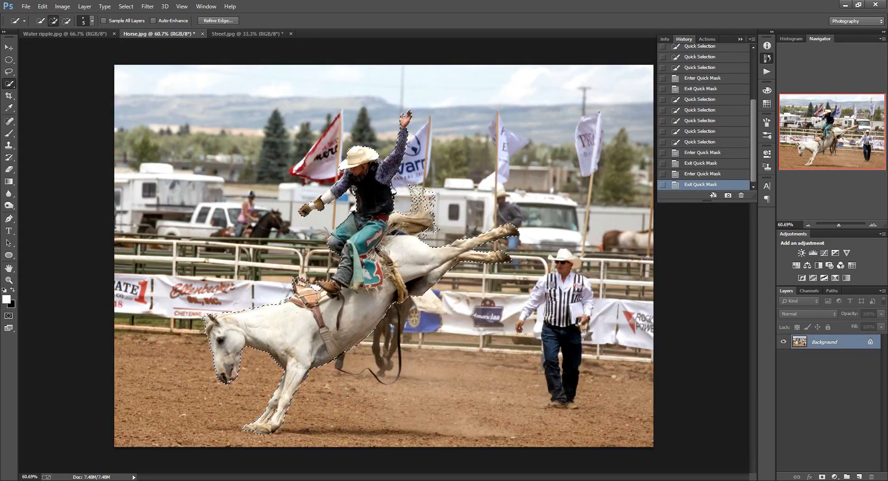
pyautogui.hotkey('ctrl', 'alt', 'r')
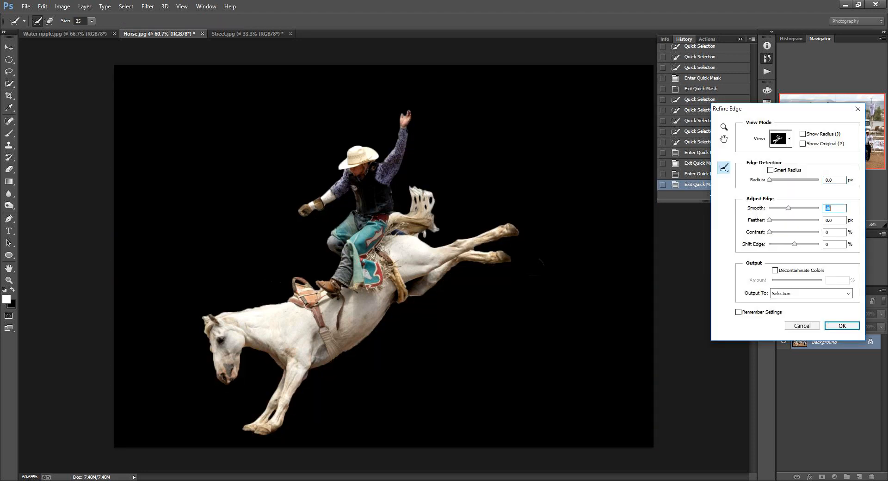
# - Refine the horse and rider selection edge with Smooth 23, Feather 1.6 px, Contrast 50% and Shift Edge +1%
pyautogui.moveTo(770, 220); pyautogui.dragTo(794, 243)
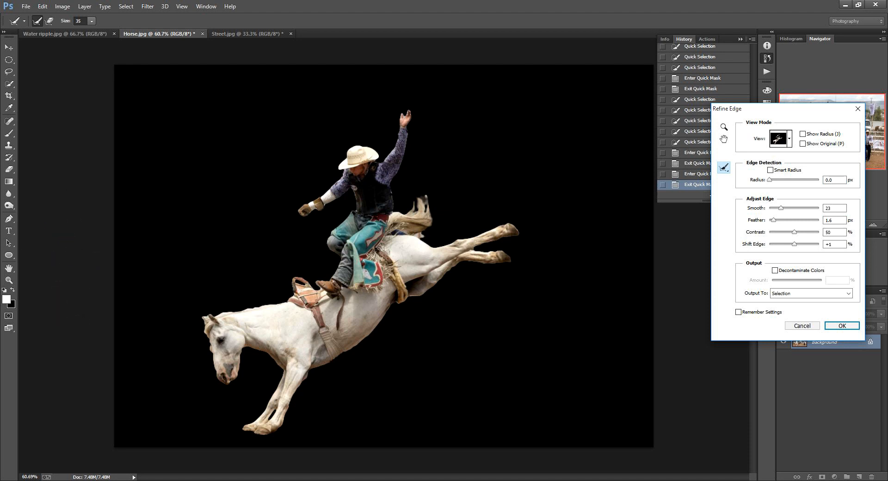
pyautogui.scroll(-1, 384, 255)
pyautogui.scroll(-1, 384, 256)
pyautogui.scroll(1, 383, 256)
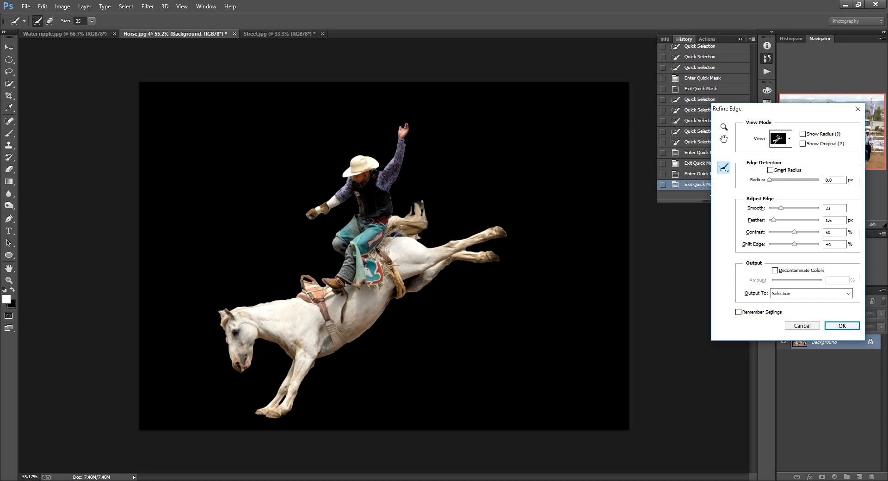
pyautogui.moveTo(793, 244); pyautogui.dragTo(775, 220)
pyautogui.click(841, 325)
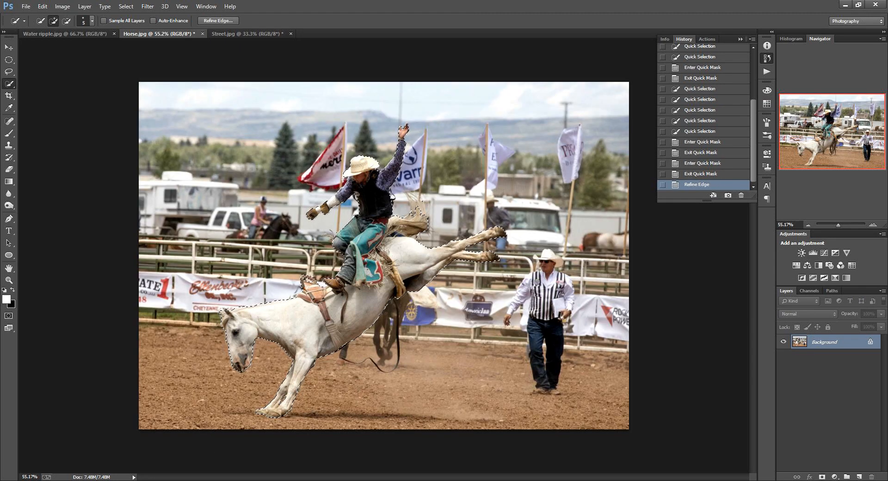
# - Copy the selected horse and rider onto a new layer and hide the Background layer to isolate the cutout
pyautogui.hotkey('ctrl', 'c')
pyautogui.hotkey('ctrl', 'v')
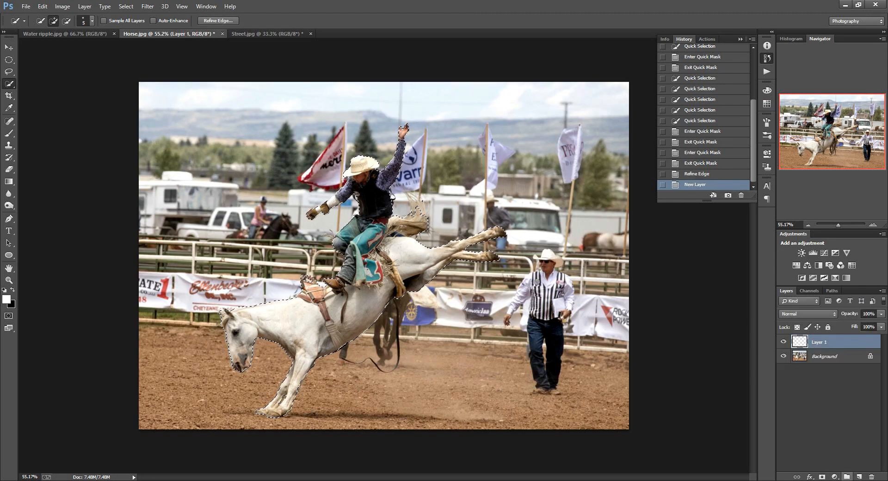
pyautogui.click(783, 356)
pyautogui.click(783, 356)
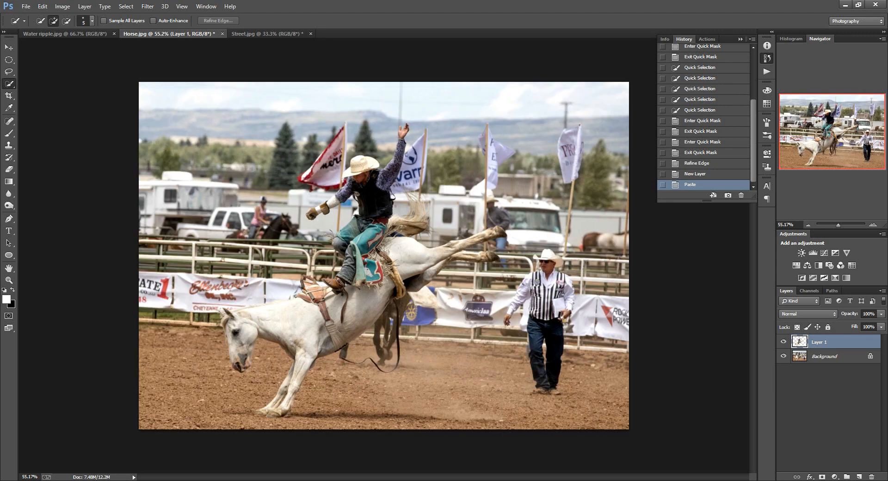
pyautogui.click(783, 356)
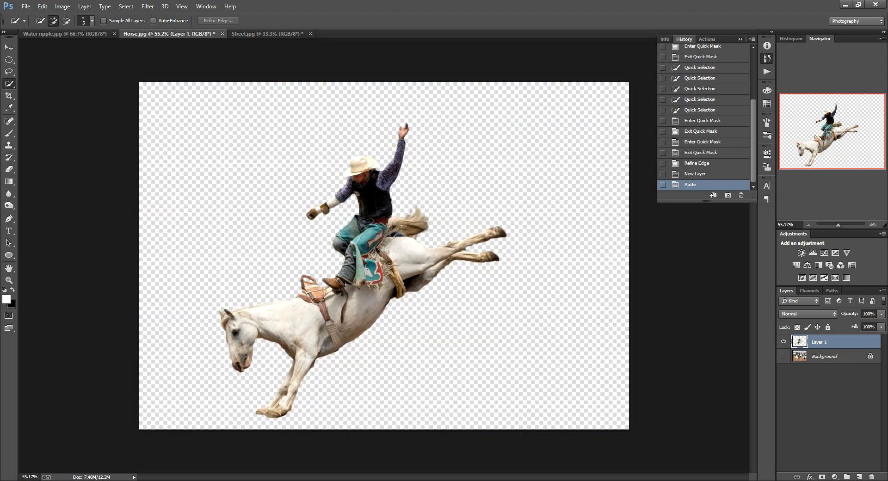
pyautogui.click(783, 356)
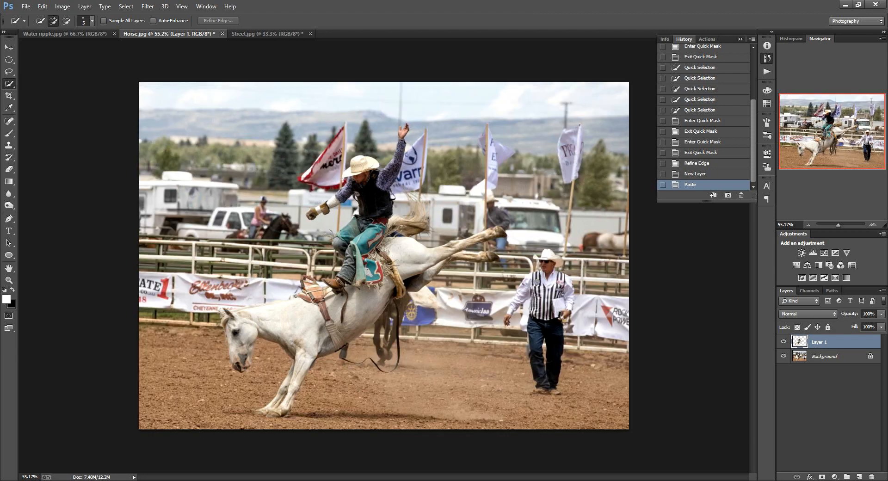
pyautogui.click(783, 356)
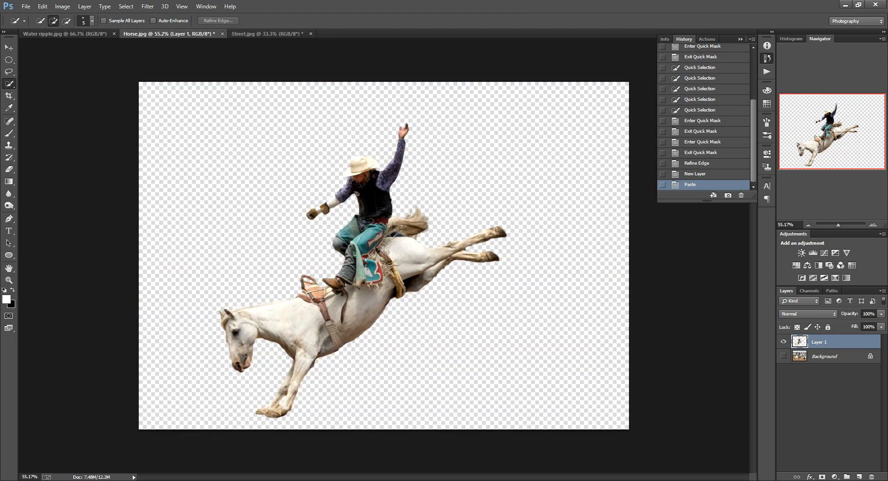
# - Add a new layer to the Street.jpg document and choose a light red foreground color for the Brush tool
pyautogui.click(267, 34)
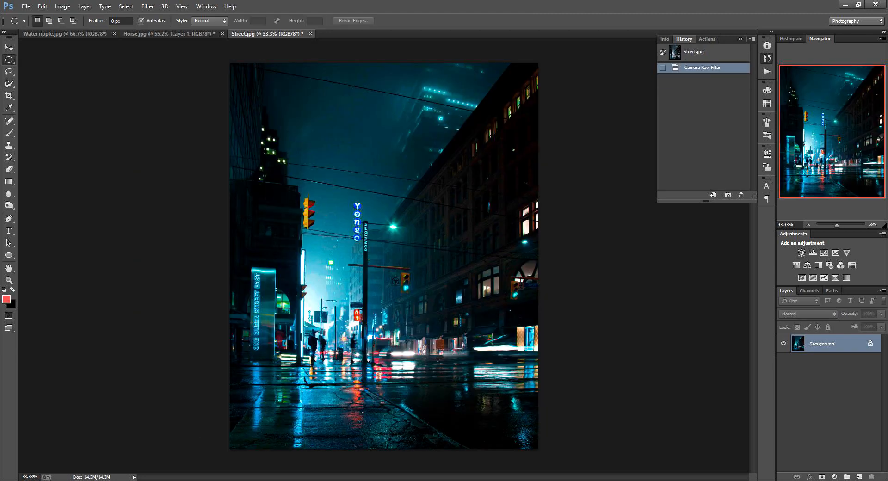
pyautogui.click(859, 476)
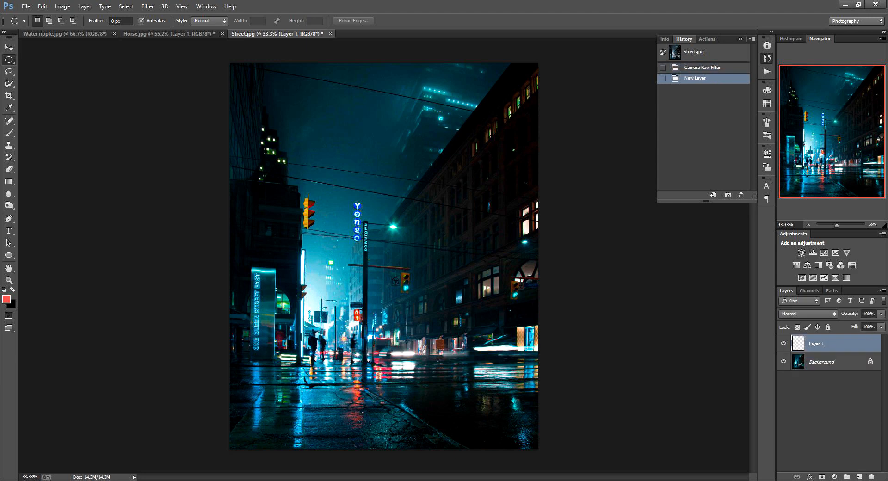
pyautogui.click(9, 133)
pyautogui.click(7, 299)
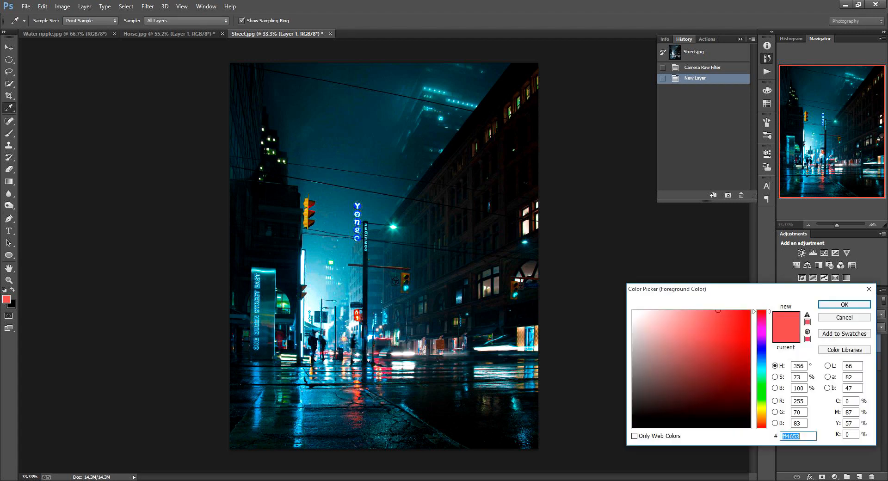
pyautogui.moveTo(718, 311); pyautogui.dragTo(721, 310)
pyautogui.click(844, 304)
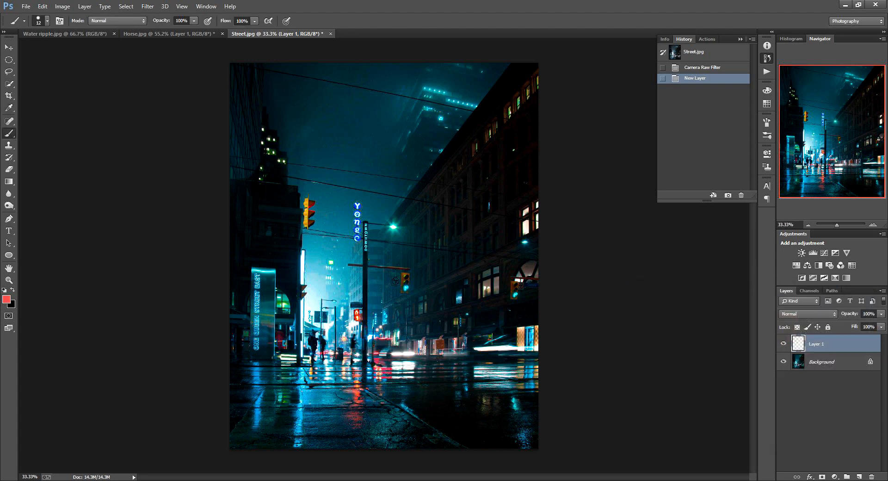
# - Paint a straight perspective line with the 12 px brush from the pedestrians along the curb to the picture's bottom edge
pyautogui.rightClick(303, 232)
pyautogui.press('Escape')
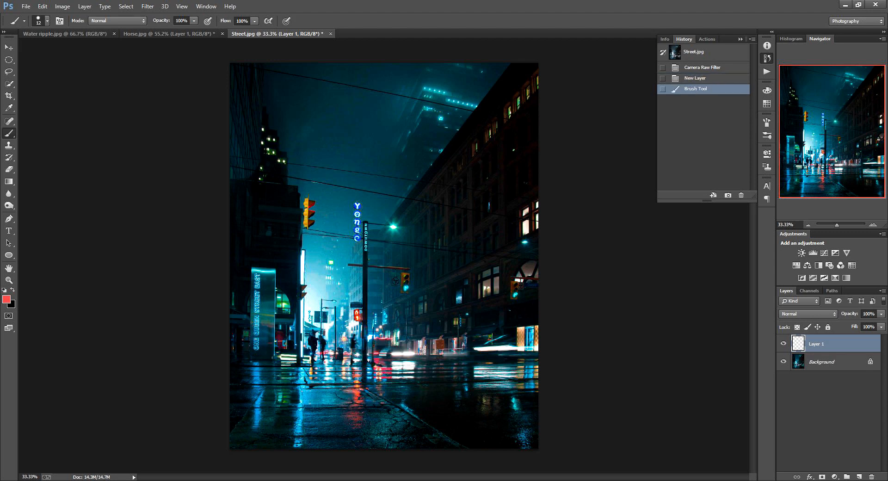
pyautogui.keyDown('shift'); pyautogui.click(469, 448); pyautogui.keyUp('shift')
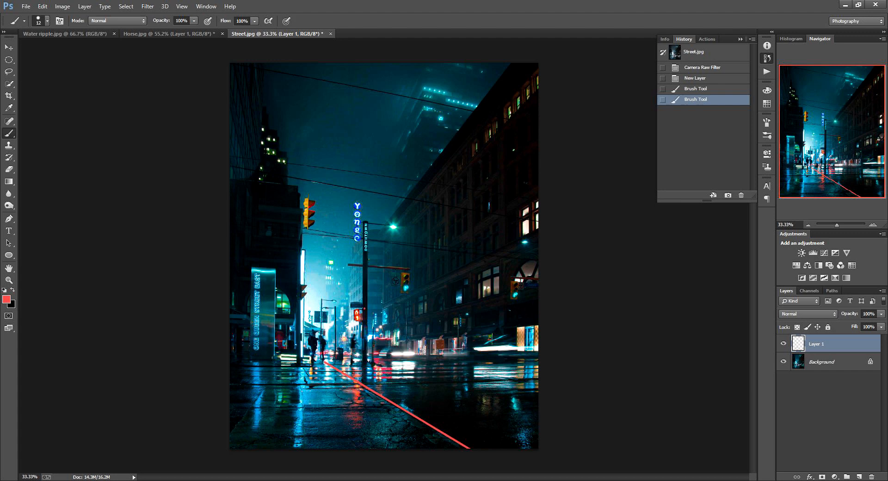
# - Paint a straight perspective line from the Yonge signpost across the building facade to the picture's right edge
pyautogui.click(364, 308)
pyautogui.keyDown('shift'); pyautogui.click(538, 238); pyautogui.keyUp('shift')
pyautogui.hotkey('ctrl', 'alt', 'z')
pyautogui.hotkey('ctrl', 'alt', 'z')
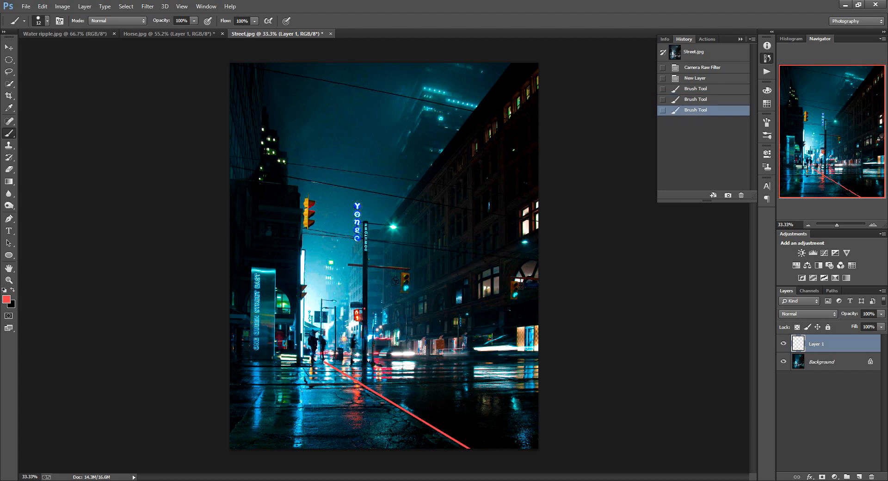
pyautogui.hotkey('ctrl', 'shift', 'z')
pyautogui.keyDown('shift'); pyautogui.click(538, 238); pyautogui.keyUp('shift')
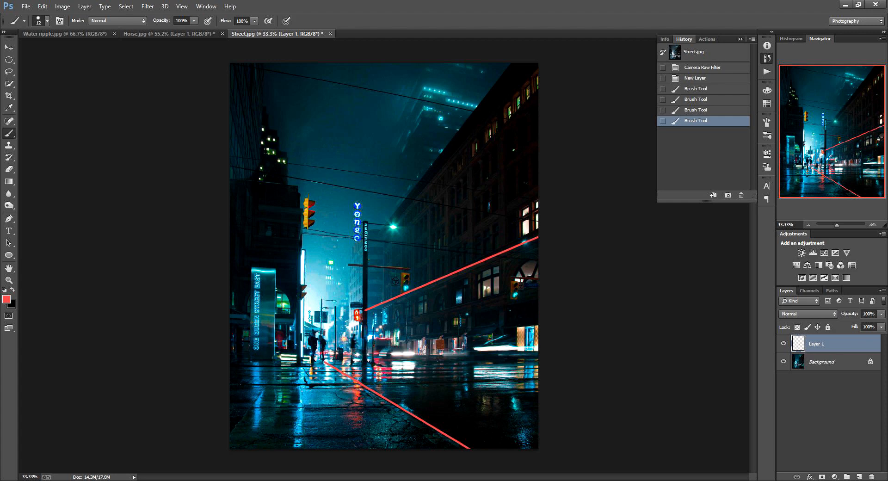
# - Paint three more straight lines from the signpost to the picture's right edge: lower facade, street level and across the road
pyautogui.click(365, 330)
pyautogui.keyDown('shift'); pyautogui.click(538, 288); pyautogui.keyUp('shift')
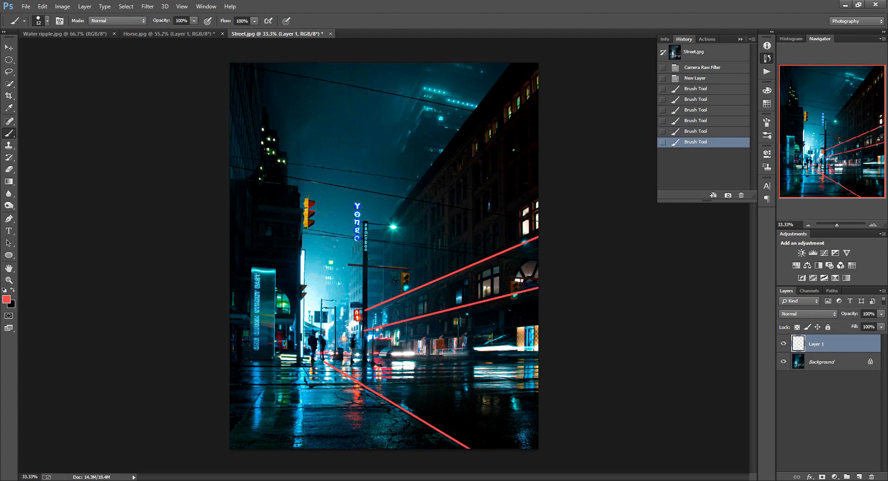
pyautogui.click(365, 346)
pyautogui.keyDown('shift'); pyautogui.click(538, 342); pyautogui.keyUp('shift')
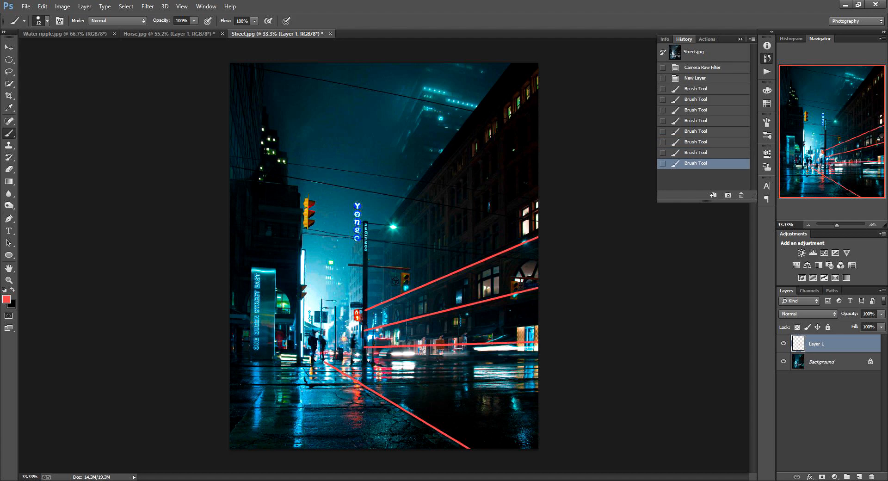
pyautogui.click(365, 358)
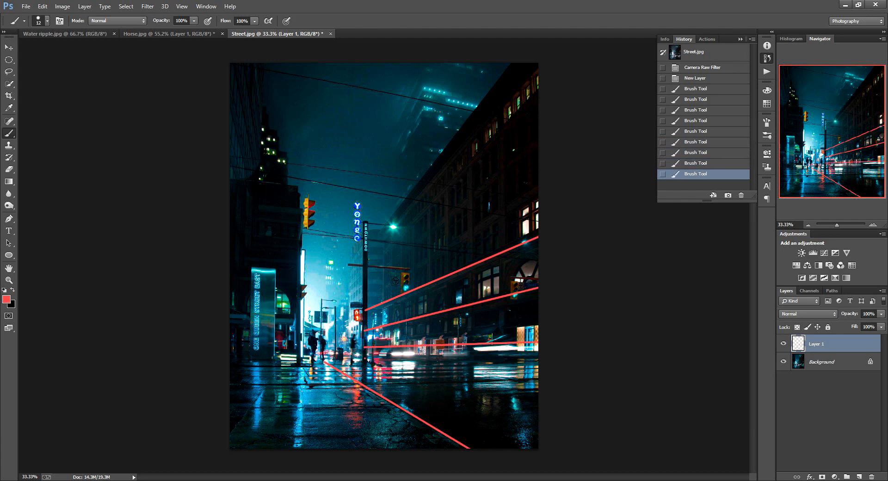
pyautogui.keyDown('shift'); pyautogui.click(538, 393); pyautogui.keyUp('shift')
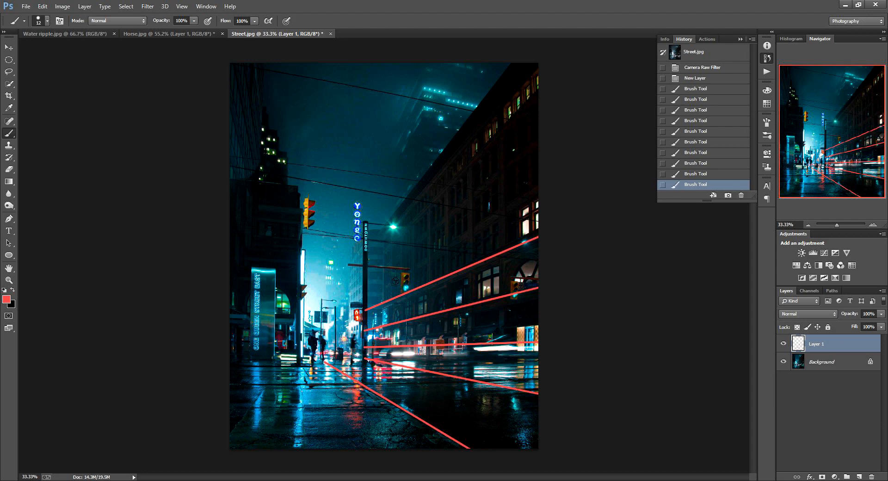
# - Paint a nearly vertical straight line down the wet sidewalk's left part to the picture's bottom edge, redoing the slanted first attempt
pyautogui.click(297, 358)
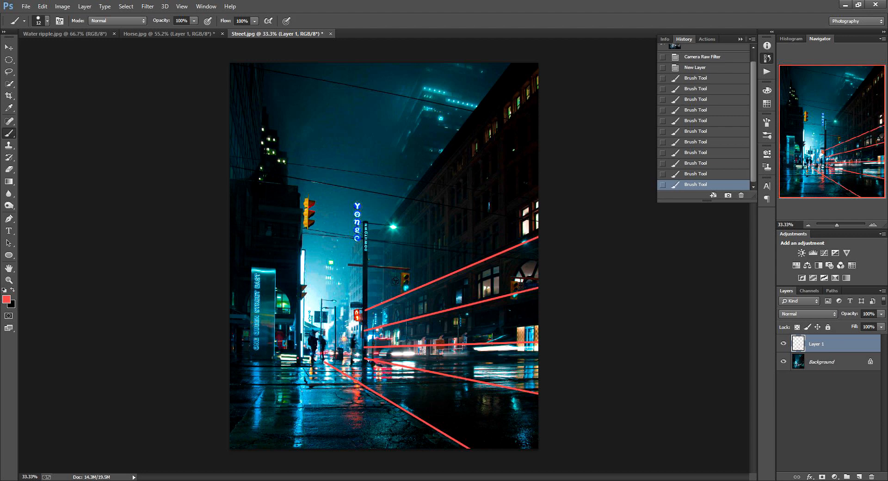
pyautogui.keyDown('shift'); pyautogui.click(310, 448); pyautogui.keyUp('shift')
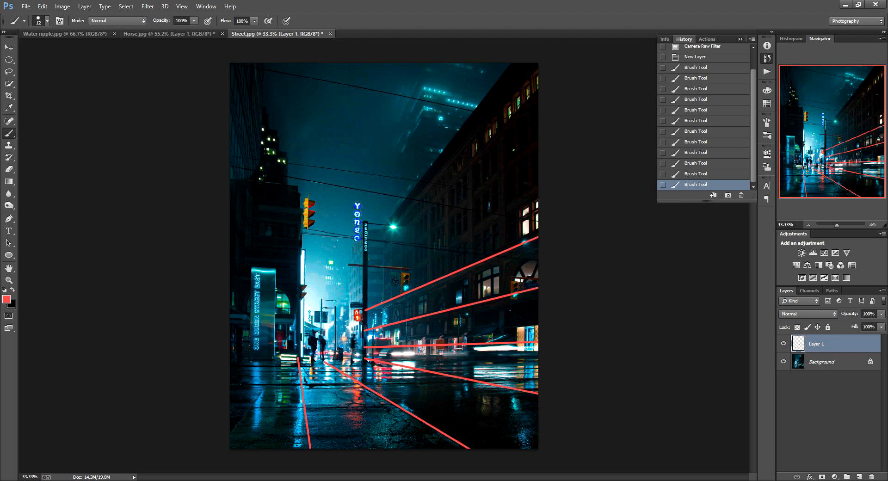
pyautogui.hotkey('ctrl', 'z')
pyautogui.click(298, 357)
pyautogui.keyDown('shift'); pyautogui.click(300, 447); pyautogui.keyUp('shift')
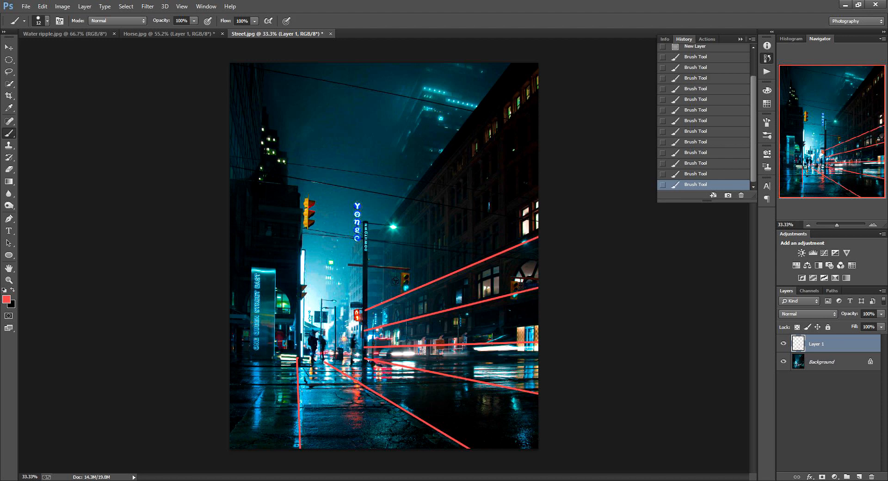
# - Paint two further straight perspective lines on the upper facade, from the signpost to the picture's right edge above the existing ones
pyautogui.click(297, 358)
pyautogui.keyDown('shift'); pyautogui.click(538, 190); pyautogui.keyUp('shift')
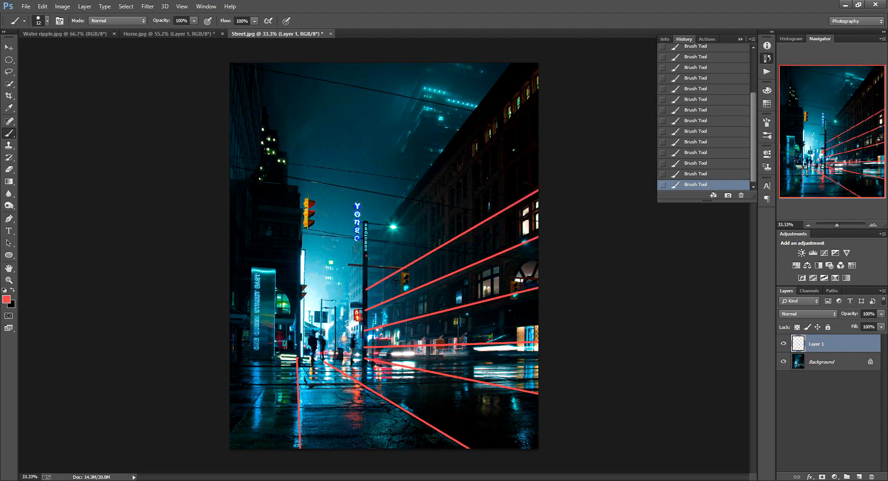
pyautogui.keyDown('shift'); pyautogui.click(538, 142); pyautogui.keyUp('shift')
pyautogui.hotkey('ctrl', 'z')
pyautogui.hotkey('ctrl', 'z')
pyautogui.keyDown('shift'); pyautogui.click(538, 143); pyautogui.keyUp('shift')
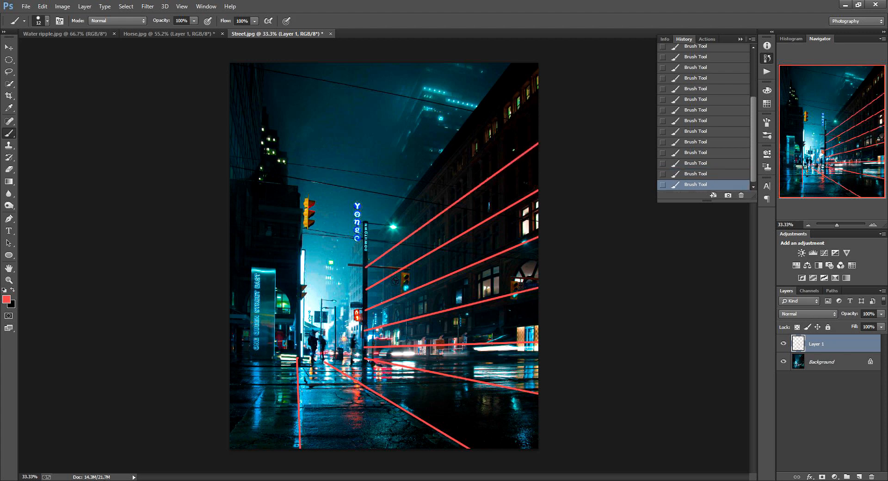
# - Paint six vertical lines from the topmost perspective line to the picture's bottom edge, plus an extra line along the road line
pyautogui.moveTo(400, 242); pyautogui.dragTo(400, 449)
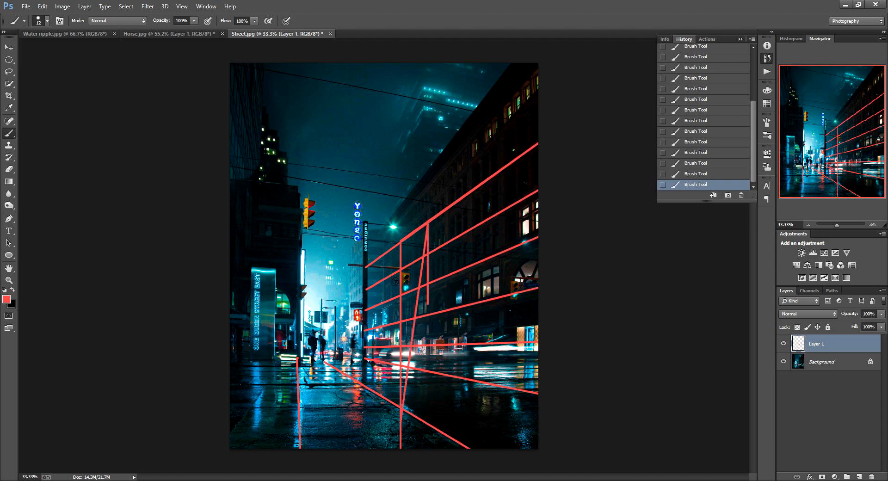
pyautogui.moveTo(427, 224); pyautogui.dragTo(426, 449)
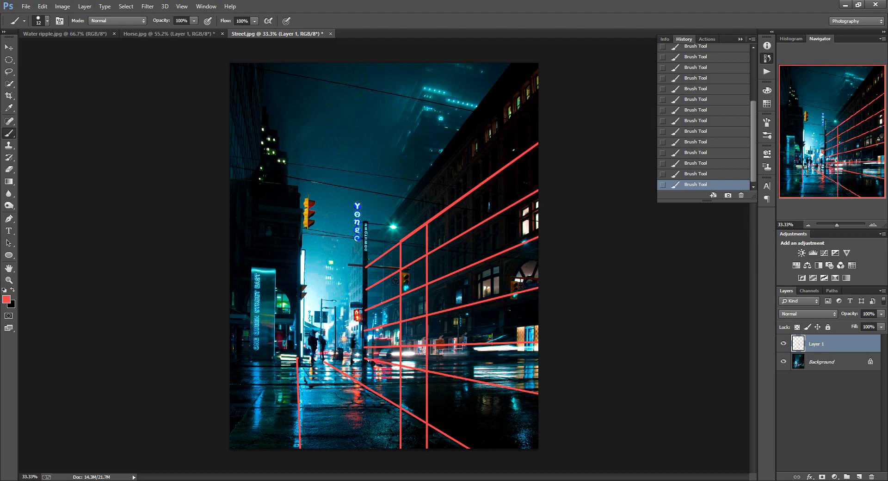
pyautogui.moveTo(469, 193); pyautogui.dragTo(469, 449)
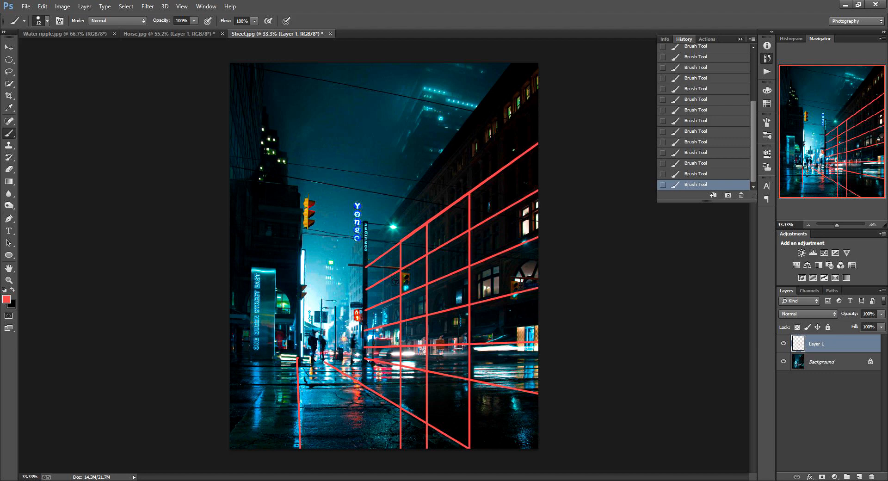
pyautogui.moveTo(501, 168); pyautogui.dragTo(501, 449)
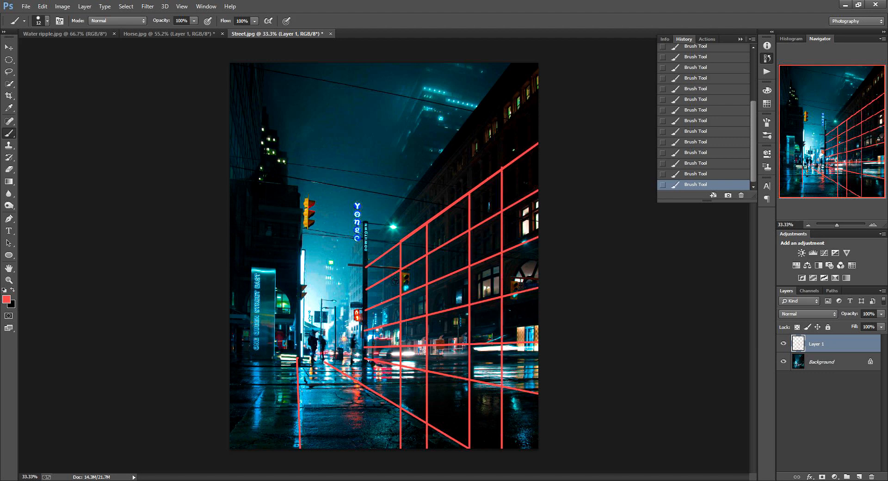
pyautogui.moveTo(384, 250); pyautogui.dragTo(385, 449)
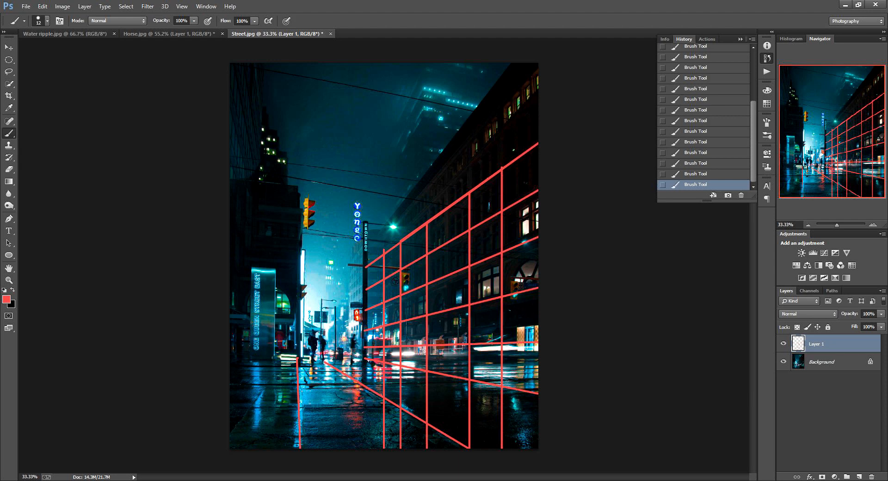
pyautogui.moveTo(365, 254); pyautogui.dragTo(365, 449)
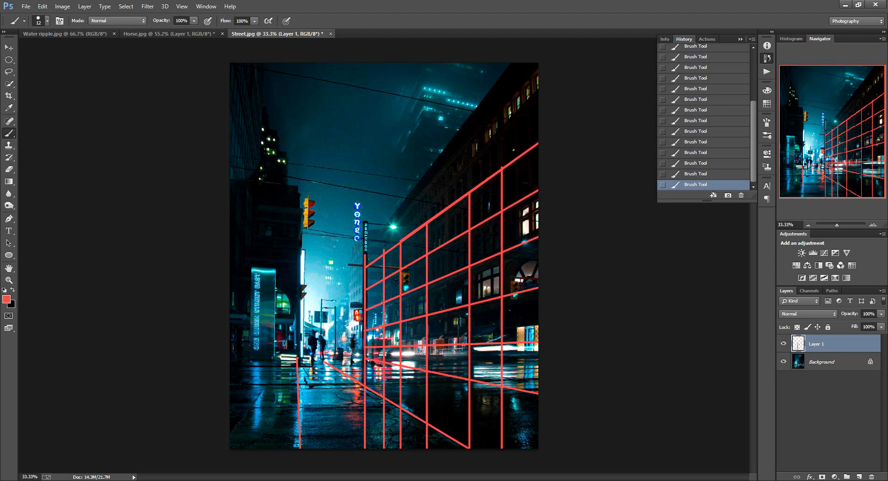
pyautogui.moveTo(401, 373); pyautogui.dragTo(469, 382)
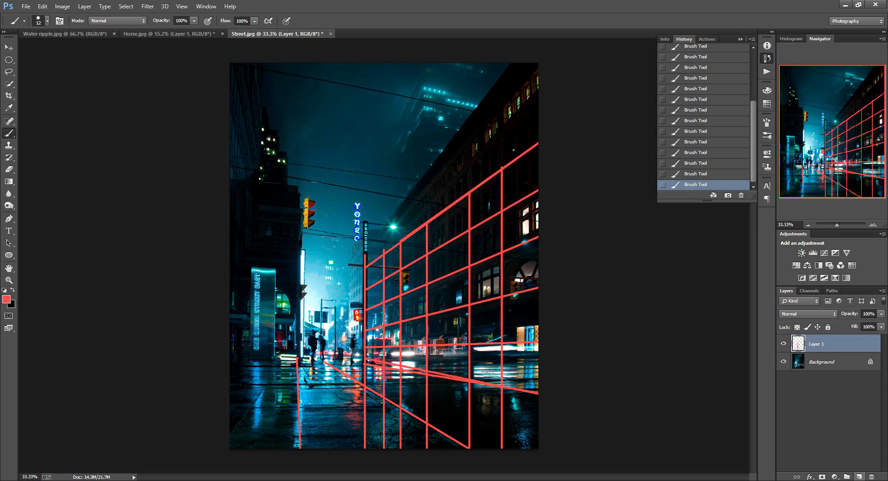
# - Add another new layer and place a circular Elliptical Marquee selection over the perspective grid, just beside the signpost
pyautogui.click(858, 476)
pyautogui.rightClick(8, 60)
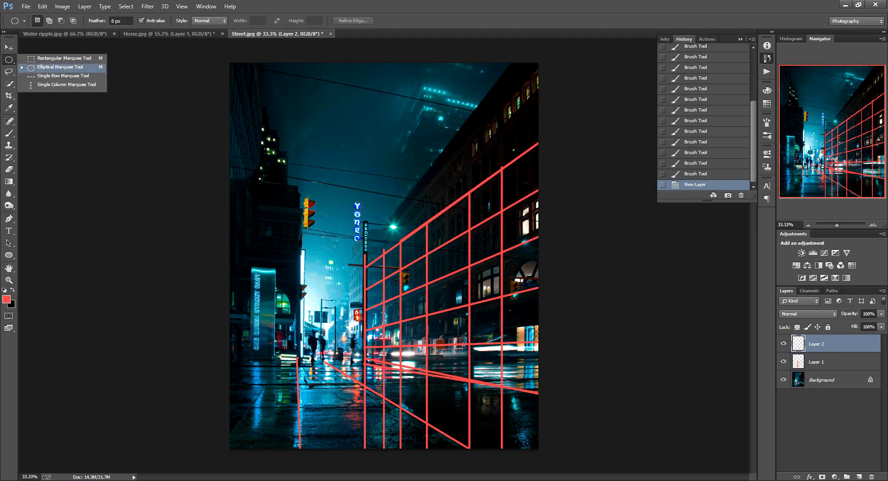
pyautogui.click(46, 68)
pyautogui.moveTo(364, 257); pyautogui.dragTo(469, 377)
pyautogui.moveTo(418, 319); pyautogui.dragTo(458, 331)
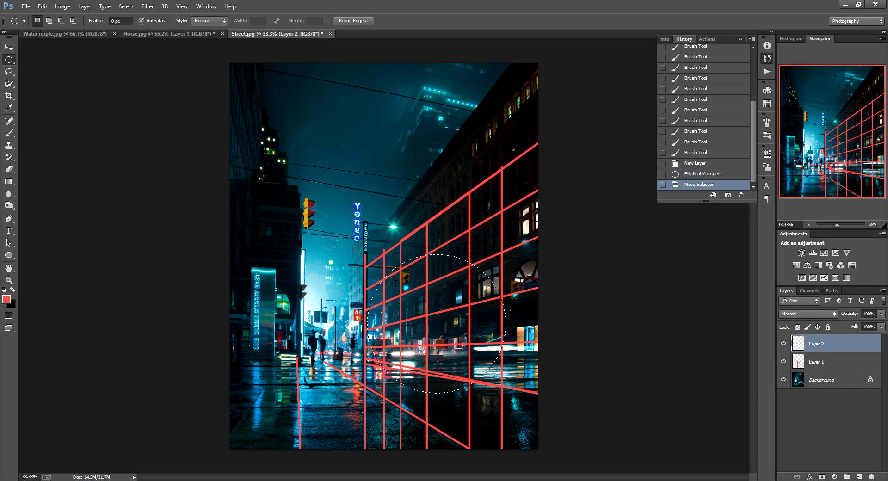
# - Transform the circular selection into a tall ellipse following the perspective grid, about 58% wide and 155% high with a 41° vertical skew
pyautogui.click(125, 6)
pyautogui.click(149, 151)
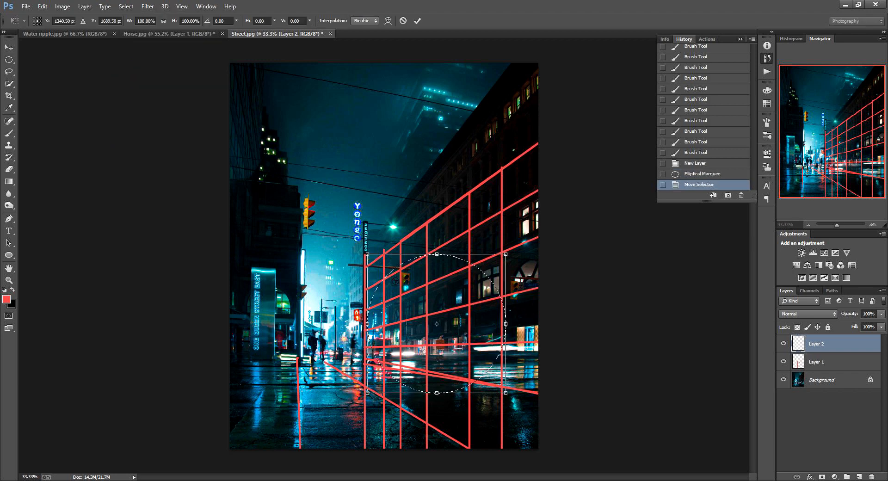
pyautogui.moveTo(368, 254); pyautogui.dragTo(368, 290)
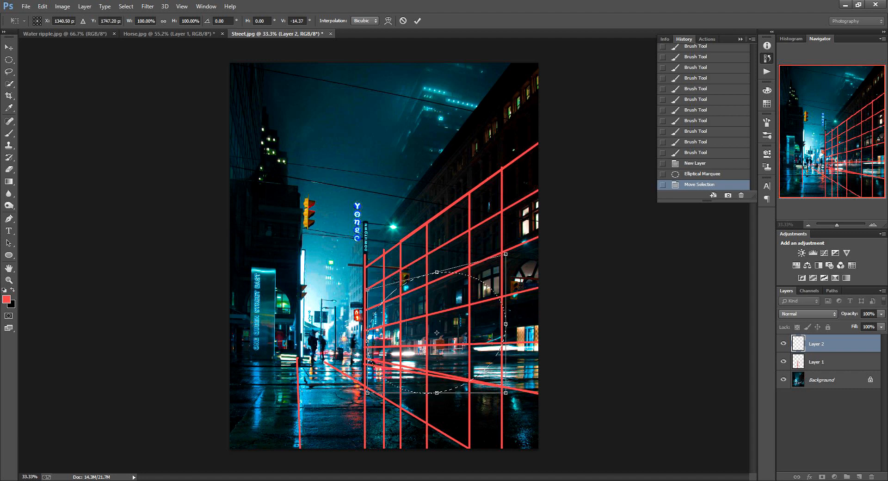
pyautogui.moveTo(368, 393); pyautogui.dragTo(368, 364)
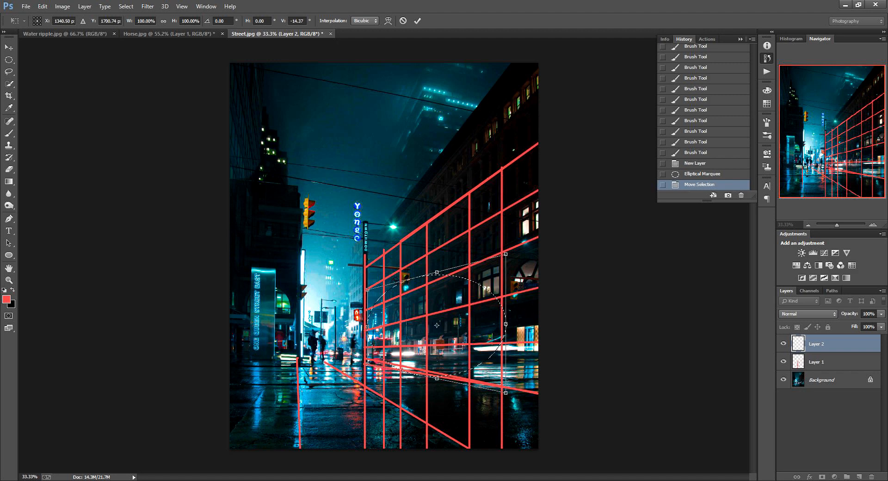
pyautogui.moveTo(505, 254); pyautogui.dragTo(506, 211)
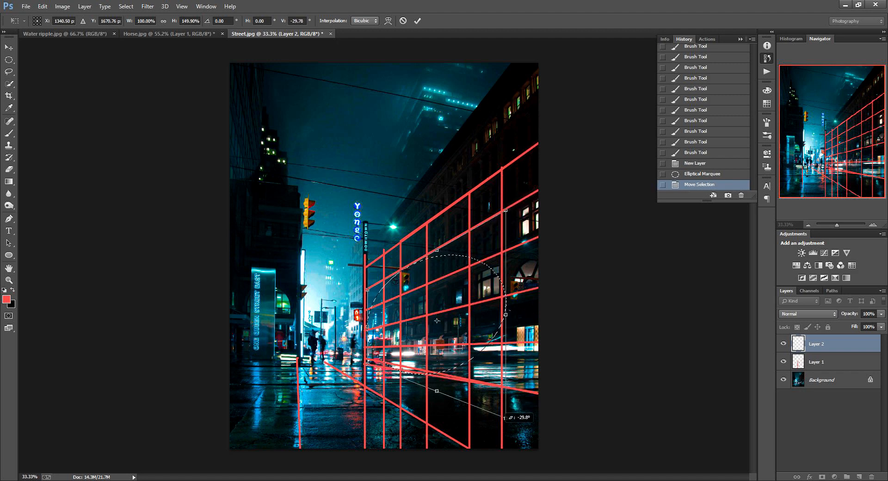
pyautogui.moveTo(505, 393); pyautogui.dragTo(505, 427)
pyautogui.moveTo(505, 319); pyautogui.dragTo(457, 321)
pyautogui.moveTo(457, 405); pyautogui.dragTo(457, 443)
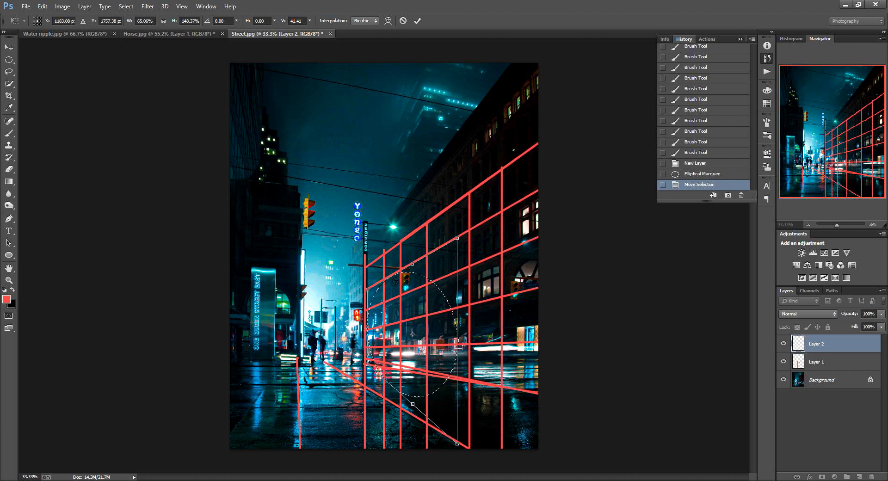
pyautogui.moveTo(383, 329); pyautogui.dragTo(382, 328)
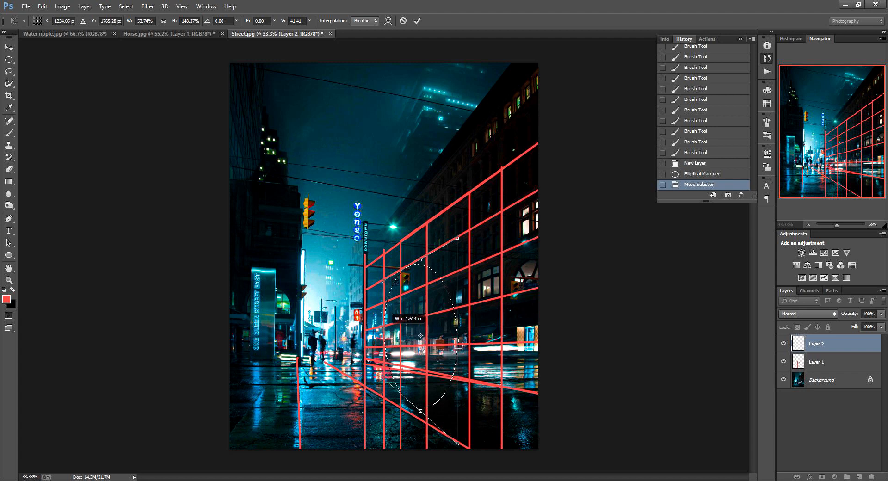
pyautogui.moveTo(457, 443); pyautogui.dragTo(463, 449)
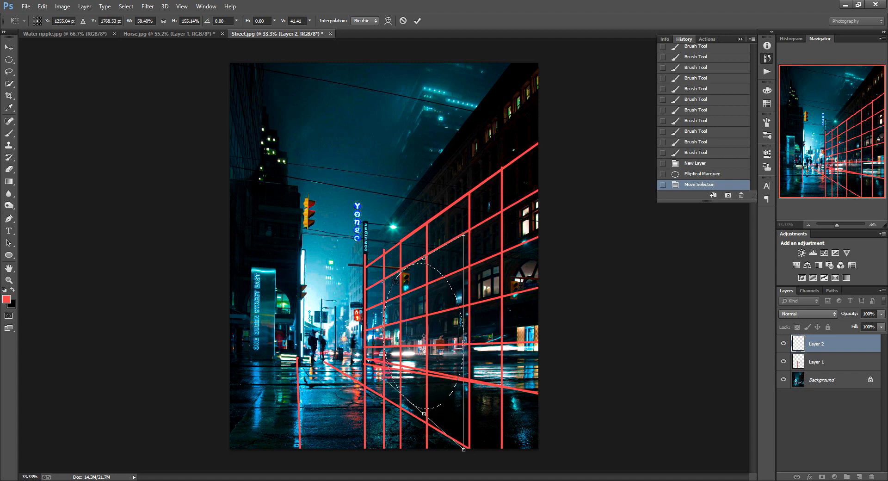
pyautogui.click(417, 20)
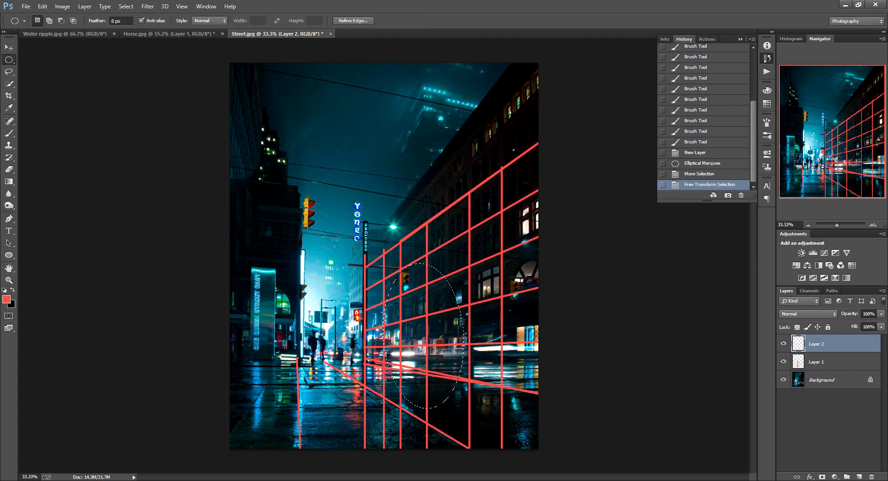
# - Hide the red perspective grid layer and move the elliptical selection slightly up and closer to the signpost
pyautogui.click(783, 362)
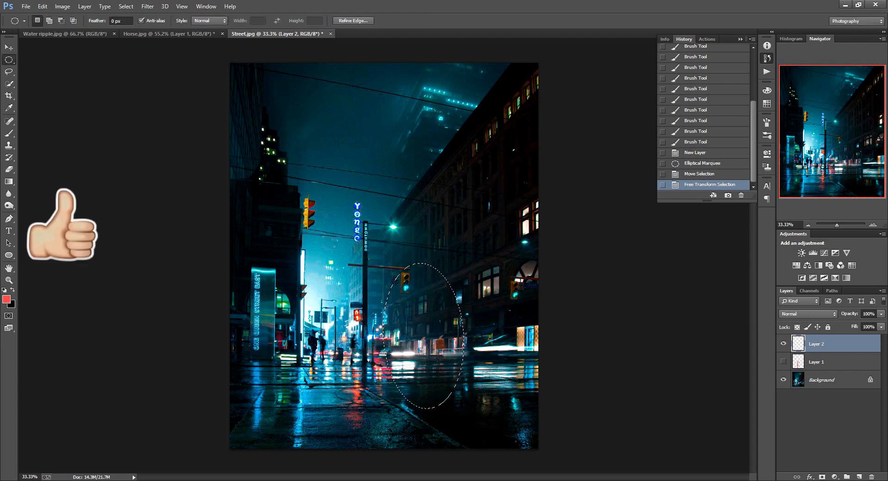
pyautogui.moveTo(403, 306); pyautogui.dragTo(395, 288)
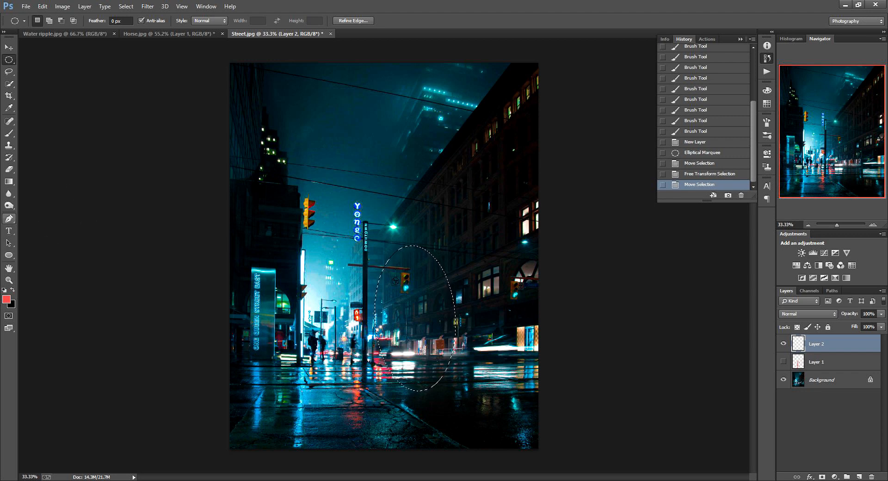
# - Trace the elliptical selection with the Pen tool as a closed path of four curved anchor points, and deselect the selection
pyautogui.click(8, 219)
pyautogui.scroll(2, 384, 256)
pyautogui.scroll(1, 414, 242)
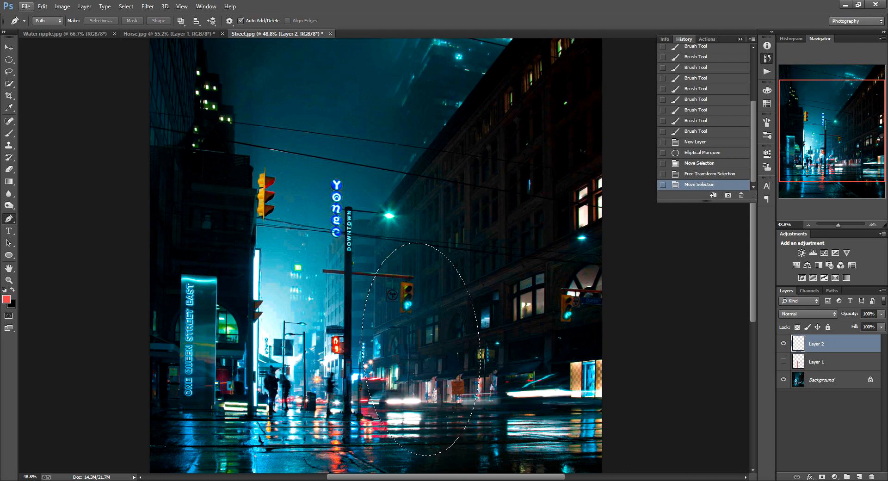
pyautogui.click(414, 243)
pyautogui.scroll(-2, 397, 253)
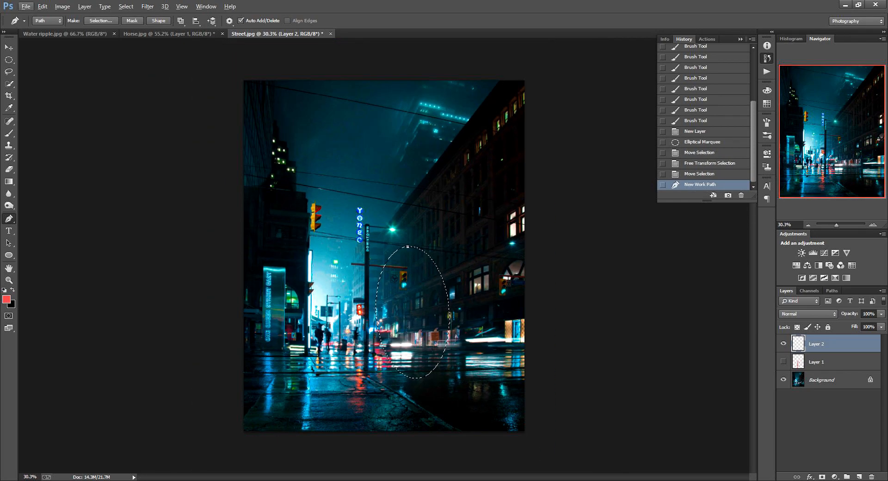
pyautogui.moveTo(449, 313); pyautogui.dragTo(455, 382)
pyautogui.keyDown('alt'); pyautogui.click(449, 313); pyautogui.keyUp('alt')
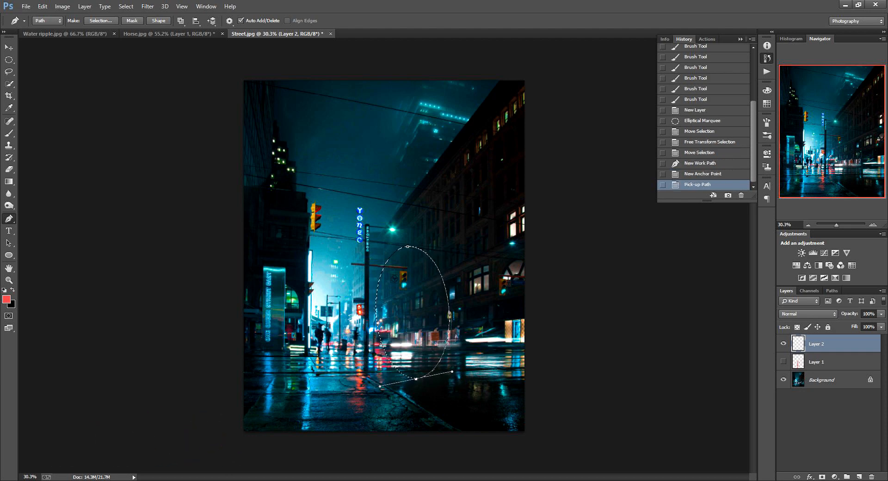
pyautogui.moveTo(416, 378); pyautogui.dragTo(379, 386)
pyautogui.keyDown('alt'); pyautogui.click(416, 378); pyautogui.keyUp('alt')
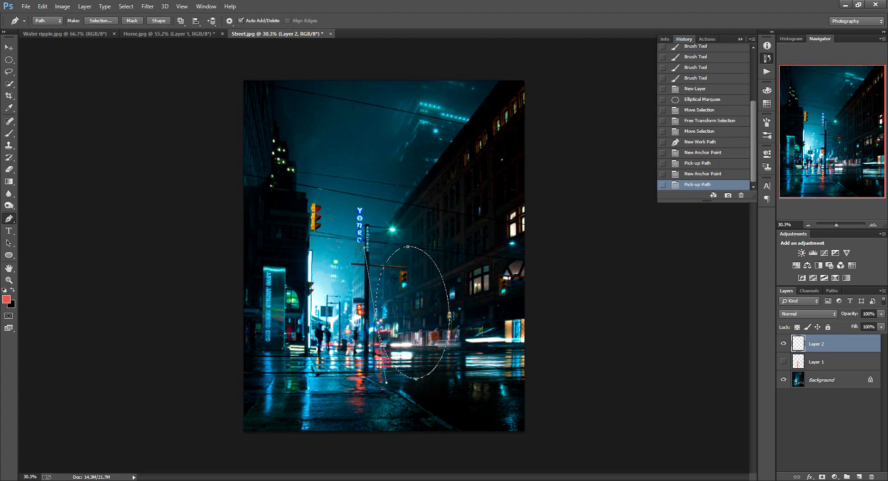
pyautogui.moveTo(364, 248); pyautogui.dragTo(365, 248)
pyautogui.keyDown('alt'); pyautogui.click(375, 315); pyautogui.keyUp('alt')
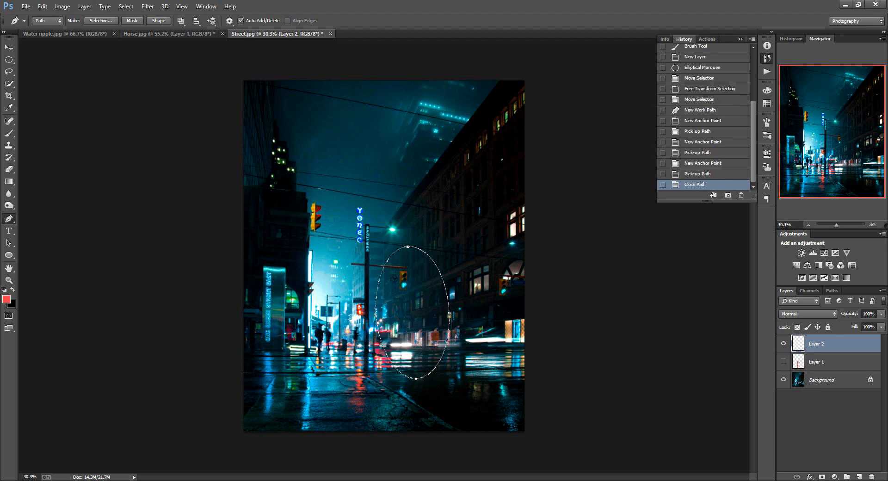
pyautogui.click(407, 247)
pyautogui.hotkey('ctrl', 'd')
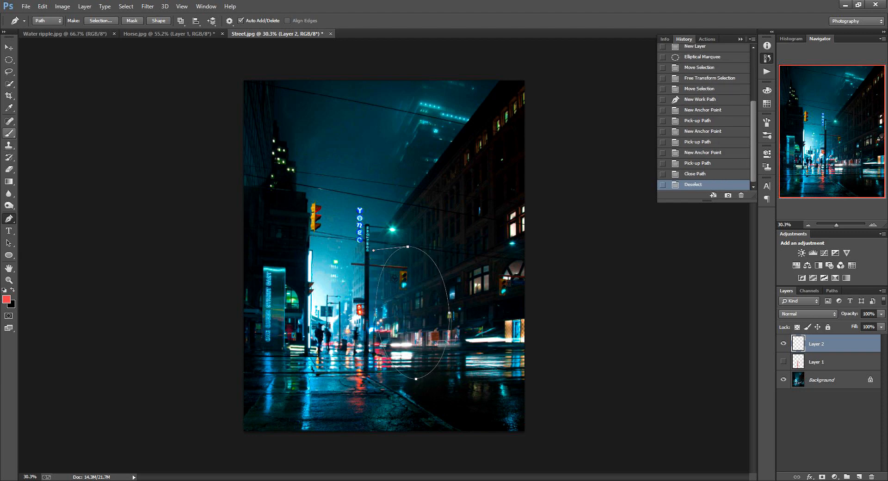
# - Choose the soft round 21 px brush preset and make white the foreground color
pyautogui.click(9, 133)
pyautogui.rightClick(311, 138)
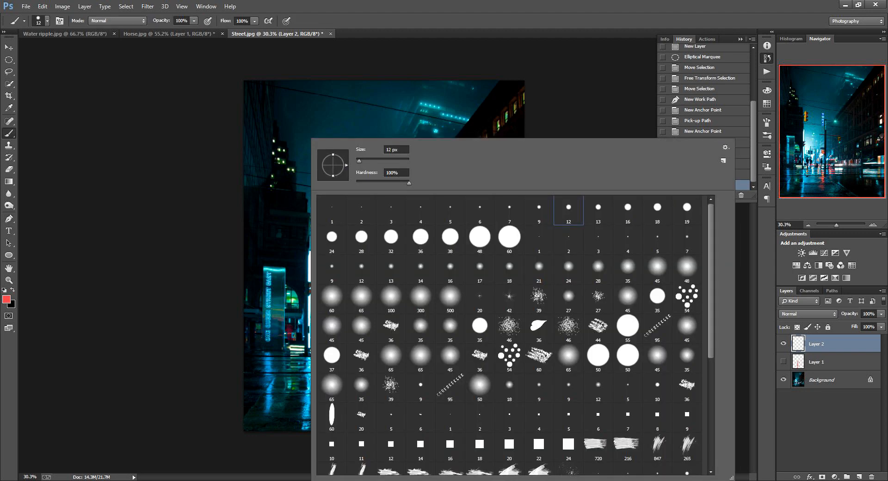
pyautogui.click(509, 269)
pyautogui.click(568, 269)
pyautogui.click(538, 269)
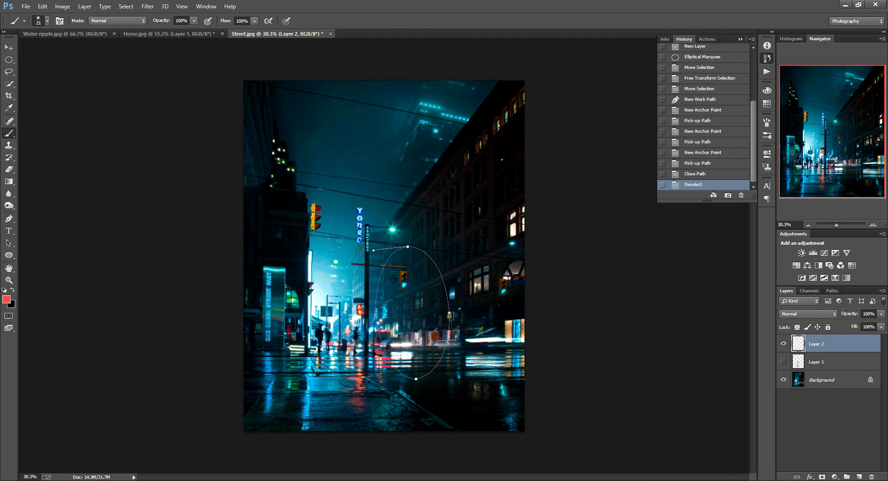
pyautogui.press('d')
pyautogui.press('x')
pyautogui.rightClick(438, 278)
pyautogui.rightClick(421, 277)
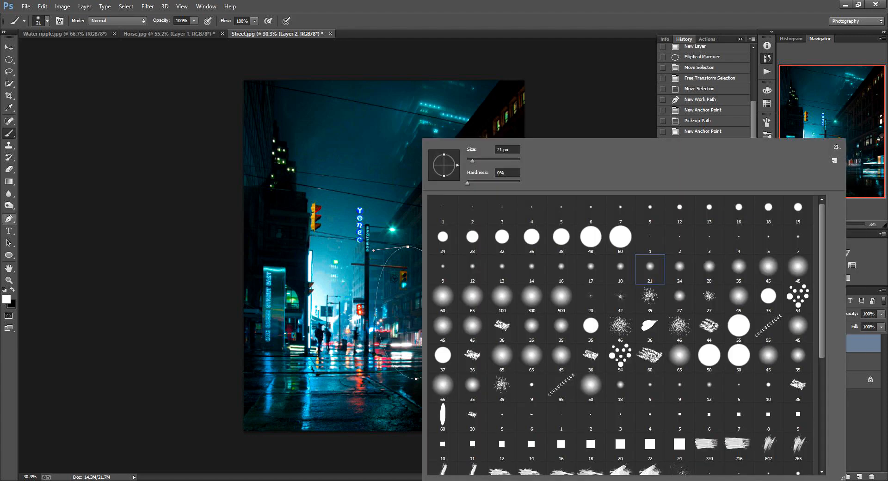
# - Stroke the elliptical path with the 21 px brush without Simulate Pressure, and undo that stroke
pyautogui.click(9, 219)
pyautogui.rightClick(409, 234)
pyautogui.click(420, 153)
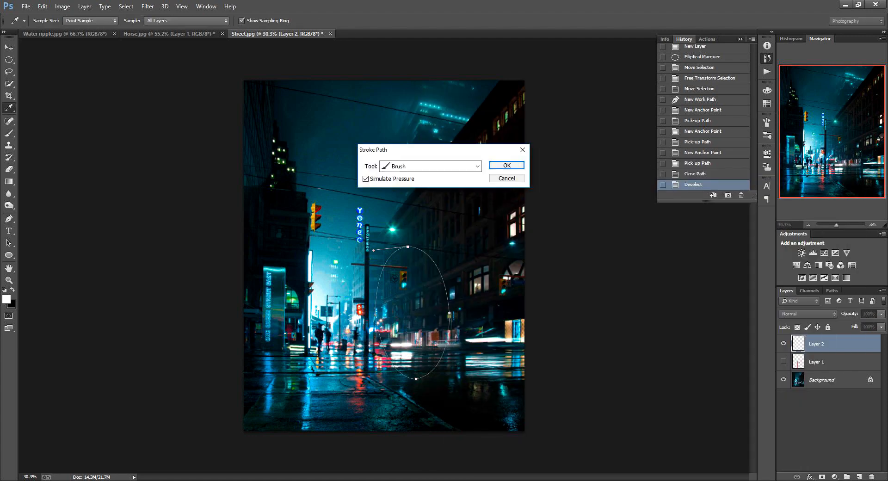
pyautogui.click(430, 166)
pyautogui.click(400, 184)
pyautogui.click(365, 179)
pyautogui.press('Return')
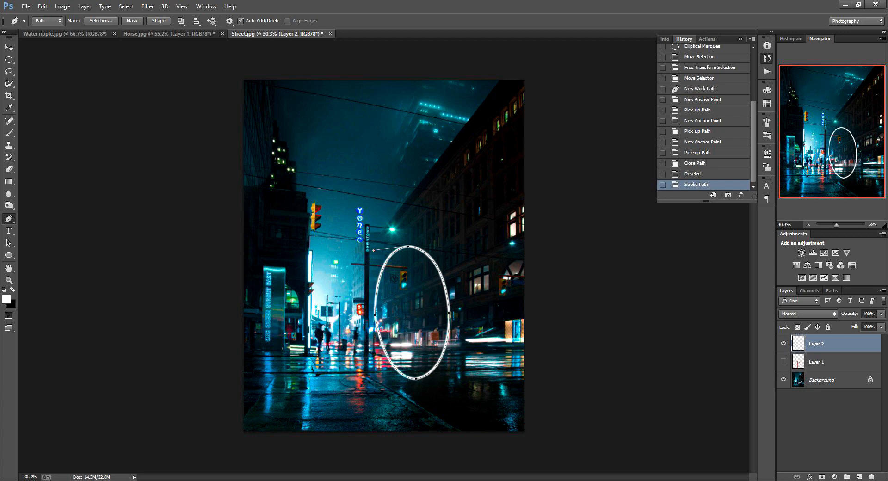
pyautogui.hotkey('ctrl', 'z')
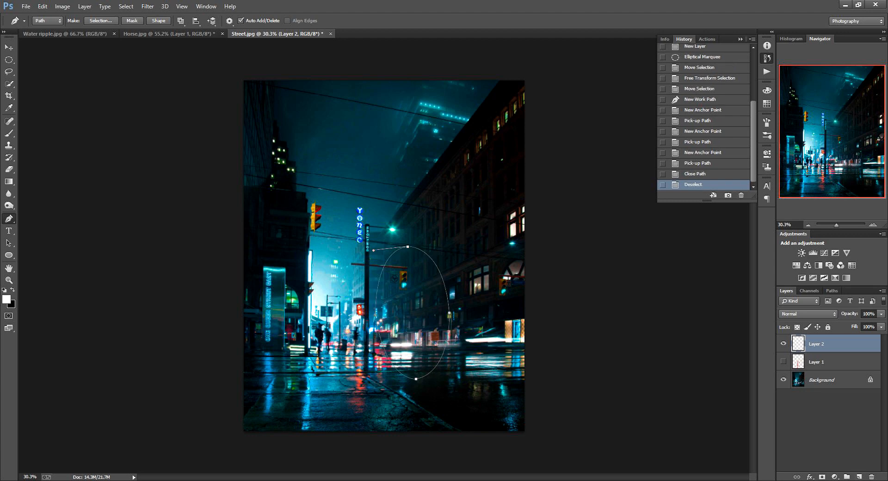
# - Switch the brush to the soft round 12 px preset
pyautogui.rightClick(286, 198)
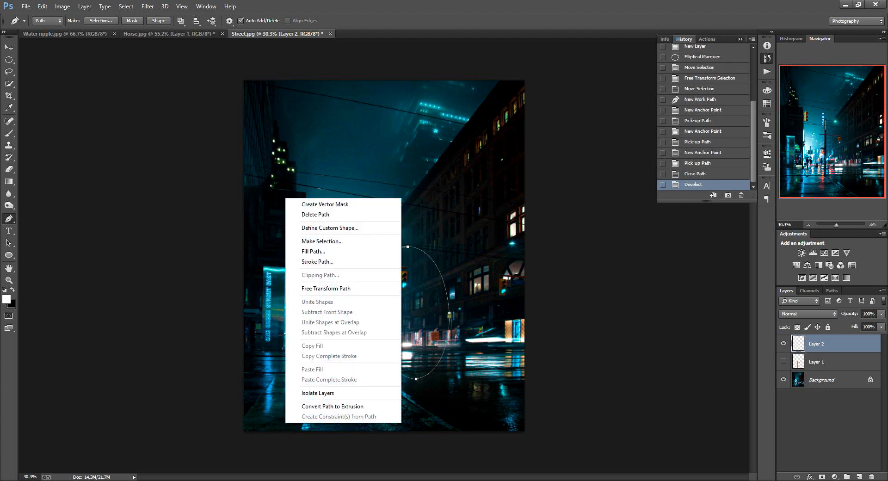
pyautogui.press('Escape')
pyautogui.click(8, 134)
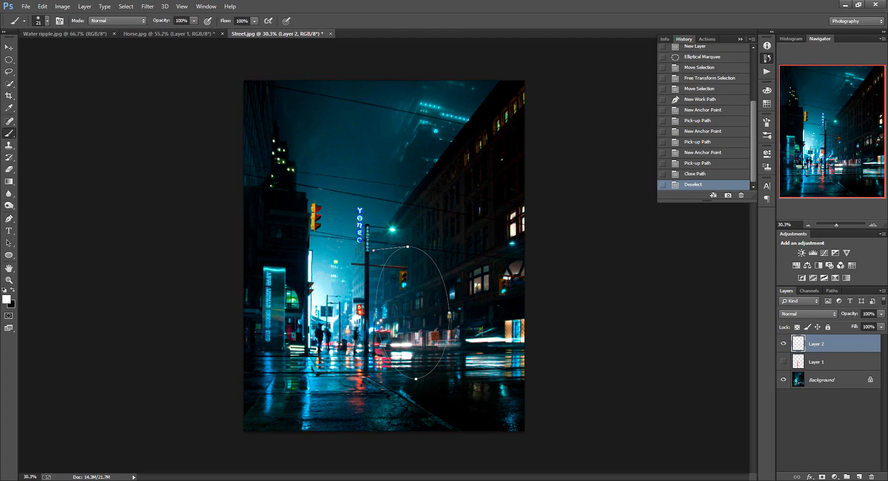
pyautogui.rightClick(340, 199)
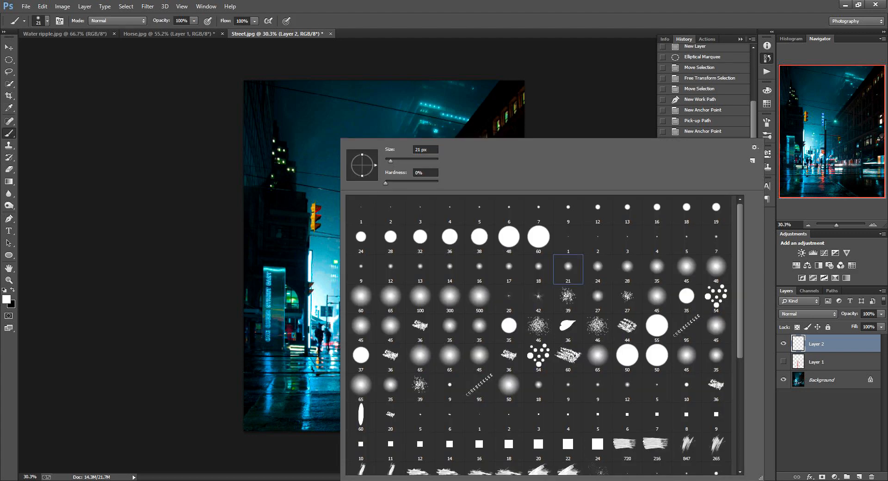
pyautogui.doubleClick(391, 269)
pyautogui.hotkey('ctrl', 'z')
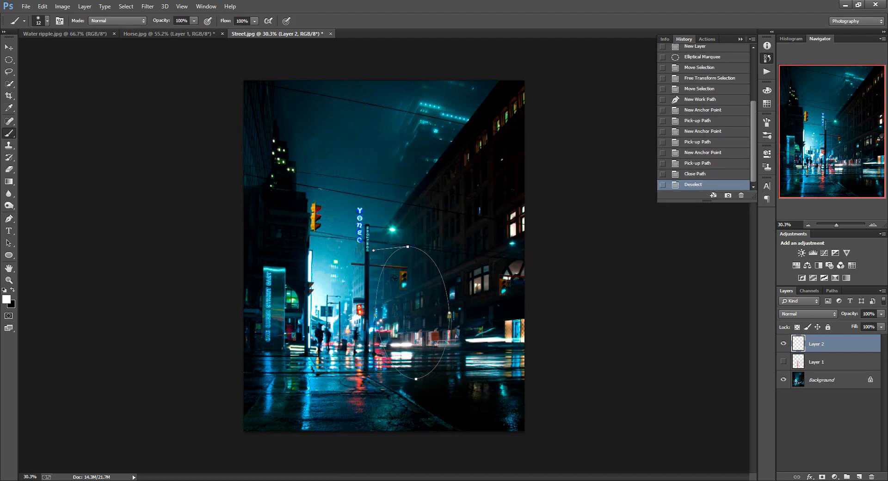
# - Stroke the elliptical path on Layer 2 with the white 12 px brush, with Simulate Pressure turned off
pyautogui.press('p')
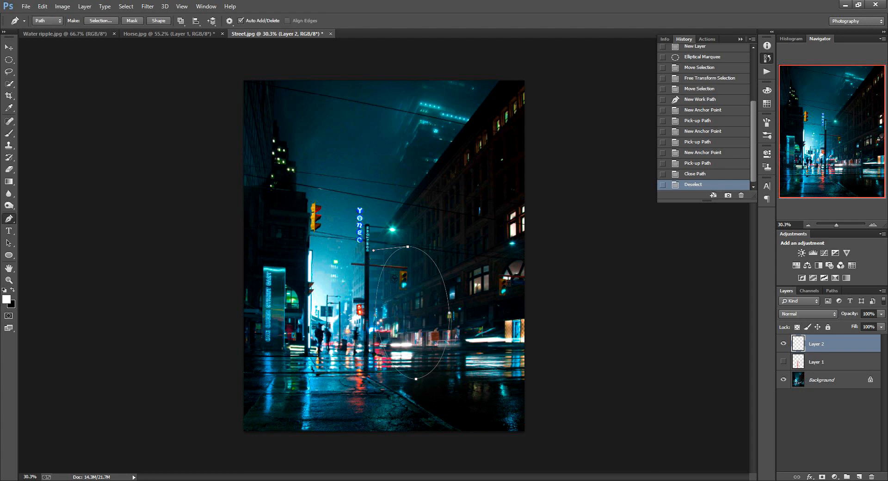
pyautogui.rightClick(418, 84)
pyautogui.click(432, 149)
pyautogui.click(430, 166)
pyautogui.click(402, 186)
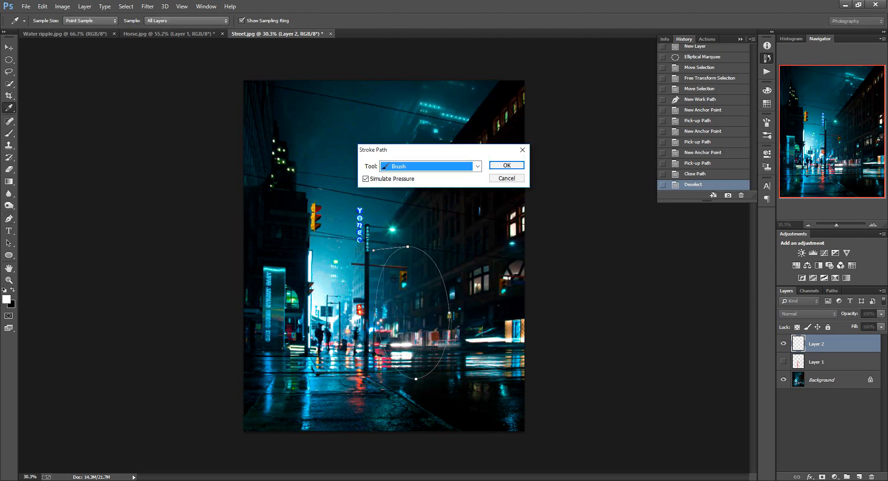
pyautogui.click(365, 179)
pyautogui.click(506, 166)
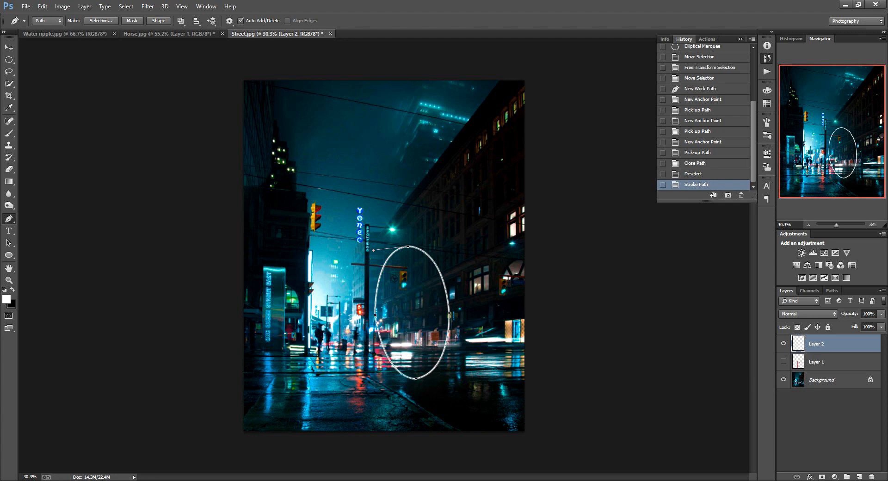
# - Convert the elliptical work path into a selection and deselect it, so only the painted white ring is left
pyautogui.rightClick(437, 95)
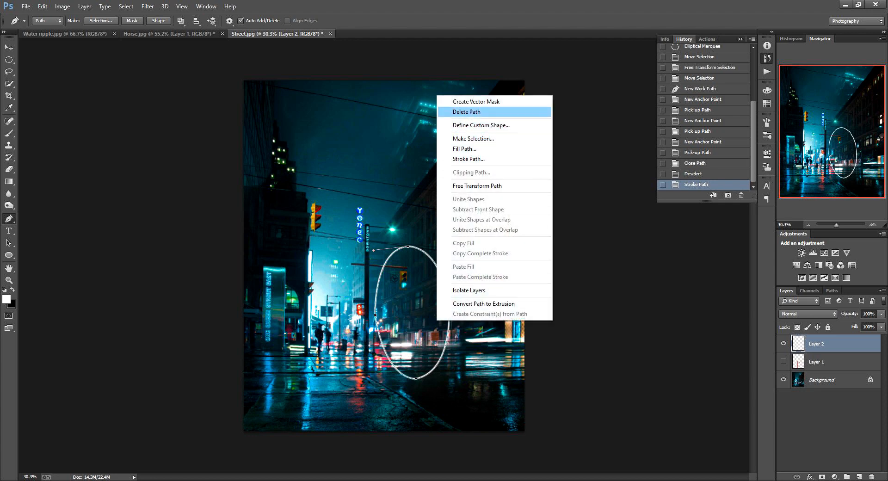
pyautogui.click(473, 138)
pyautogui.click(491, 146)
pyautogui.hotkey('ctrl', 'd')
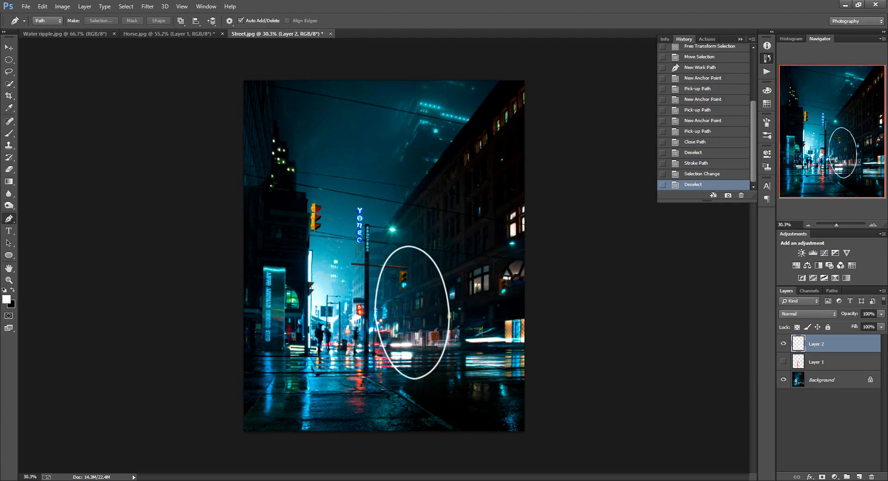
# - Free-transform the white ring beside the signpost to about 65% width and 111% height, with a vertical skew of about 5°
pyautogui.hotkey('ctrl', 't')
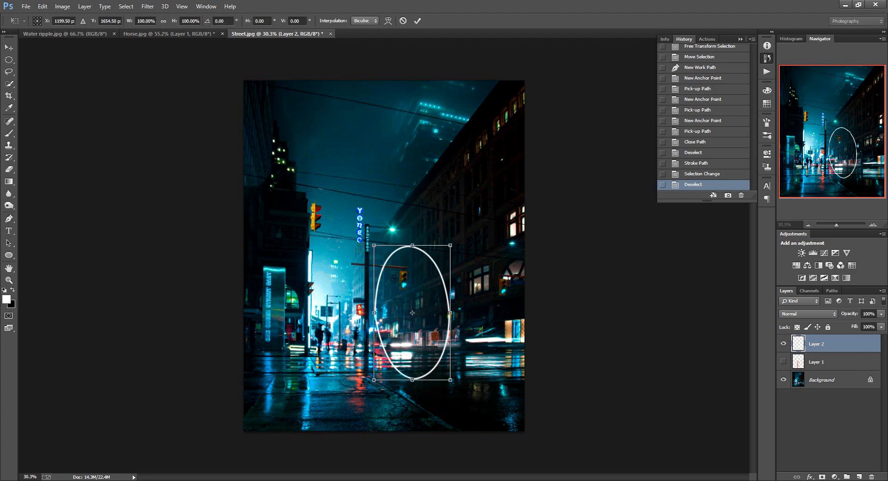
pyautogui.moveTo(450, 380); pyautogui.dragTo(458, 388)
pyautogui.moveTo(455, 313); pyautogui.dragTo(424, 316)
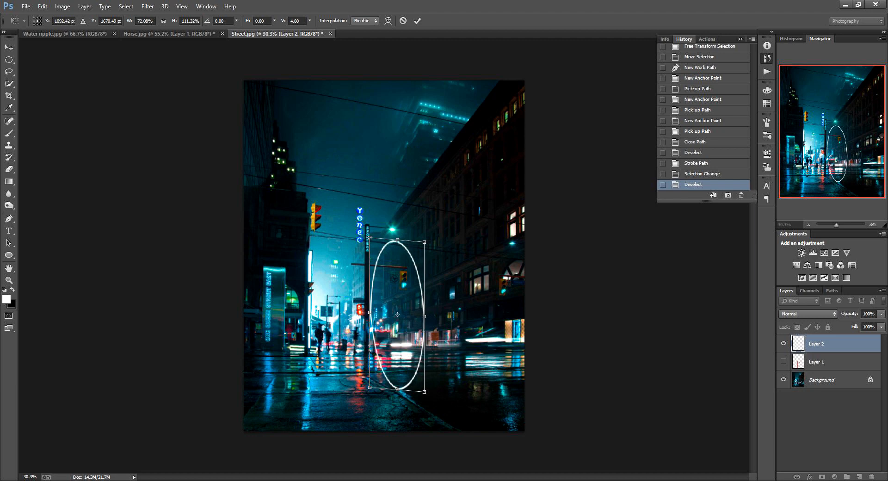
pyautogui.moveTo(369, 312); pyautogui.dragTo(366, 311)
pyautogui.moveTo(424, 316); pyautogui.dragTo(418, 315)
pyautogui.moveTo(366, 311); pyautogui.dragTo(370, 310)
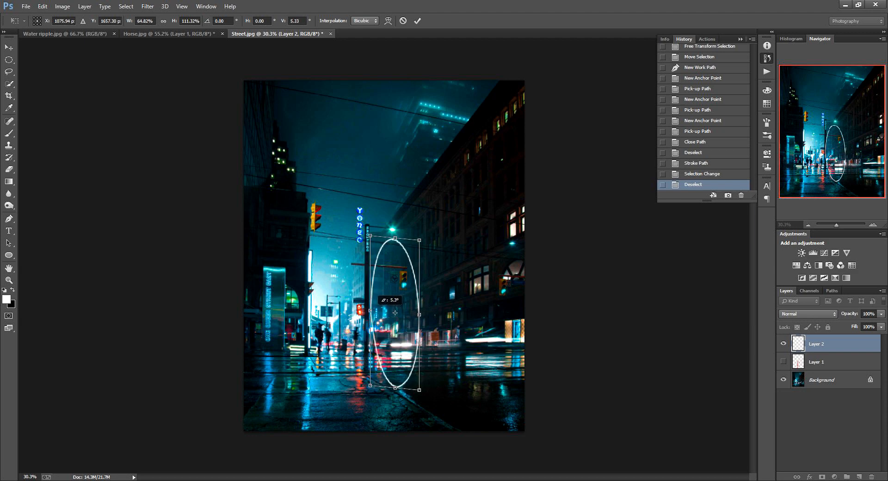
pyautogui.press('Return')
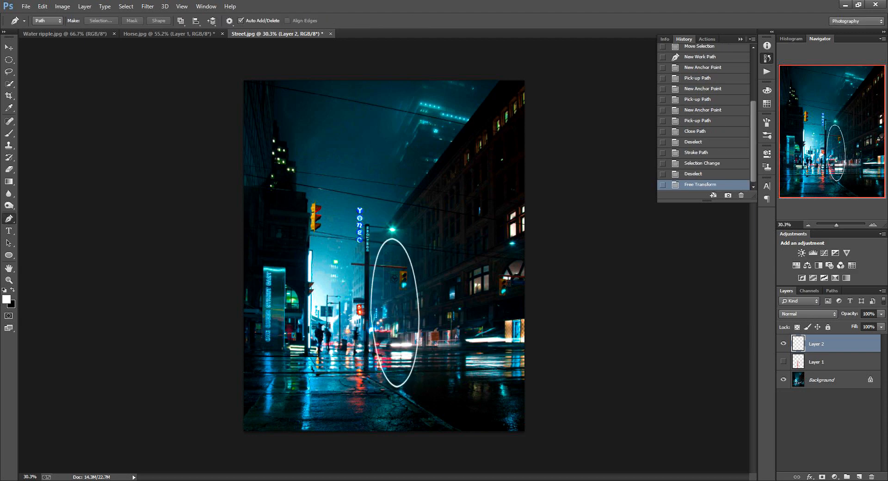
# - Duplicate the Layer 2 ring, scale both rings together to about 105%, and move them slightly right, away from the signpost
pyautogui.hotkey('ctrl', 'j')
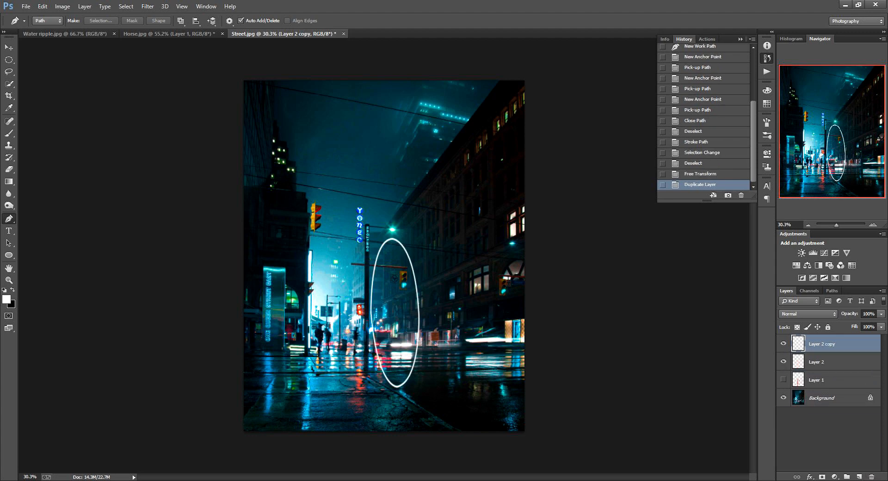
pyautogui.keyDown('ctrl'); pyautogui.click(816, 361); pyautogui.keyUp('ctrl')
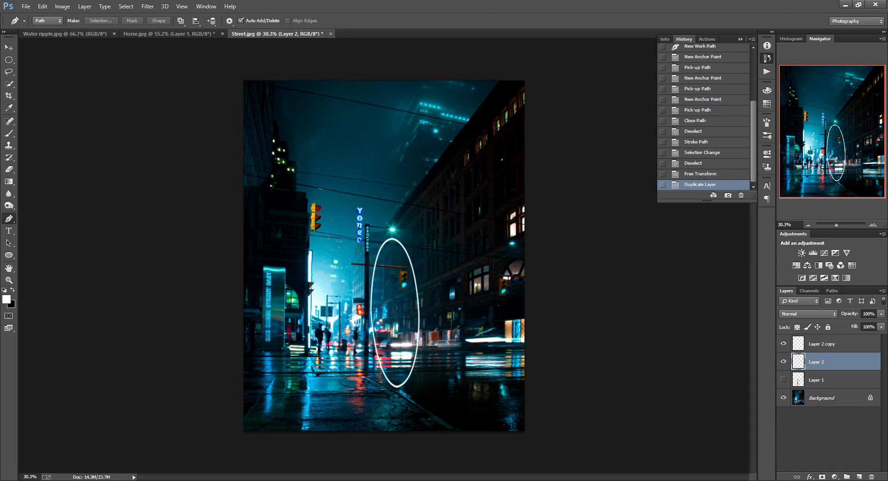
pyautogui.hotkey('ctrl', 't')
pyautogui.moveTo(419, 388); pyautogui.dragTo(420, 391)
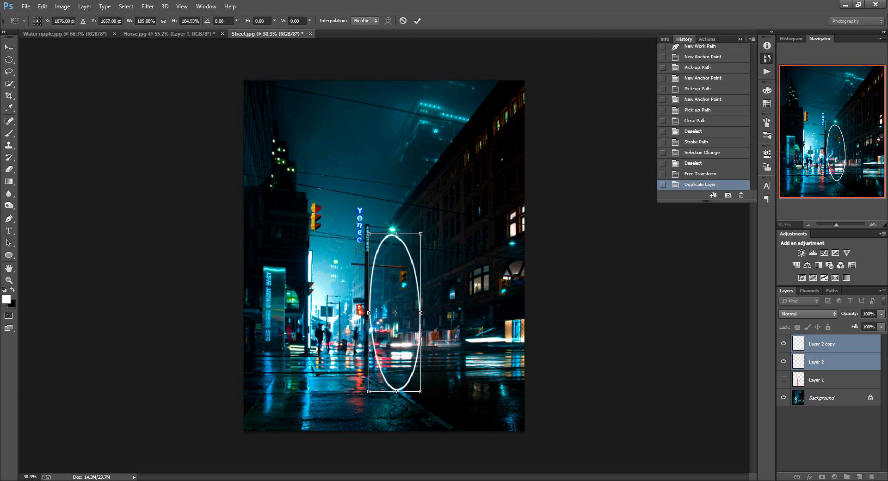
pyautogui.moveTo(396, 355); pyautogui.dragTo(407, 352)
pyautogui.press('Return')
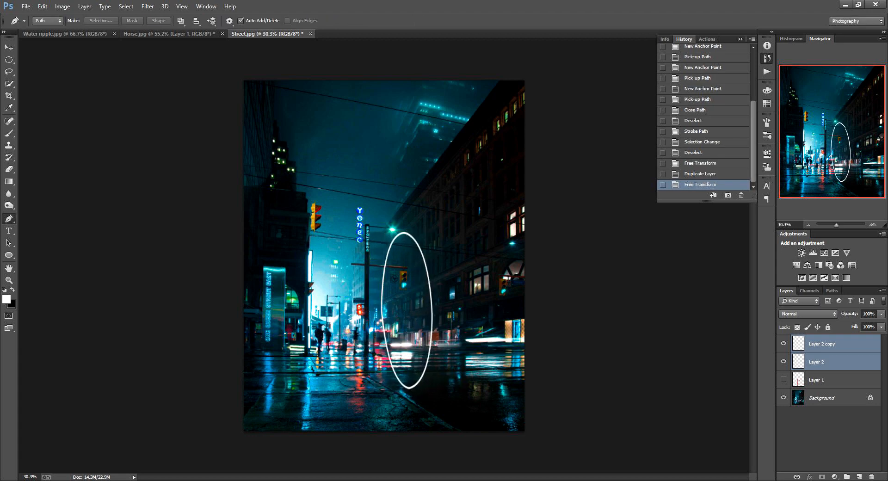
# - Free-transform the Layer 2 copy ring to about 108% width and 94% height, with a vertical skew of about 0.9°
pyautogui.click(822, 344)
pyautogui.hotkey('ctrl', 't')
pyautogui.moveTo(432, 389); pyautogui.dragTo(431, 384)
pyautogui.moveTo(431, 311); pyautogui.dragTo(438, 311)
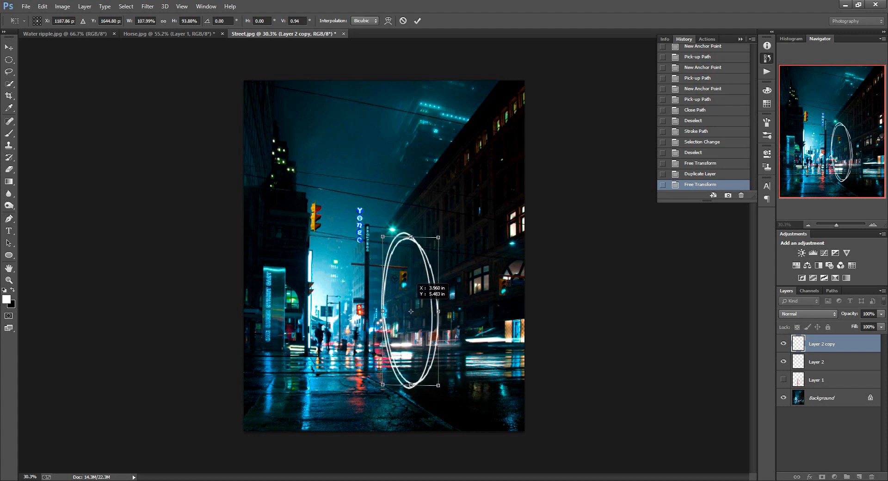
pyautogui.press('Return')
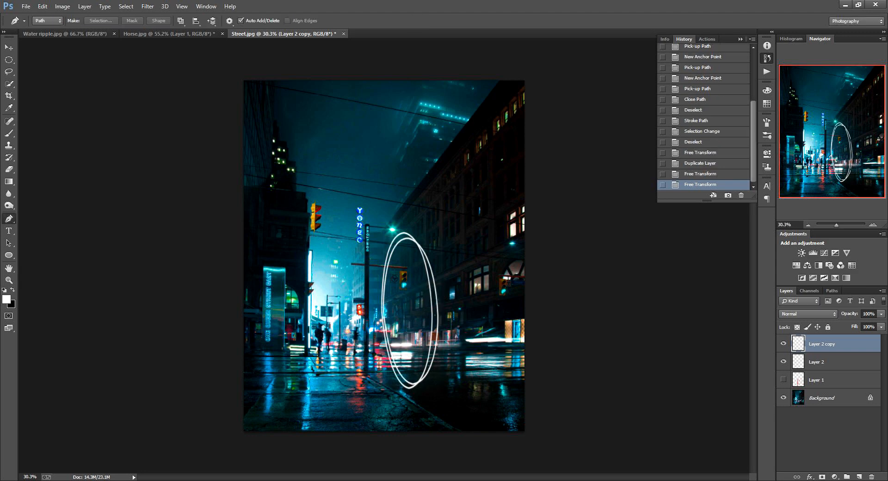
# - Duplicate the Layer 2 copy ring and free-transform the duplicate to about 95% width with a vertical skew of about 3.5°
pyautogui.moveTo(836, 343); pyautogui.dragTo(859, 476)
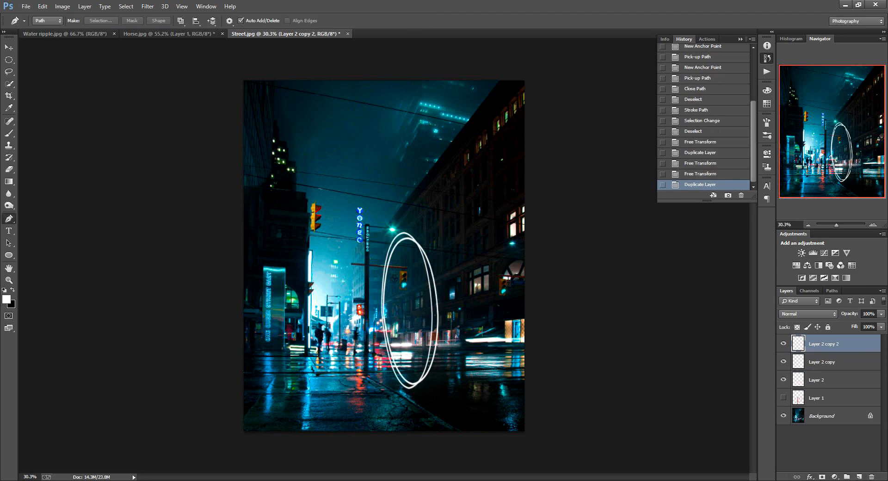
pyautogui.hotkey('ctrl', 't')
pyautogui.moveTo(383, 311); pyautogui.dragTo(375, 310)
pyautogui.moveTo(438, 311); pyautogui.dragTo(429, 312)
pyautogui.press('Return')
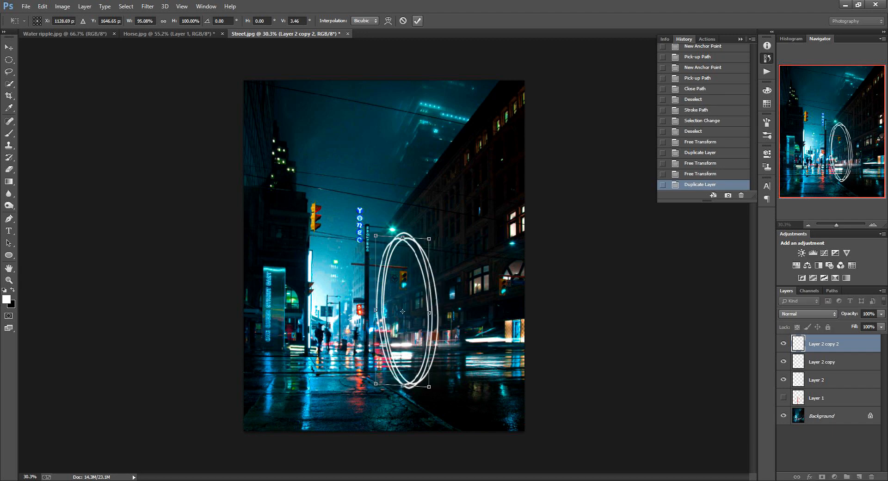
# - Duplicate the Layer 2 copy 2 ring and enlarge the duplicate slightly about its centre
pyautogui.press('p')
pyautogui.moveTo(832, 344); pyautogui.dragTo(858, 476)
pyautogui.hotkey('ctrl', 't')
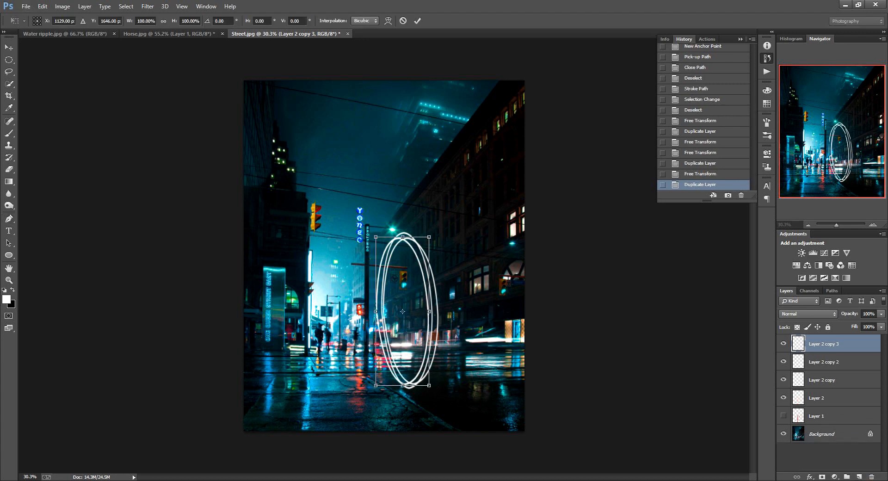
pyautogui.moveTo(428, 237); pyautogui.dragTo(432, 232)
pyautogui.press('Return')
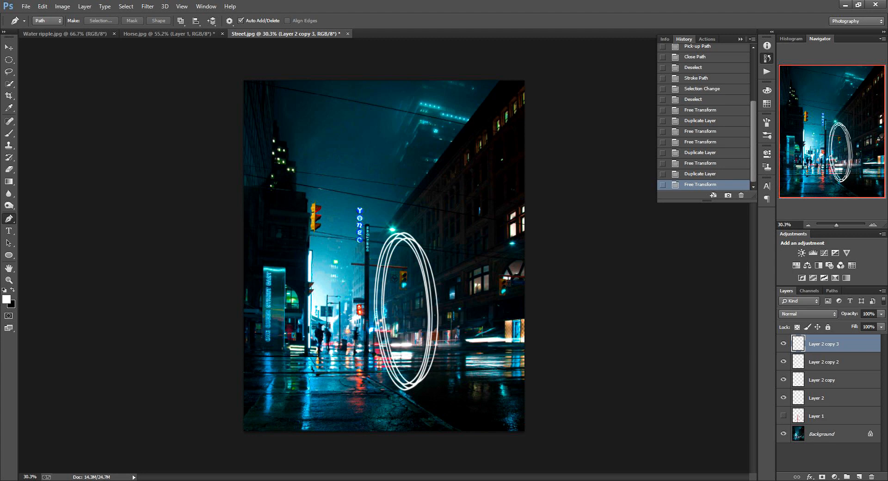
# - Nudge the Layer 2 copy 3 ring slightly right and up so it interweaves with the other rings
pyautogui.press('v')
pyautogui.press('Right')
pyautogui.press('Right')
pyautogui.press('Right')
pyautogui.press('Right')
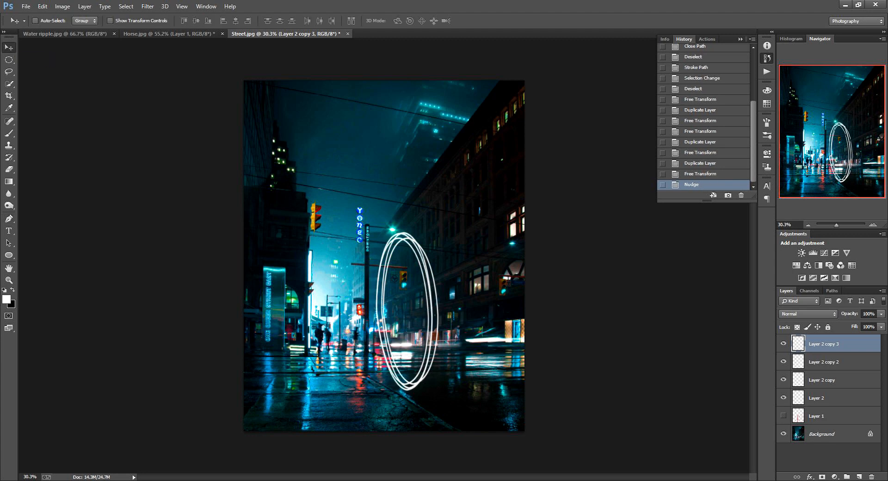
pyautogui.press('Left')
pyautogui.press('Left')
pyautogui.press('Up')
pyautogui.press('Up')
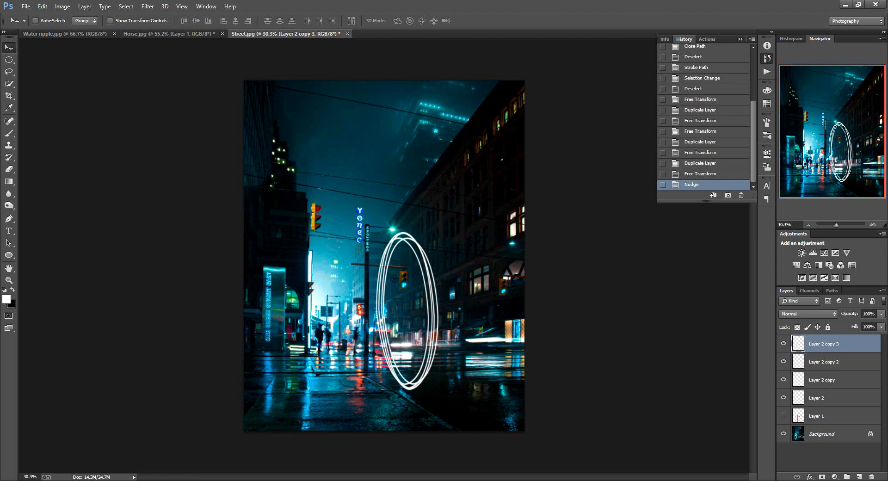
# - Duplicate the Layer 2 copy 3 ring and free-transform the duplicate to about 100.7% width, shifted toward the signpost
pyautogui.hotkey('ctrl', 'j')
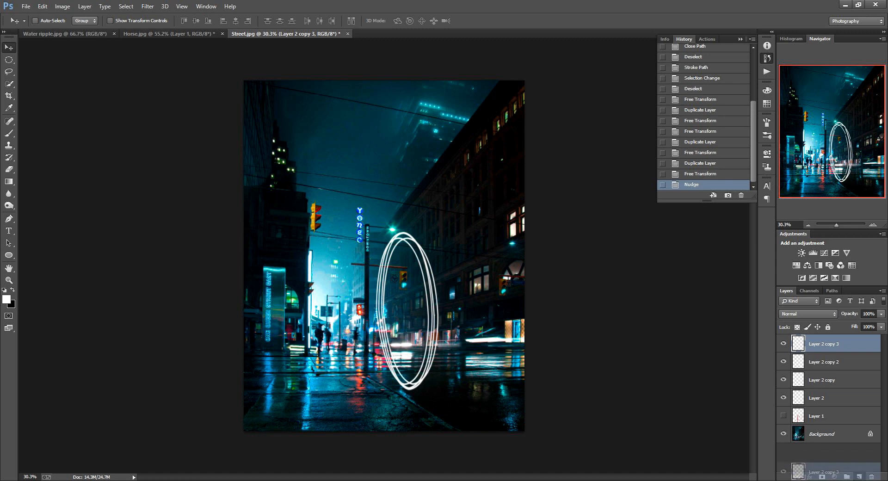
pyautogui.hotkey('ctrl', 't')
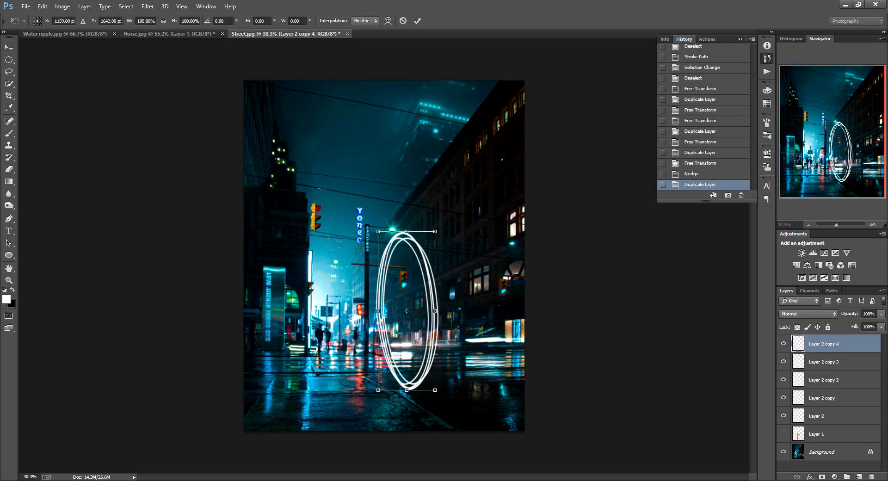
pyautogui.moveTo(435, 231); pyautogui.dragTo(443, 231)
pyautogui.moveTo(378, 312); pyautogui.dragTo(387, 311)
pyautogui.moveTo(444, 310); pyautogui.dragTo(371, 310)
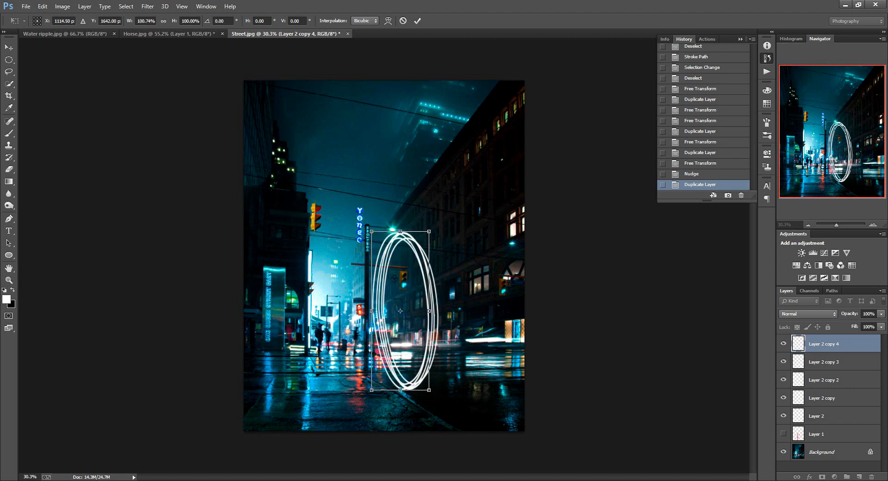
pyautogui.press('Return')
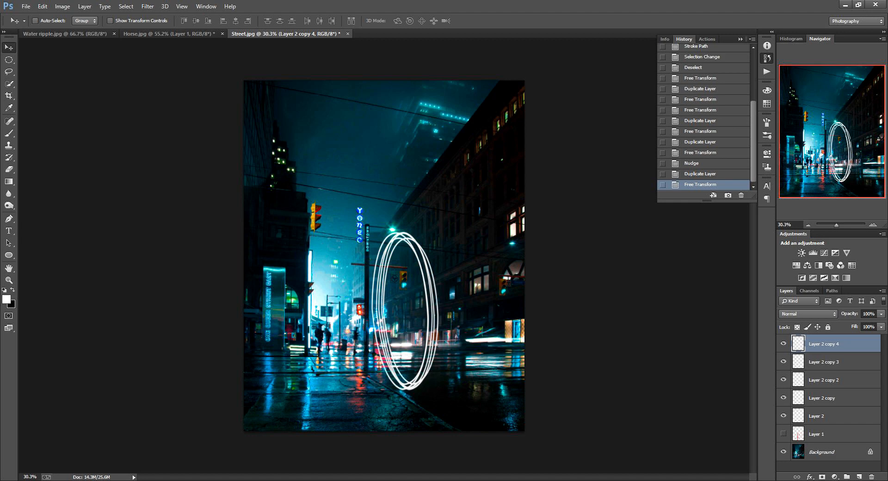
# - Free-transform the Layer 2 copy 4 ring again, bringing its signpost side inward closer to the other rings
pyautogui.hotkey('ctrl', 't')
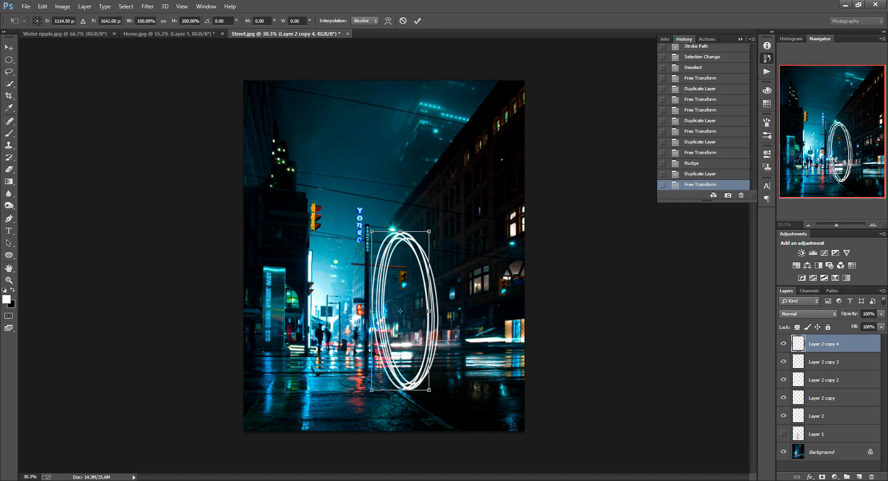
pyautogui.moveTo(372, 310); pyautogui.dragTo(388, 311)
pyautogui.press('Return')
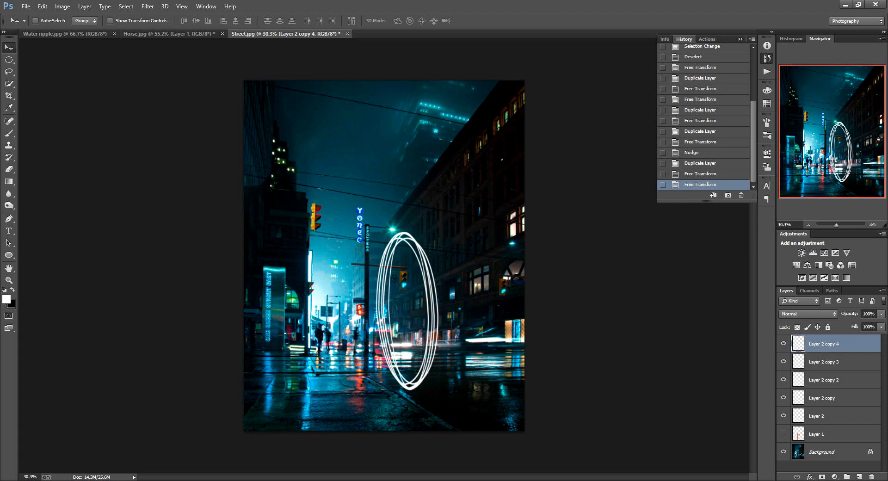
# - Add a bright blue Outer Glow to Layer 2 with 18% spread and 43 px size
pyautogui.click(817, 416)
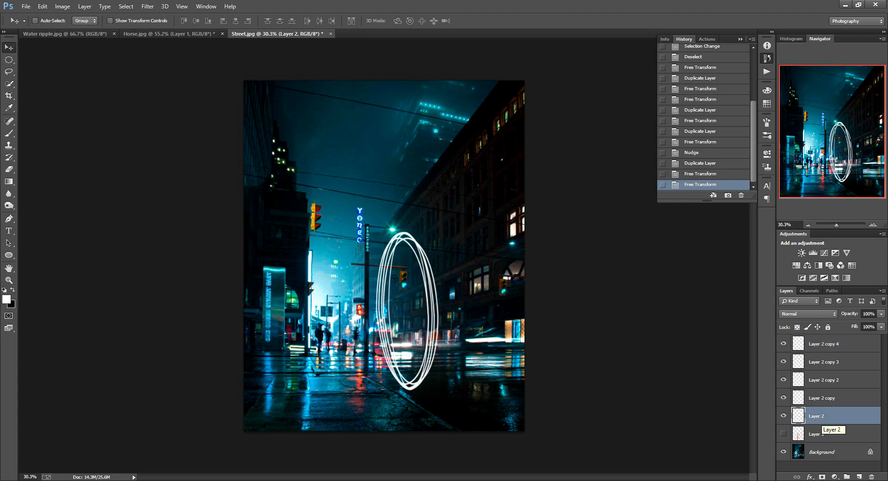
pyautogui.rightClick(818, 419)
pyautogui.click(786, 39)
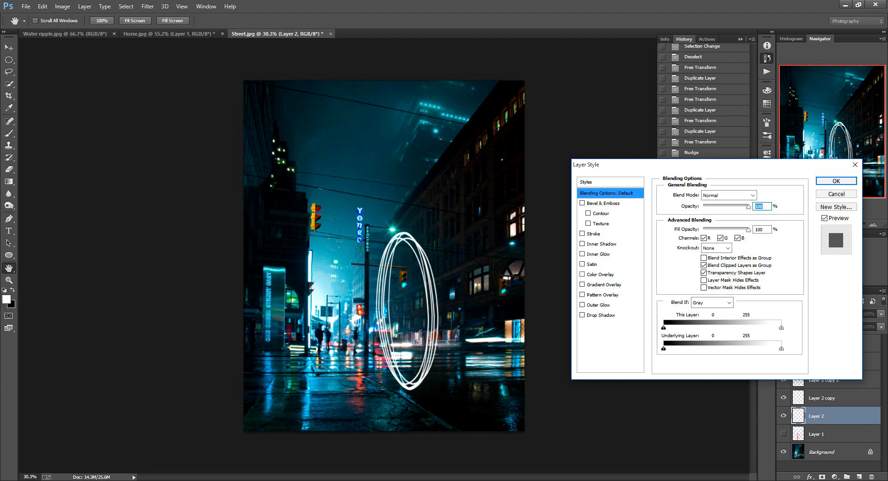
pyautogui.click(582, 304)
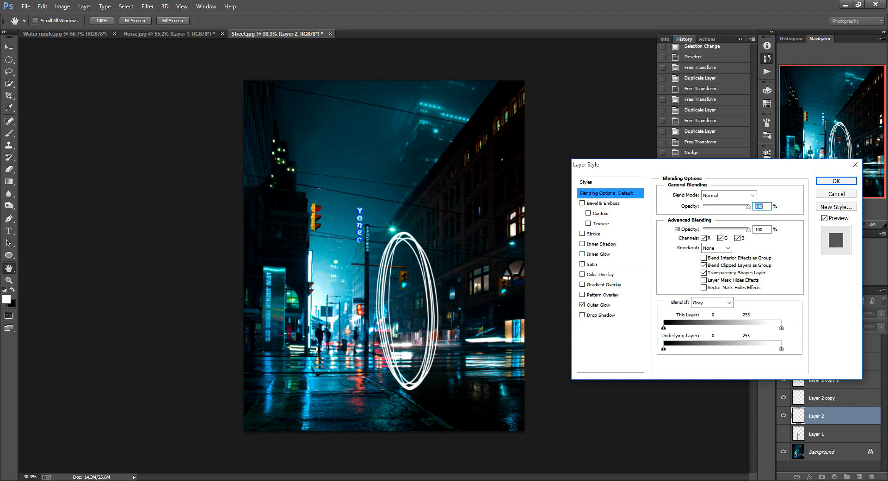
pyautogui.click(598, 305)
pyautogui.click(683, 227)
pyautogui.click(760, 368)
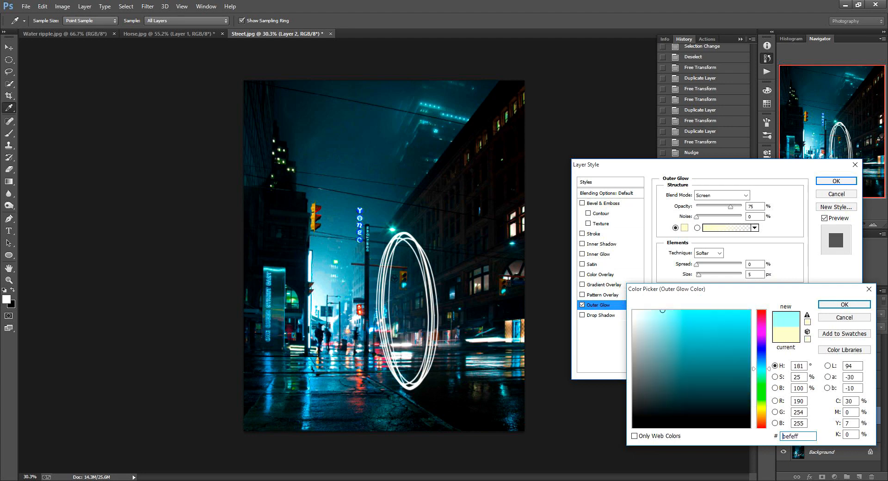
pyautogui.moveTo(761, 369); pyautogui.dragTo(761, 366)
pyautogui.moveTo(721, 310); pyautogui.dragTo(735, 310)
pyautogui.click(844, 305)
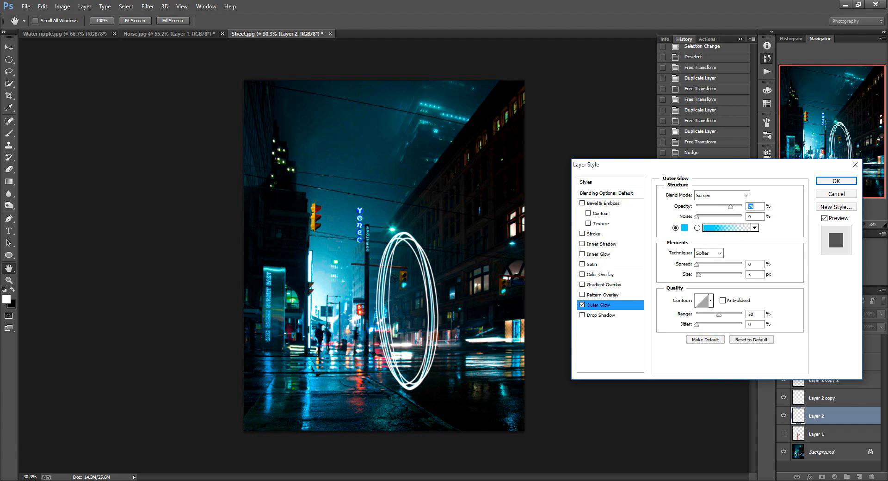
pyautogui.moveTo(697, 264)
pyautogui.mouseDown()
pyautogui.moveTo(707, 264)
pyautogui.moveTo(706, 274)
pyautogui.mouseUp()
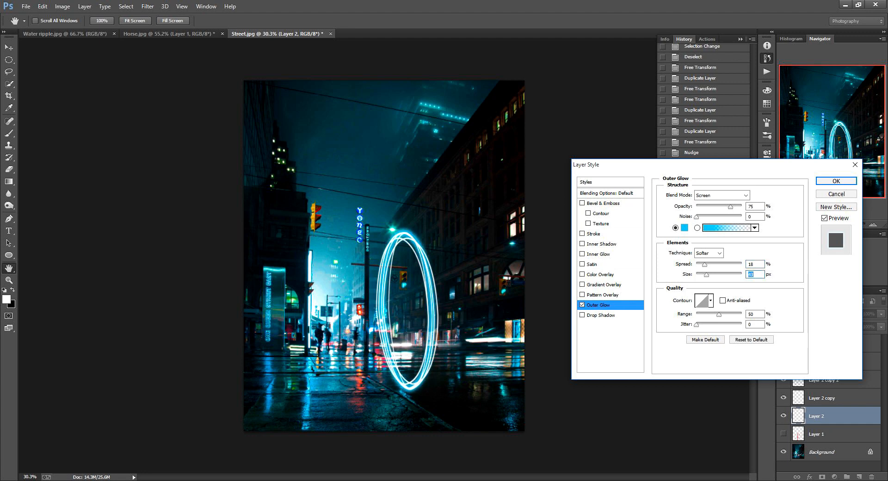
# - Try the outer glow's blend modes from Multiply through Linear Dodge (Add) to Lighter Color
pyautogui.click(721, 195)
pyautogui.click(708, 235)
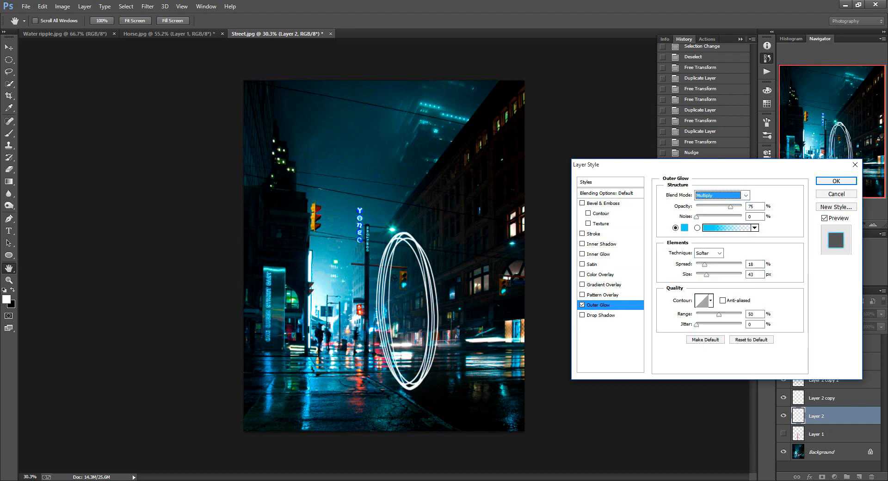
pyautogui.press('Down')
pyautogui.press('Down')
pyautogui.press('Down')
pyautogui.press('Down')
pyautogui.press('Down')
pyautogui.press('Down')
pyautogui.press('Down')
pyautogui.press('Down')
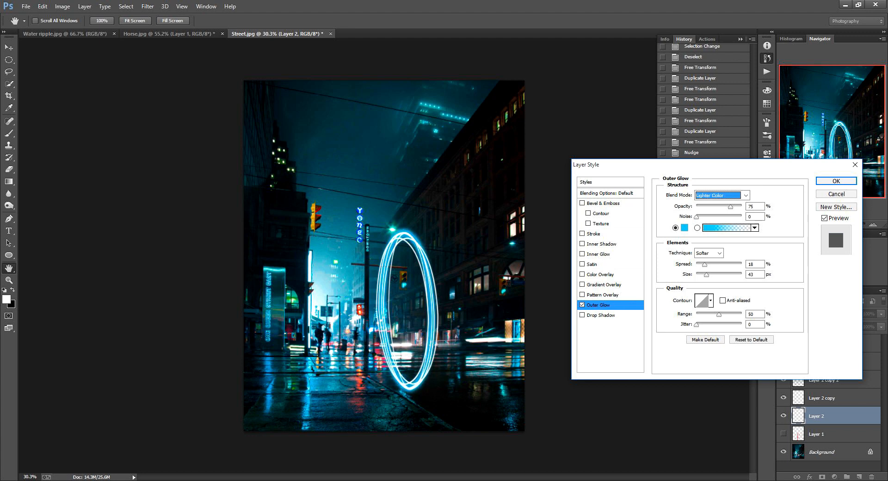
pyautogui.press('Up')
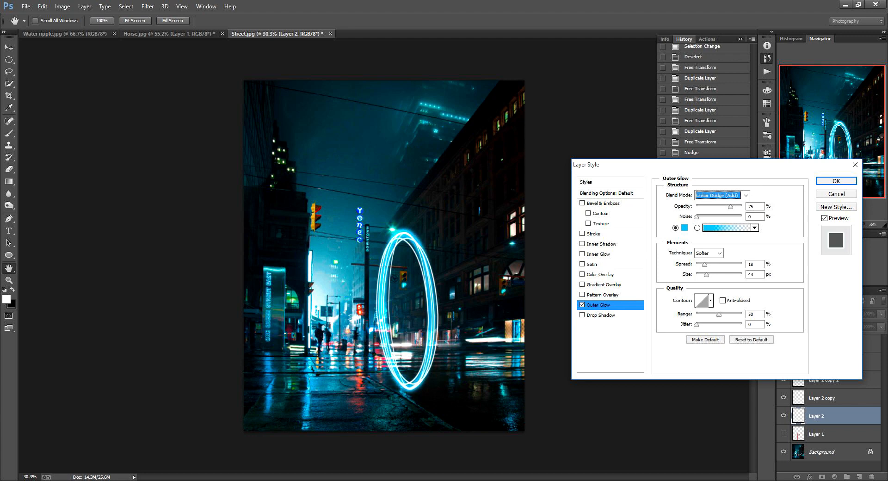
pyautogui.press('Down')
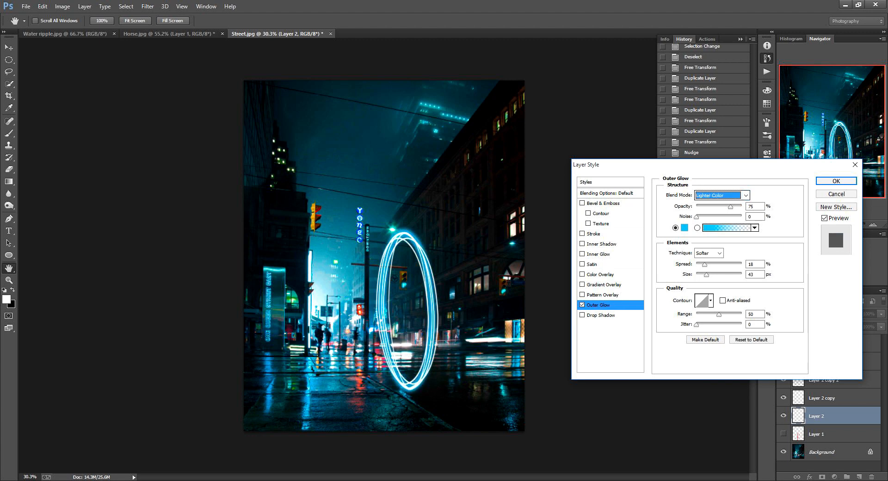
# - Try the Vivid Light and Linear Light blend modes on the outer glow
pyautogui.click(722, 195)
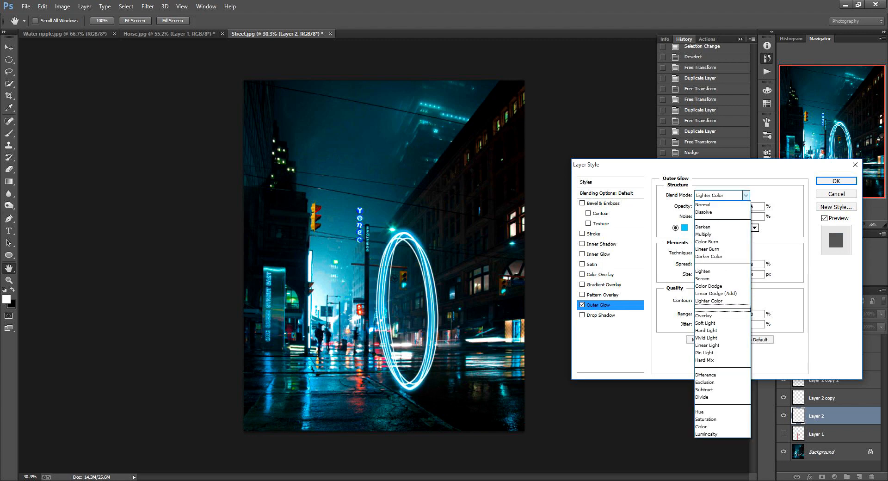
pyautogui.click(712, 338)
pyautogui.click(754, 227)
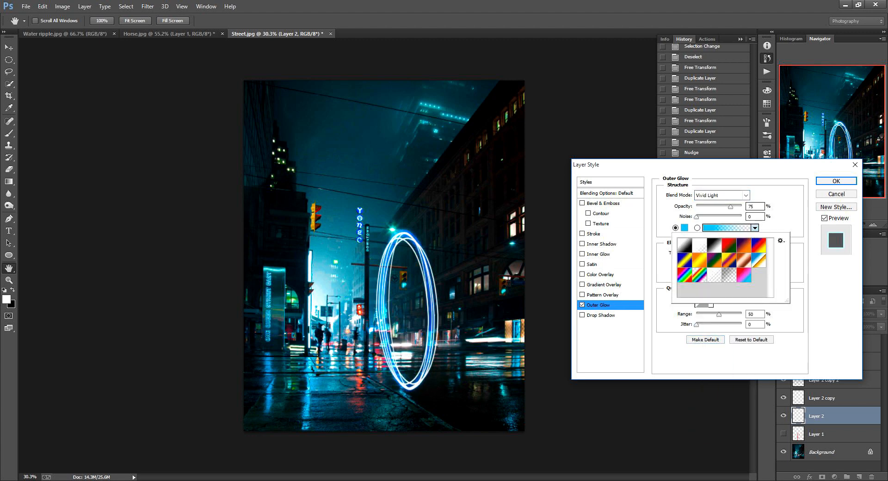
pyautogui.click(722, 195)
pyautogui.click(707, 345)
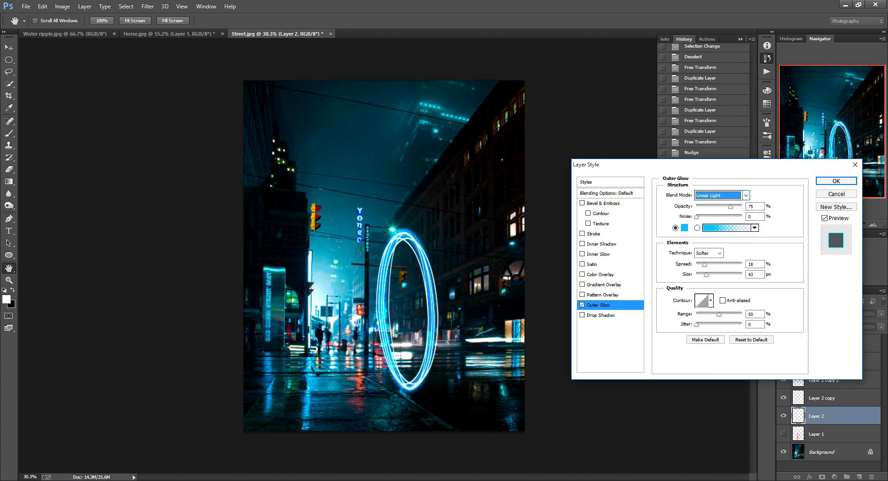
# - Set the outer glow's blend mode to Lighter Color, fine-tune its spread and size, and apply the layer style
pyautogui.click(722, 195)
pyautogui.click(703, 271)
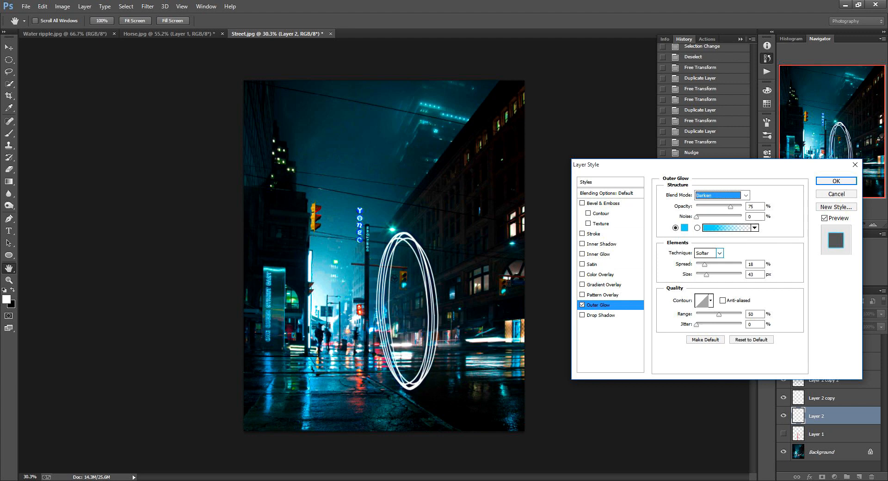
pyautogui.press('Down')
pyautogui.press('Down')
pyautogui.press('Down')
pyautogui.press('Down')
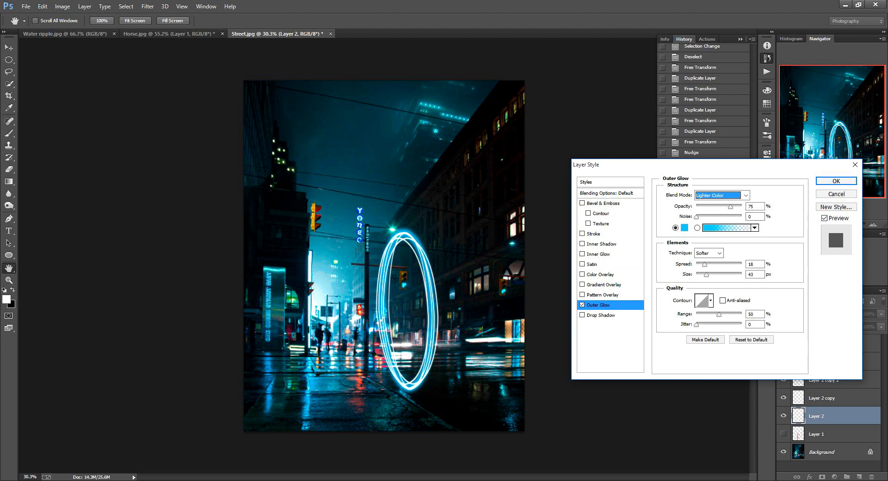
pyautogui.moveTo(704, 264); pyautogui.dragTo(705, 274)
pyautogui.press('Return')
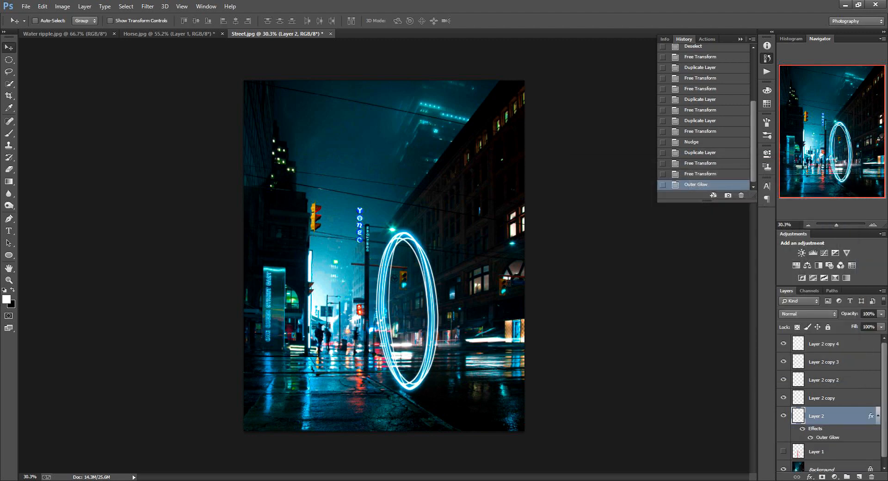
# - Move the Outer Glow effect from Layer 2 to Layer 2 copy 2
pyautogui.moveTo(832, 414); pyautogui.dragTo(827, 363)
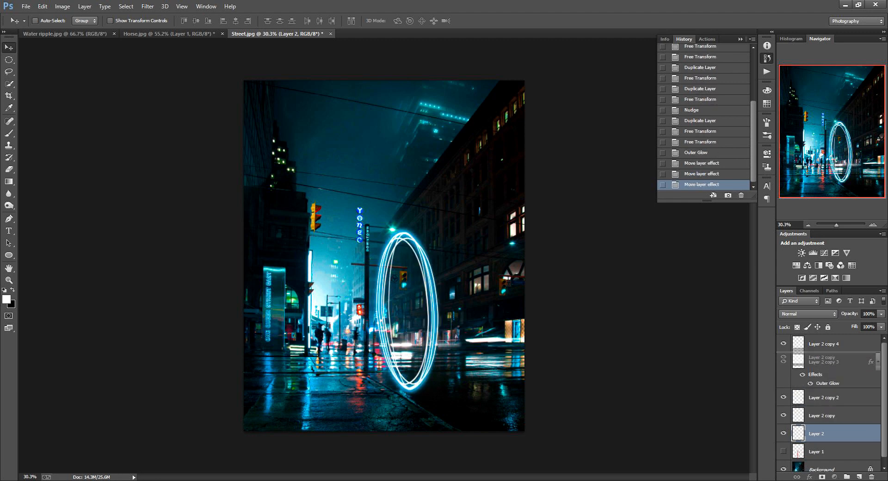
pyautogui.keyDown('shift'); pyautogui.click(821, 415); pyautogui.keyUp('shift')
pyautogui.hotkey('ctrl', 'z')
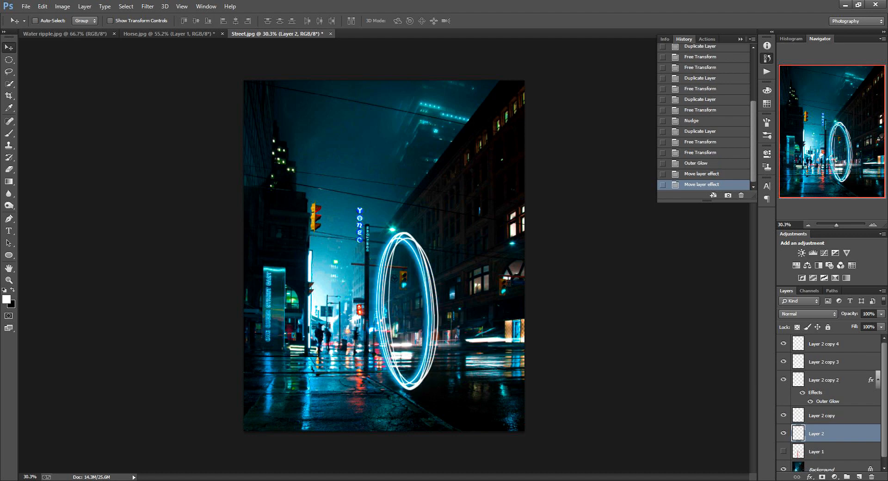
pyautogui.click(822, 415)
pyautogui.scroll(-1, 829, 402)
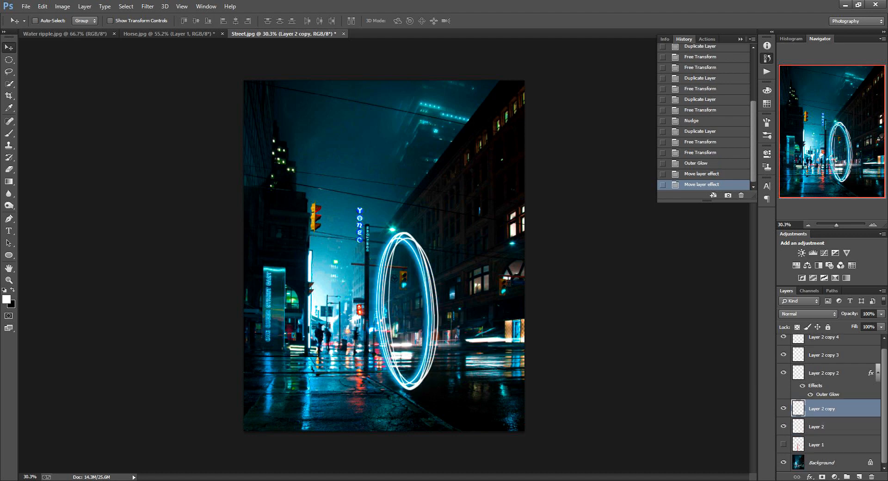
# - Duplicate the Outer Glow from Layer 2 copy 2 onto Layer 2, Layer 2 copy, Layer 2 copy 3 and Layer 2 copy 4
pyautogui.moveTo(823, 394); pyautogui.dragTo(821, 347)
pyautogui.scroll(-2, 830, 402)
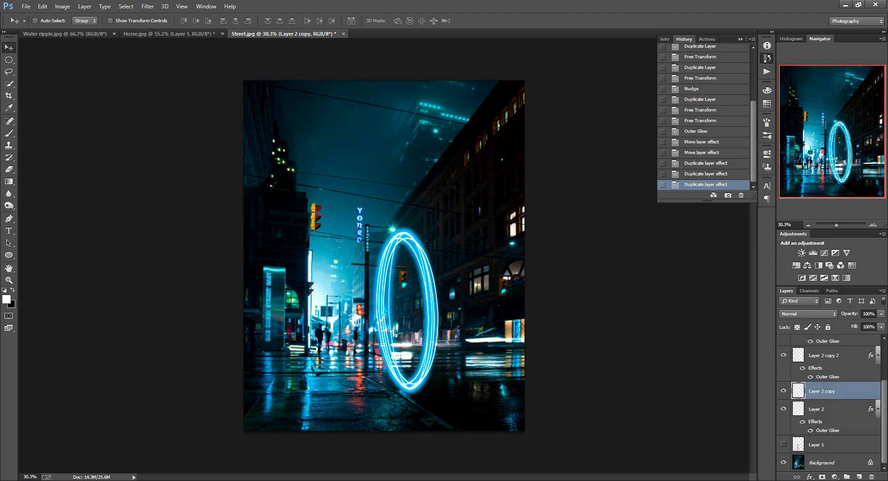
pyautogui.scroll(2, 829, 403)
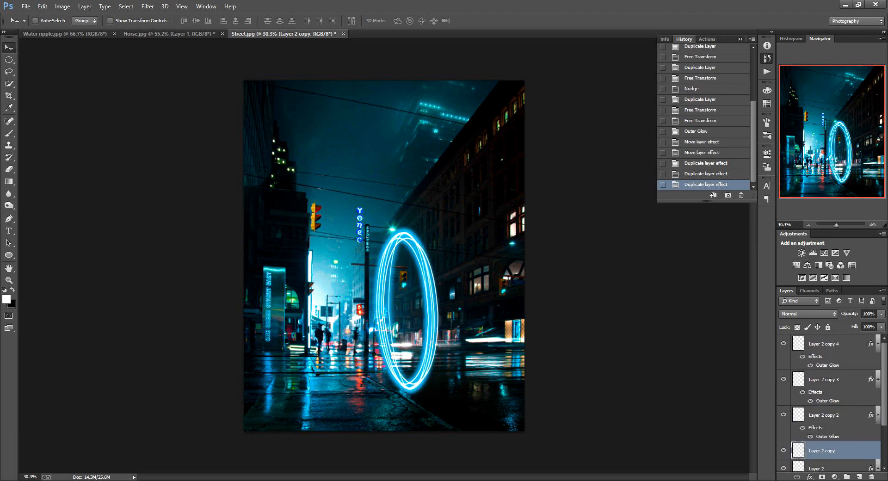
pyautogui.scroll(-1, 829, 403)
pyautogui.keyDown('alt'); pyautogui.moveTo(827, 445); pyautogui.dragTo(828, 415); pyautogui.keyUp('alt')
pyautogui.scroll(1, 830, 402)
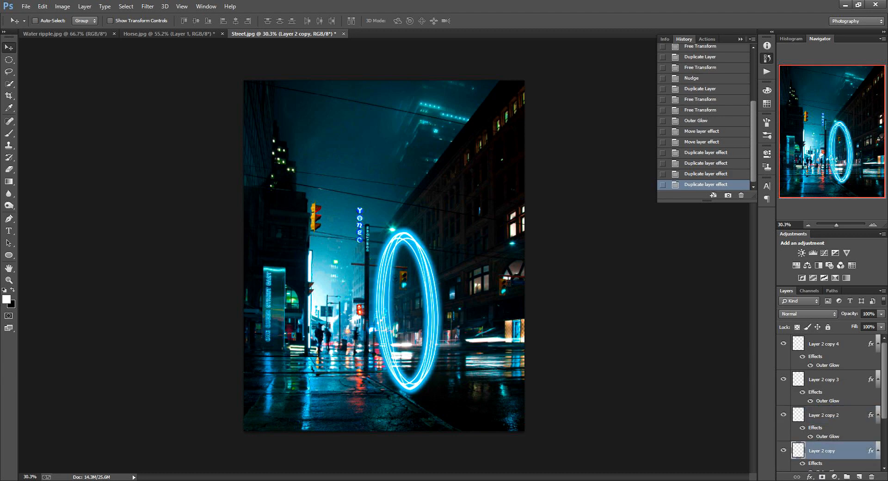
# - Group the five glowing ring layers, from Layer 2 copy 4 down to Layer 2
pyautogui.click(828, 344)
pyautogui.scroll(-2, 830, 402)
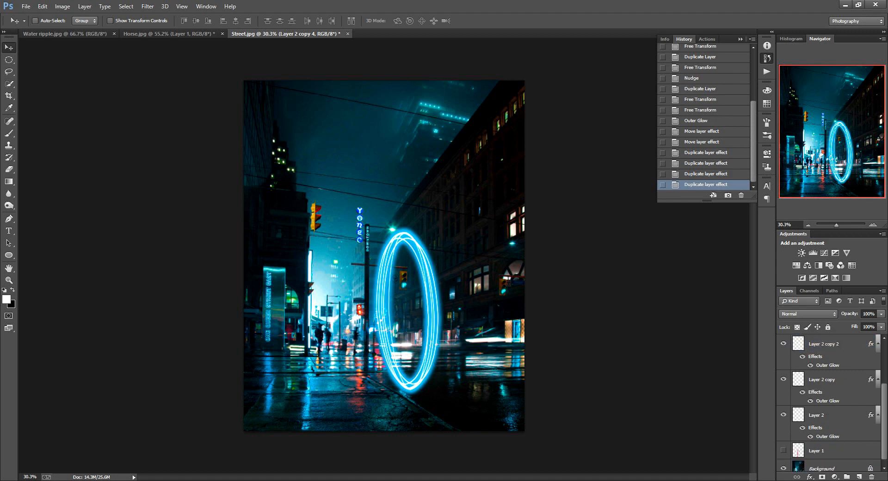
pyautogui.keyDown('shift'); pyautogui.click(827, 415); pyautogui.keyUp('shift')
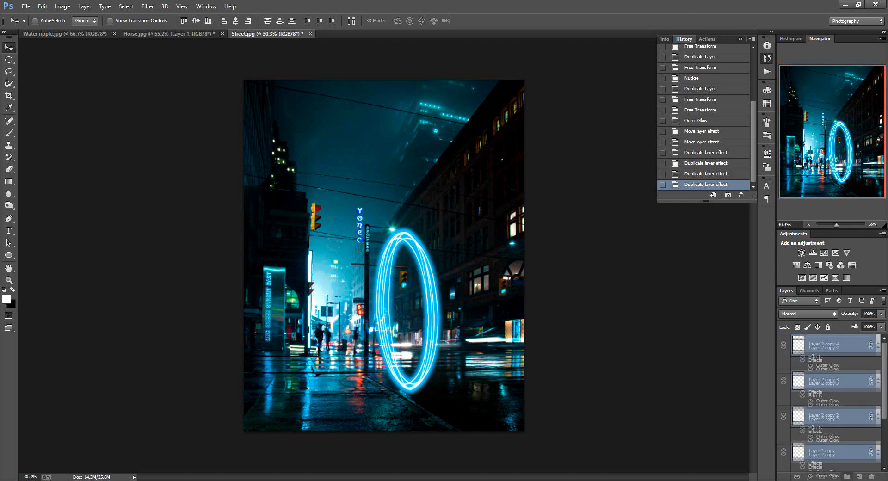
pyautogui.hotkey('ctrl', 'g')
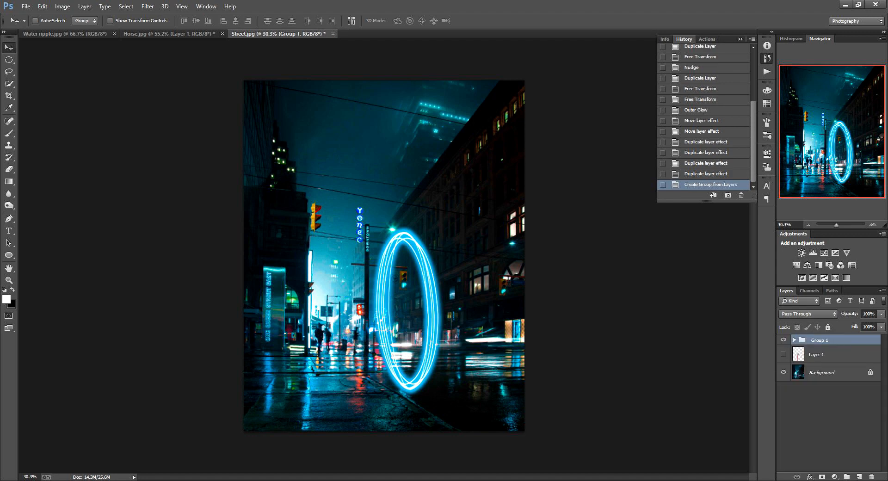
# - Add a new empty layer inside Group 1, directly above Layer 2 copy 4
pyautogui.click(793, 340)
pyautogui.click(831, 354)
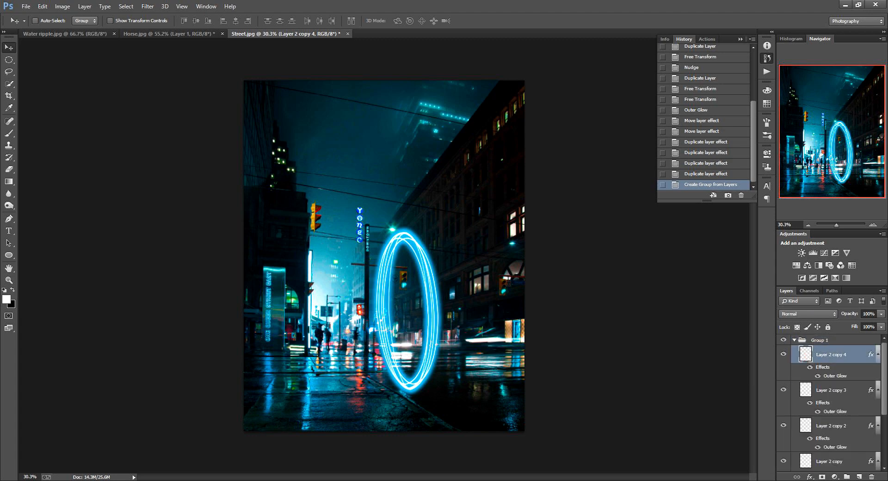
pyautogui.click(858, 476)
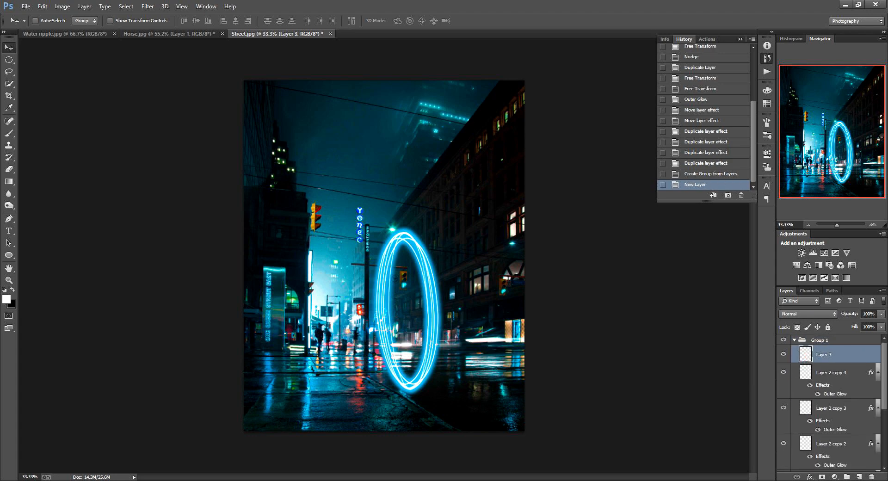
# - Switch to the Brush tool and pick the soft 3 px preset after trying the 4 px and 1 px ones
pyautogui.scroll(7, 435, 268)
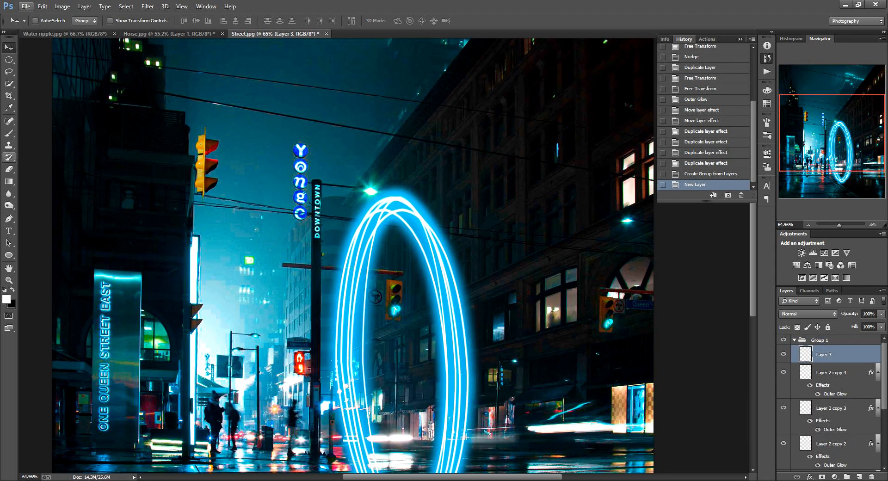
pyautogui.click(9, 133)
pyautogui.rightClick(370, 138)
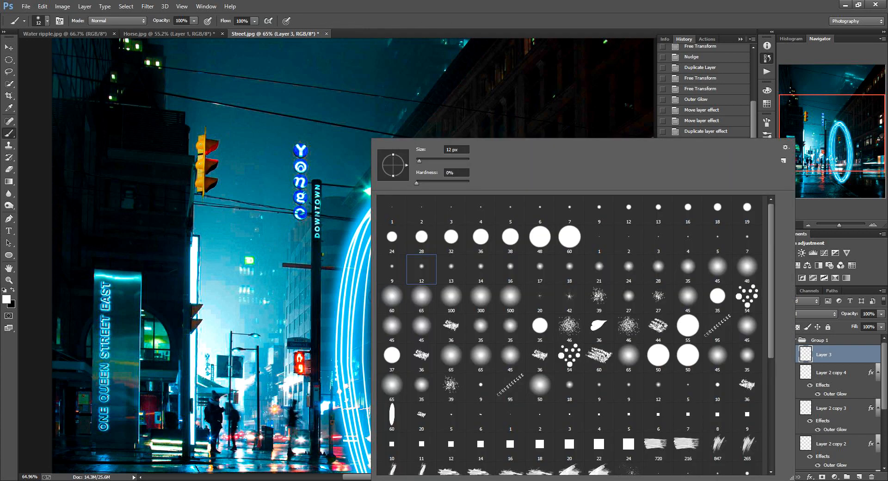
pyautogui.doubleClick(687, 240)
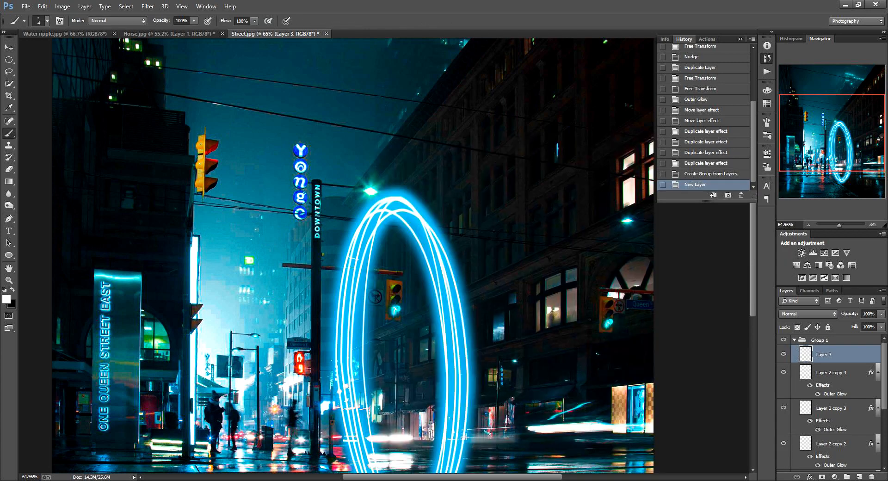
pyautogui.rightClick(370, 138)
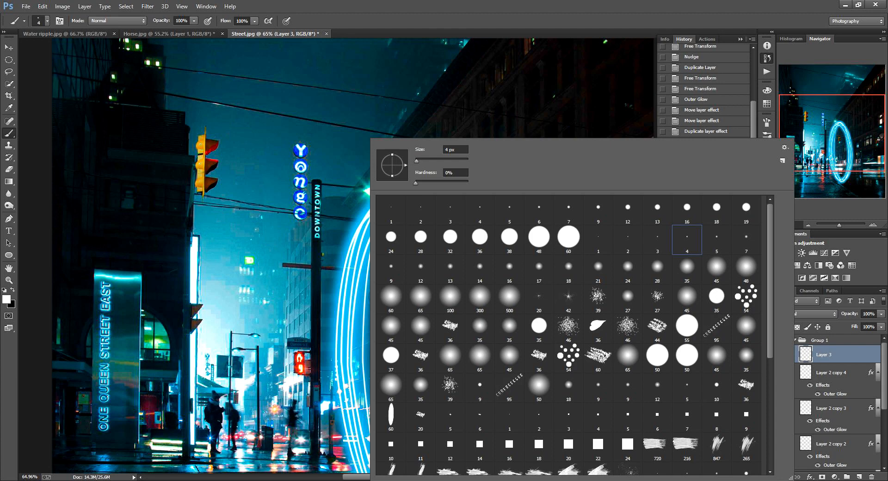
pyautogui.doubleClick(597, 240)
pyautogui.rightClick(379, 138)
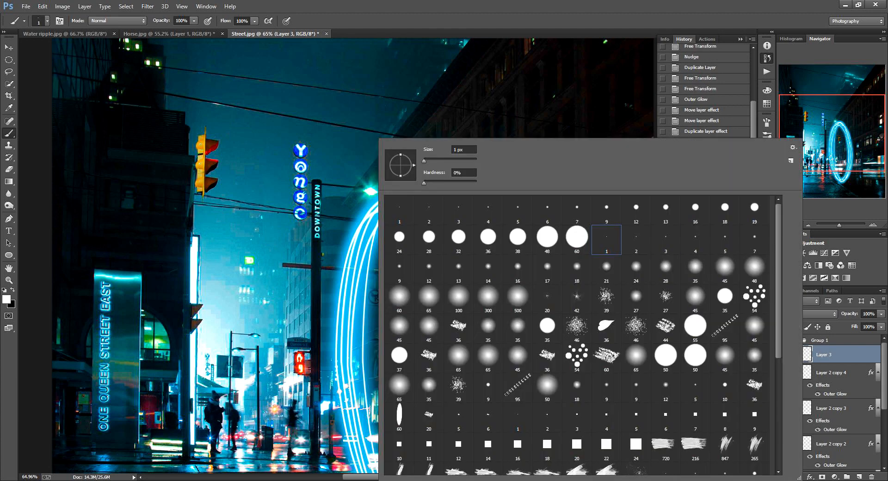
pyautogui.doubleClick(665, 240)
# - Try short 3 px white strokes across the rings on the portal's right side, and undo the last stroke
pyautogui.scroll(-2, 402, 236)
pyautogui.moveTo(453, 401); pyautogui.dragTo(455, 360)
pyautogui.moveTo(439, 227); pyautogui.dragTo(435, 242)
pyautogui.hotkey('ctrl', 'z')
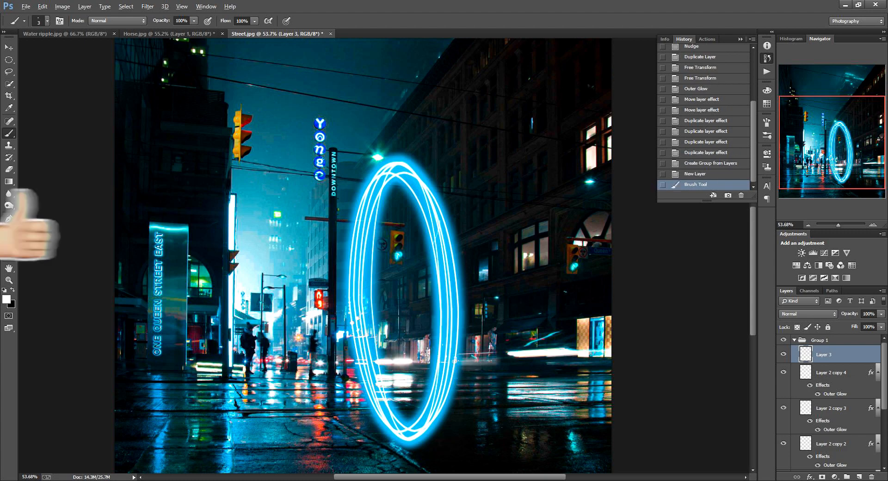
# - Paint short white strands between the rings all around the portal on Layer 3 with the soft 5 px brush
pyautogui.rightClick(434, 139)
pyautogui.doubleClick(779, 239)
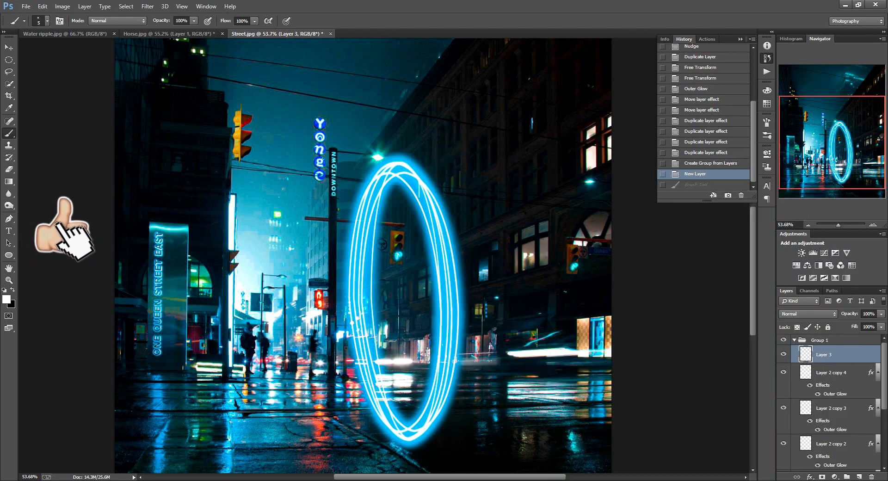
pyautogui.moveTo(441, 223)
pyautogui.mouseDown()
pyautogui.moveTo(435, 255)
pyautogui.moveTo(455, 305)
pyautogui.moveTo(458, 344)
pyautogui.moveTo(447, 387)
pyautogui.mouseUp()
pyautogui.moveTo(445, 391); pyautogui.dragTo(407, 435)
pyautogui.moveTo(387, 183); pyautogui.dragTo(366, 244)
pyautogui.moveTo(370, 294); pyautogui.dragTo(353, 327)
pyautogui.moveTo(367, 373); pyautogui.dragTo(375, 401)
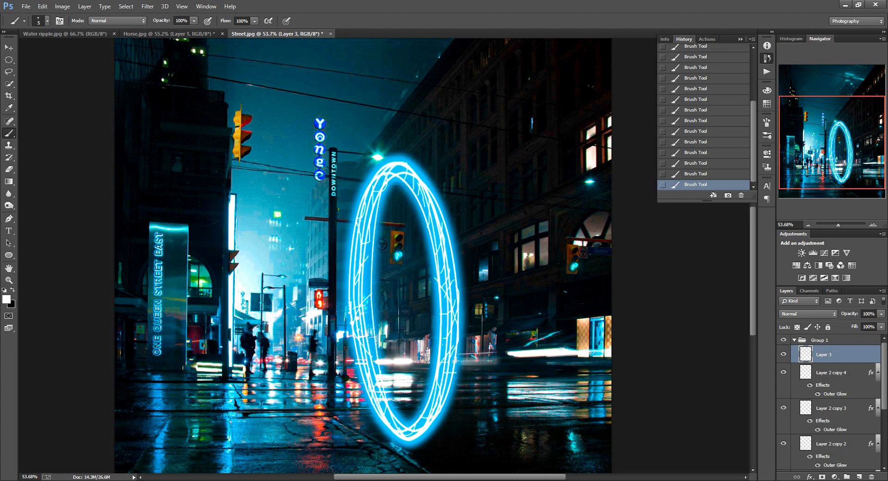
pyautogui.scroll(-5, 410, 320)
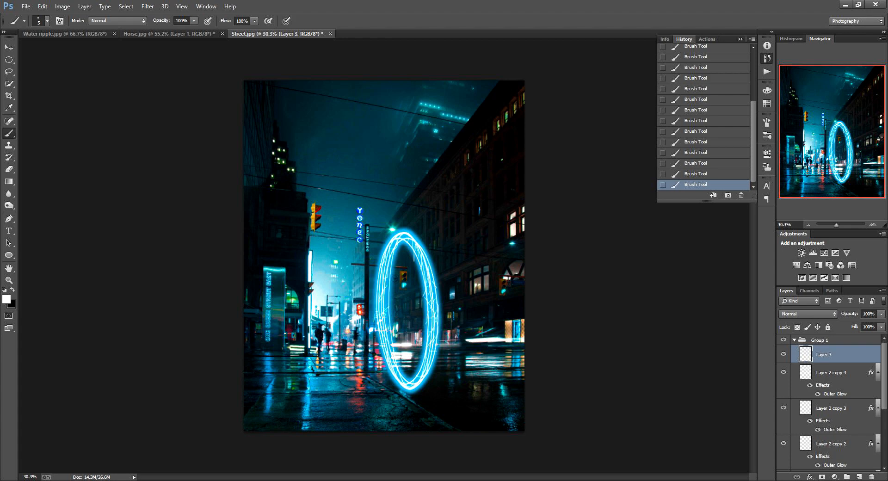
# - Free-transform the whole Group 1, widening and slightly skewing the portal beside the signpost, and apply the transformation
pyautogui.scroll(-4, 831, 402)
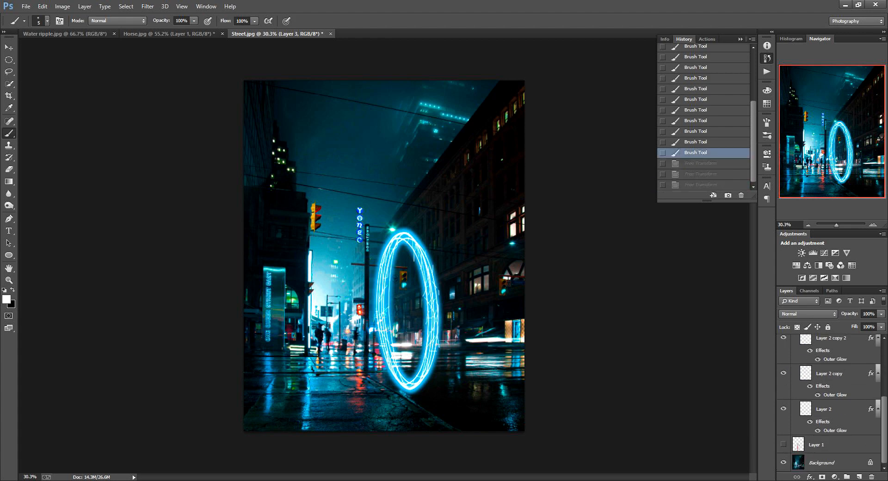
pyautogui.scroll(4, 831, 402)
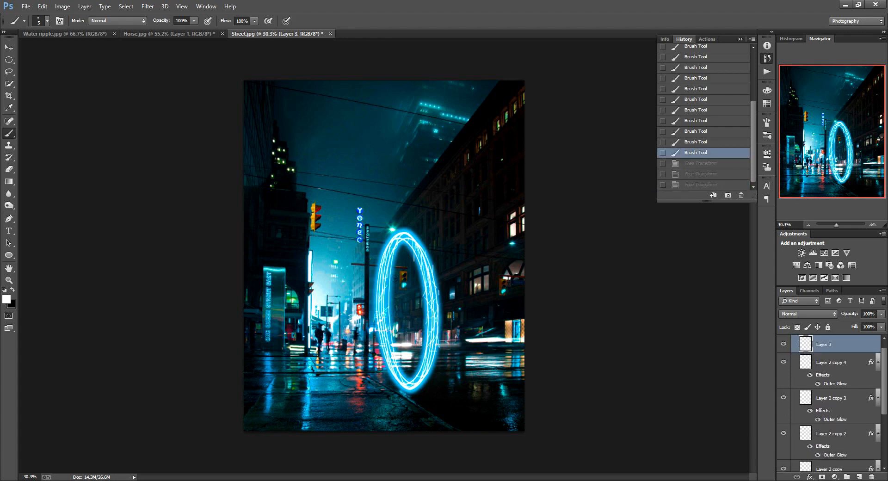
pyautogui.click(794, 340)
pyautogui.click(832, 354)
pyautogui.click(833, 340)
pyautogui.hotkey('ctrl', 't')
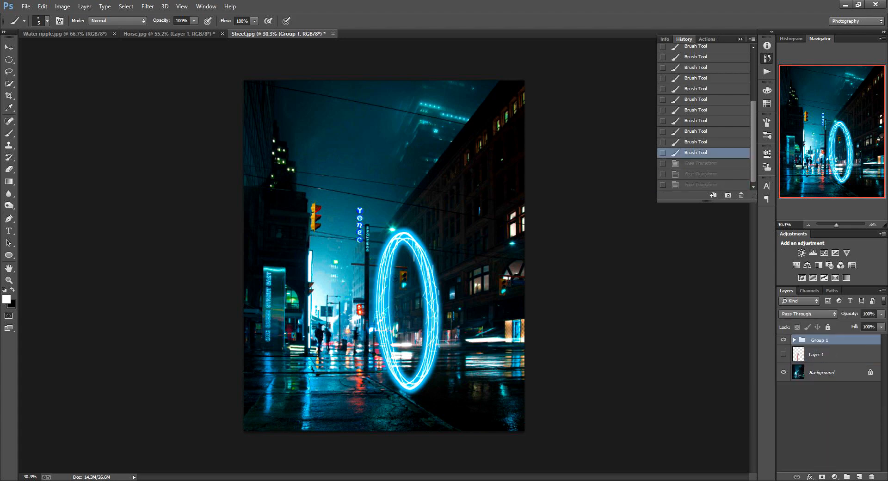
pyautogui.moveTo(439, 311); pyautogui.dragTo(449, 311)
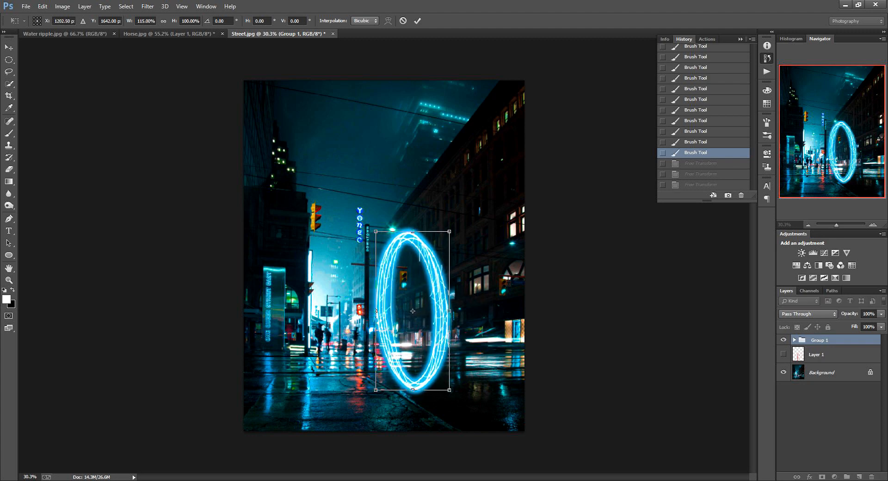
pyautogui.moveTo(375, 311)
pyautogui.mouseDown()
pyautogui.moveTo(367, 310)
pyautogui.moveTo(383, 311)
pyautogui.mouseUp()
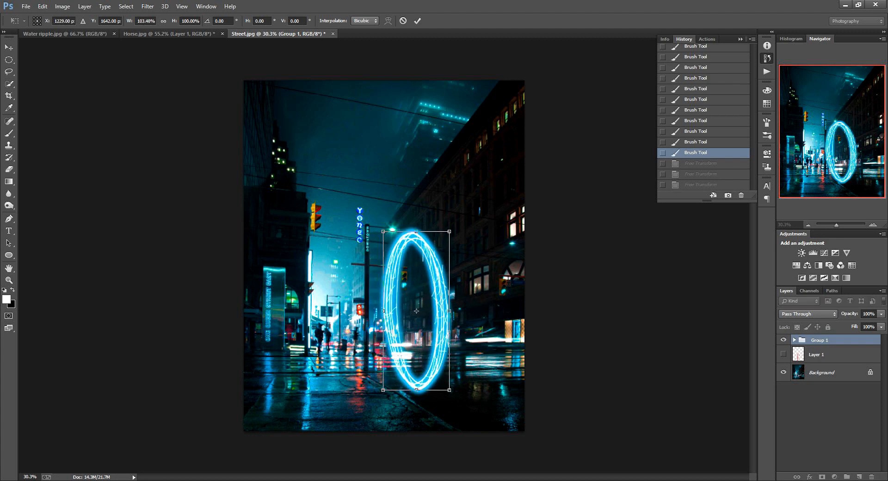
pyautogui.moveTo(449, 316); pyautogui.dragTo(371, 311)
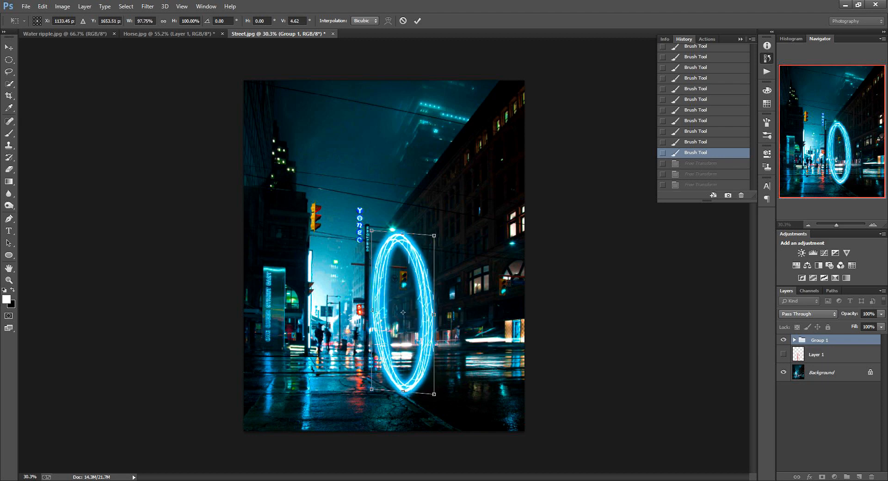
pyautogui.moveTo(434, 315); pyautogui.dragTo(455, 322)
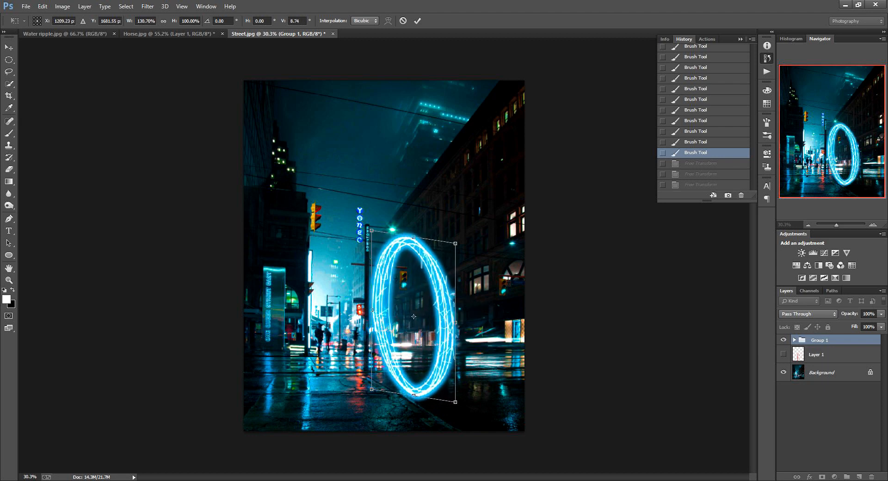
pyautogui.moveTo(372, 310); pyautogui.dragTo(373, 306)
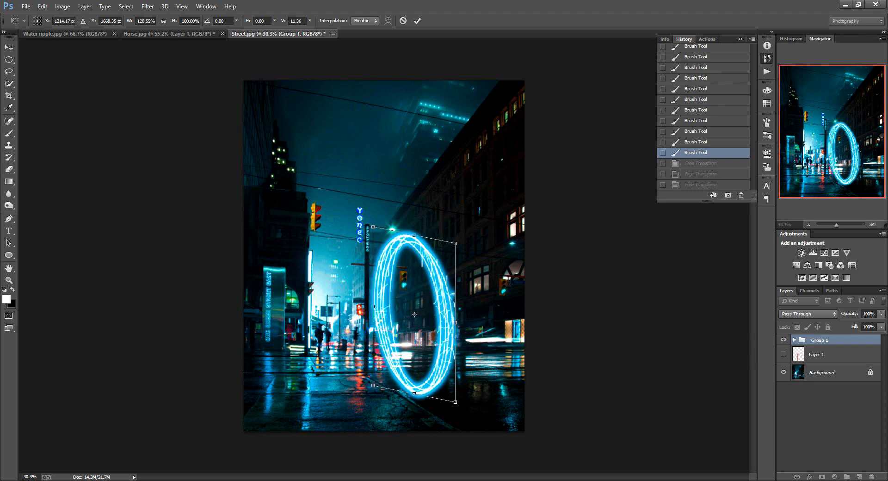
pyautogui.moveTo(456, 322); pyautogui.dragTo(454, 305)
pyautogui.click(417, 20)
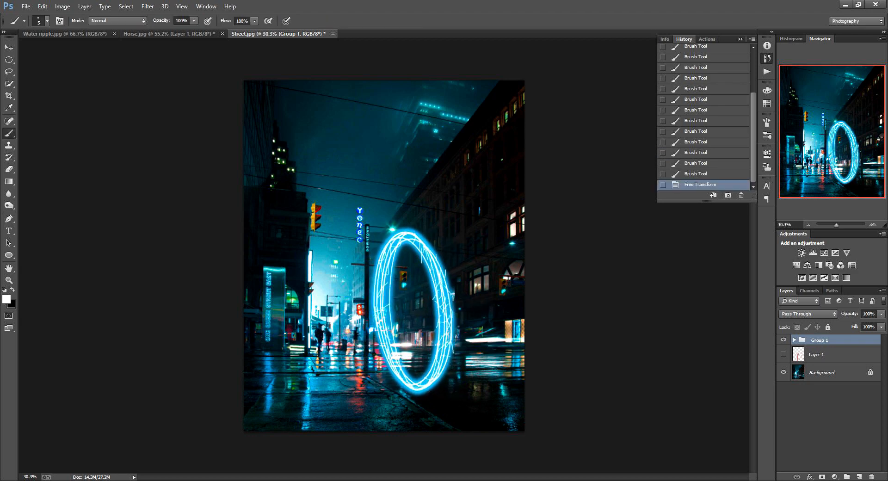
# - Bring the water ripple image into Street.jpg as a new layer, scaled to 56.75% and rotated -91.02° over the portal
pyautogui.press('v')
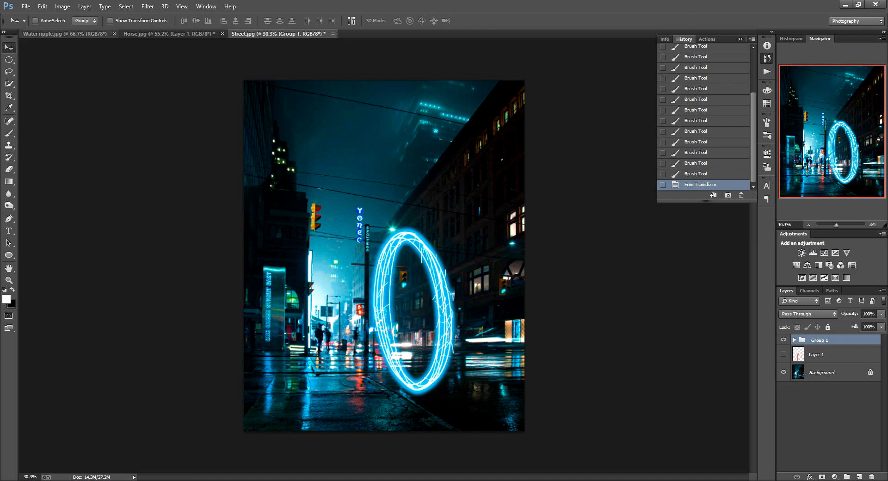
pyautogui.click(64, 34)
pyautogui.moveTo(384, 256); pyautogui.dragTo(405, 264)
pyautogui.hotkey('ctrl', 't')
pyautogui.moveTo(555, 338); pyautogui.dragTo(441, 184)
pyautogui.moveTo(435, 226); pyautogui.dragTo(433, 276)
# - Lower the ripple layer's opacity to 67%, enlarge it to 57.97% and align it with the portal rings
pyautogui.press('6')
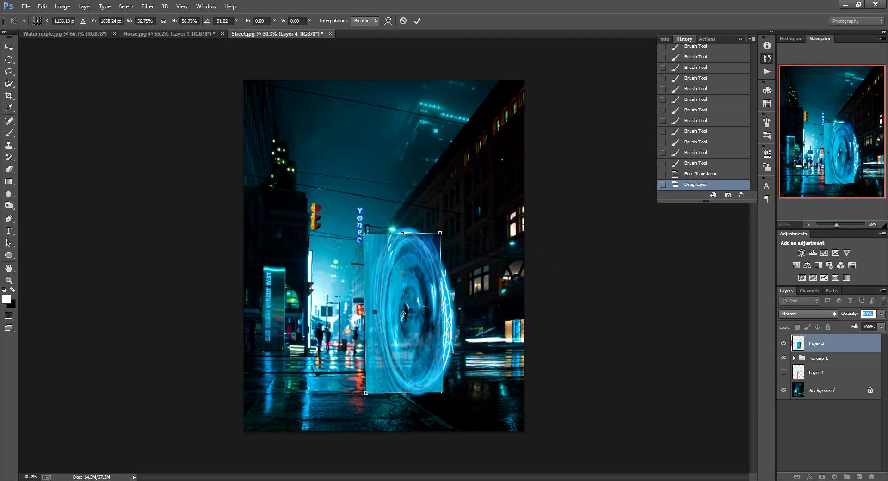
pyautogui.press('7')
pyautogui.moveTo(404, 313); pyautogui.dragTo(436, 318)
pyautogui.moveTo(446, 230)
pyautogui.mouseDown()
pyautogui.moveTo(440, 238)
pyautogui.moveTo(448, 230)
pyautogui.mouseUp()
pyautogui.moveTo(422, 277); pyautogui.dragTo(417, 278)
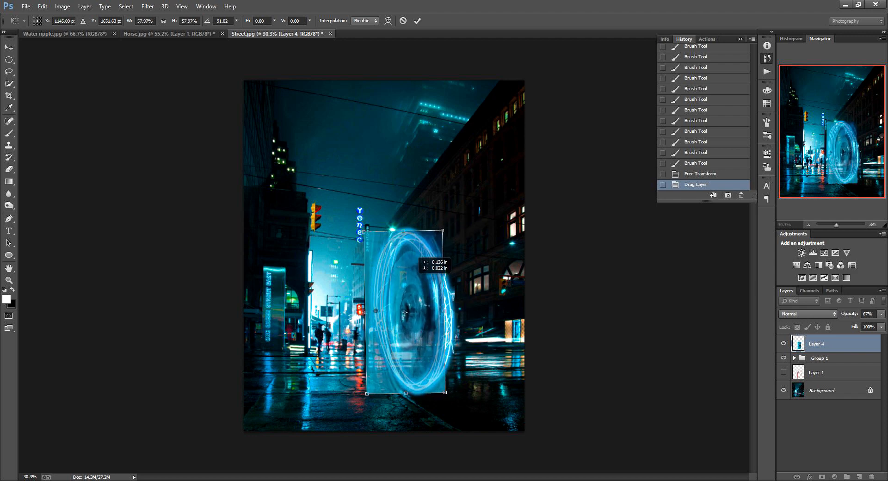
# - Set the ripple layer's opacity to 40%, nudge it slightly upward, apply the transformation and fine-tune its position
pyautogui.press('4')
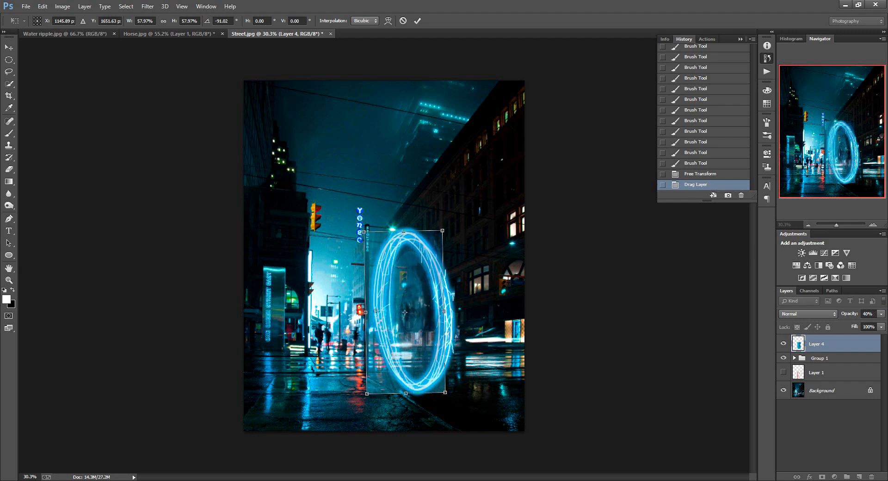
pyautogui.moveTo(432, 313); pyautogui.dragTo(433, 312)
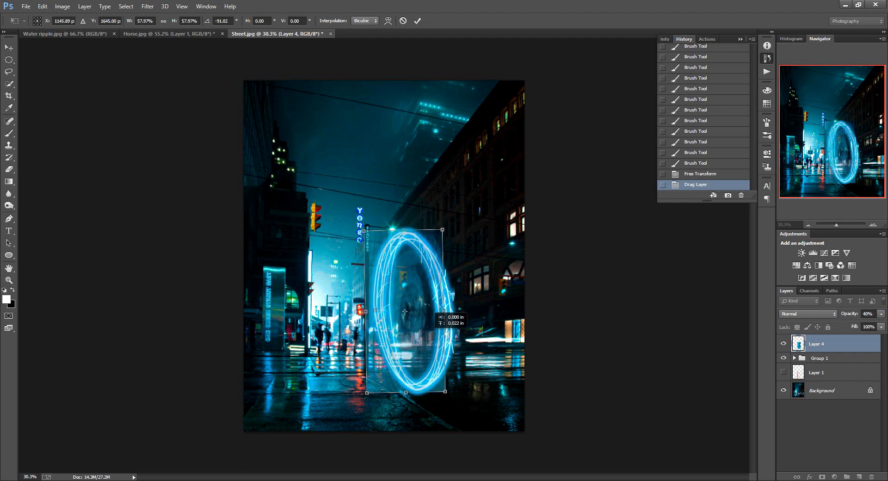
pyautogui.click(417, 20)
pyautogui.moveTo(418, 333); pyautogui.dragTo(419, 332)
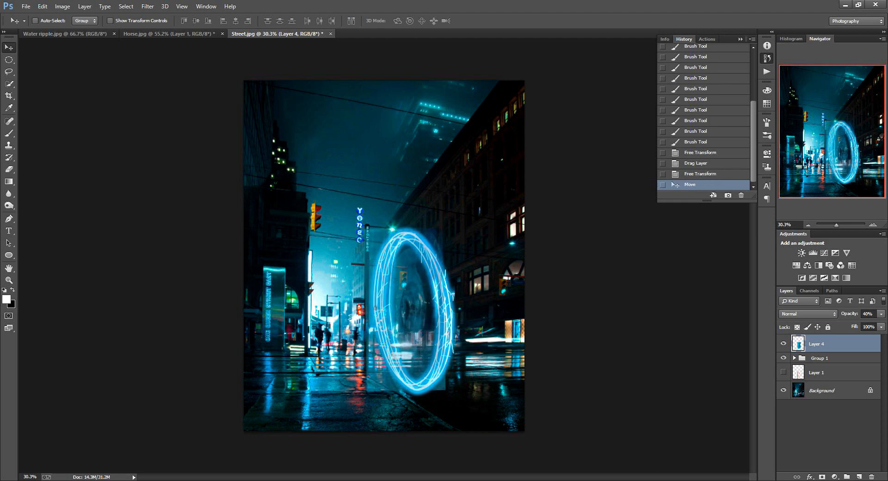
# - Scale the ripple layer to 94.50% width and 94.62% height, shift it over the portal, restore 100% opacity and apply the transformation
pyautogui.hotkey('ctrl', 't')
pyautogui.moveTo(445, 391); pyautogui.dragTo(443, 387)
pyautogui.moveTo(428, 351); pyautogui.dragTo(429, 326)
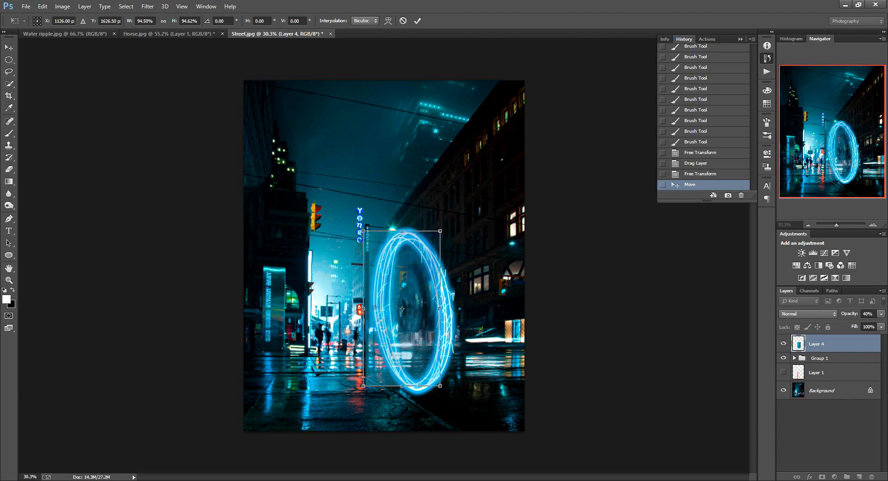
pyautogui.press('Right')
pyautogui.press('Right')
pyautogui.press('Right')
pyautogui.press('Right')
pyautogui.press('0')
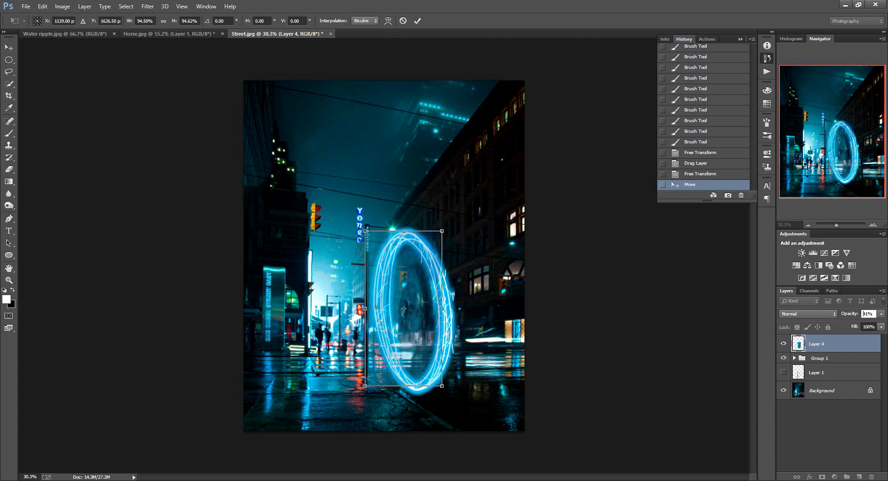
pyautogui.click(418, 21)
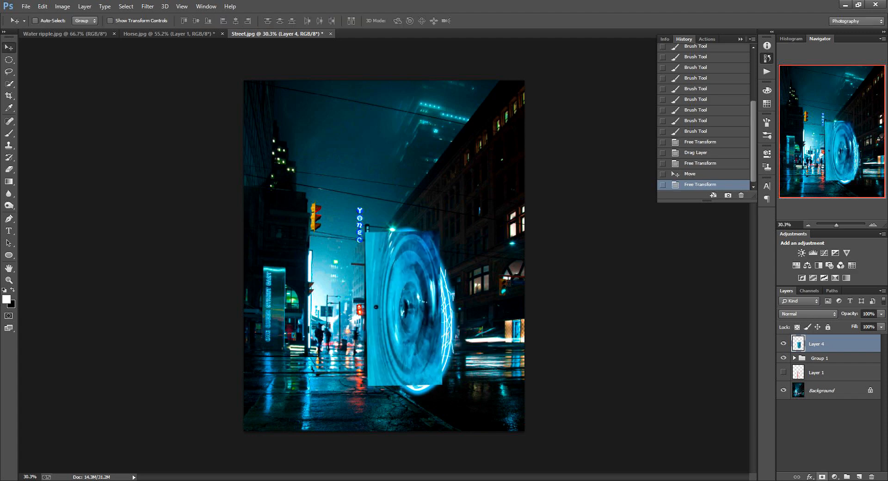
# - Add a layer mask to the ripple layer and invert it to black
pyautogui.click(822, 477)
pyautogui.rightClick(817, 343)
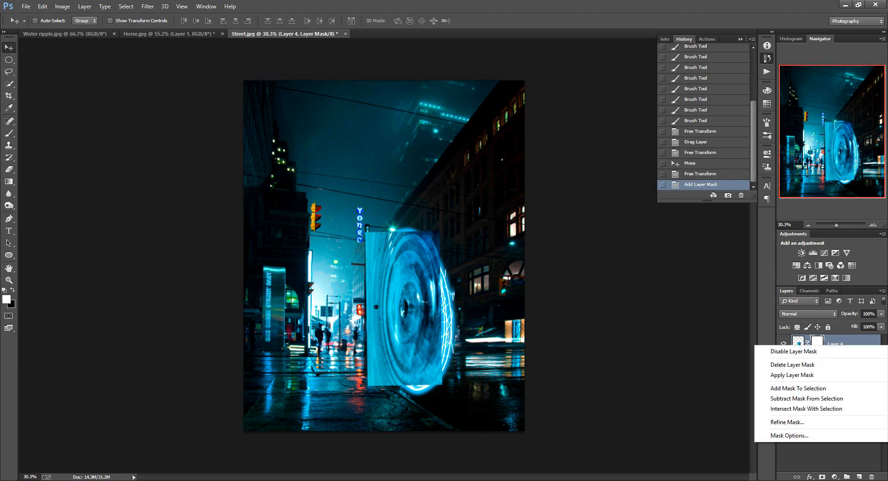
pyautogui.press('Escape')
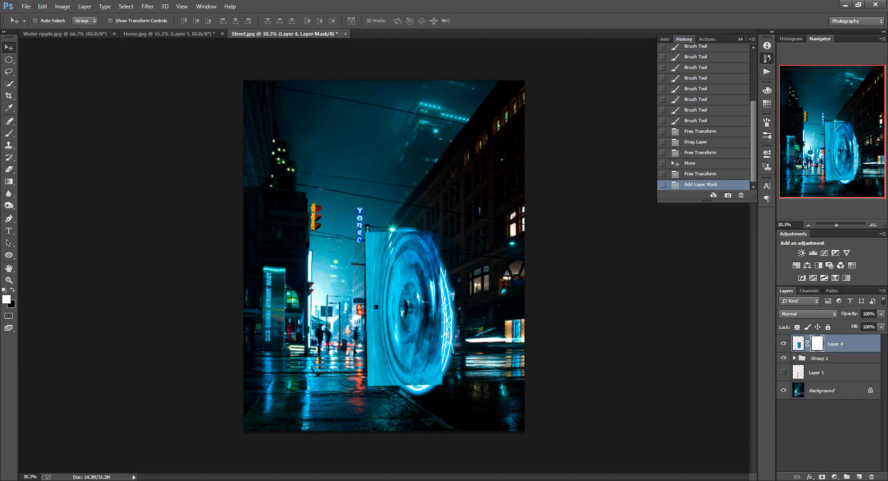
pyautogui.rightClick(817, 343)
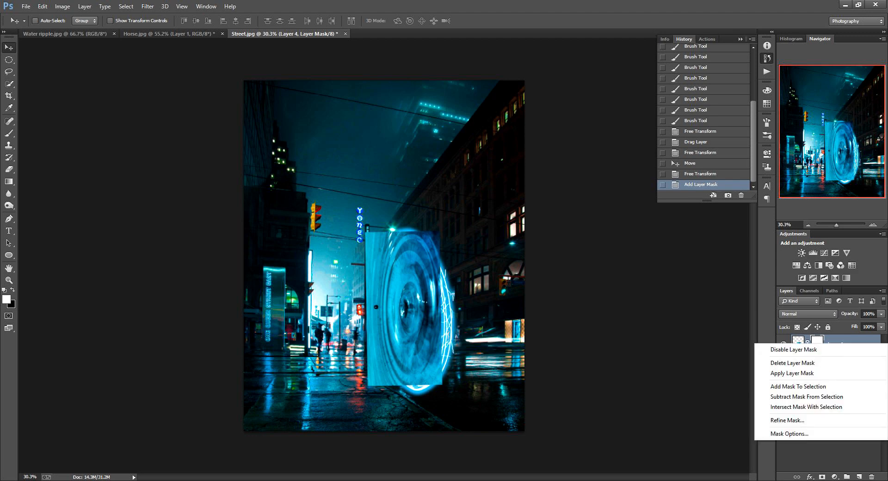
pyautogui.press('Escape')
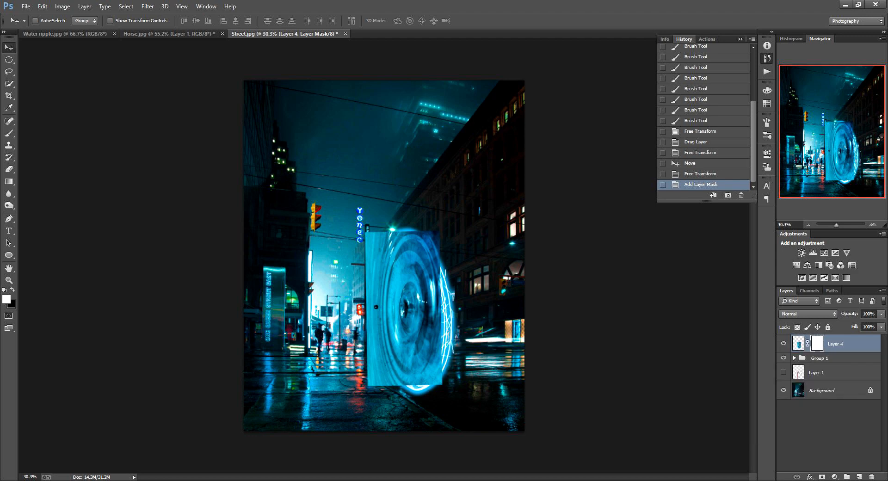
pyautogui.doubleClick(816, 343)
pyautogui.hotkey('ctrl', 'i')
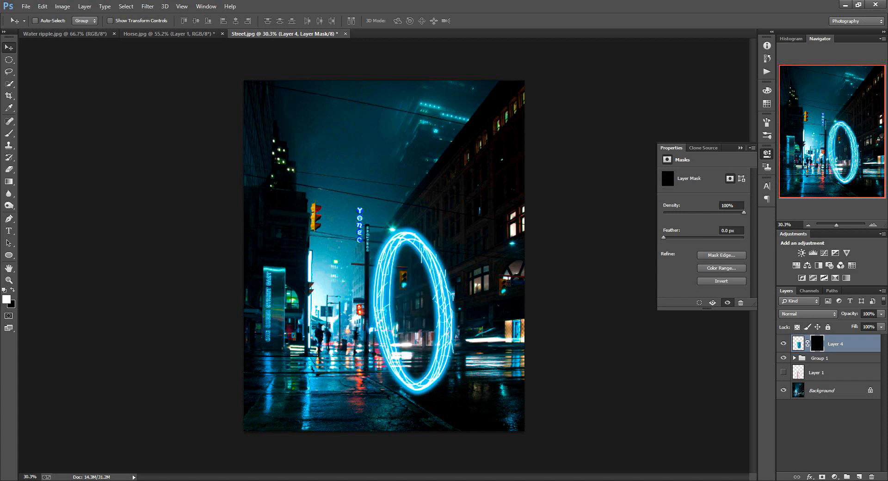
pyautogui.click(767, 154)
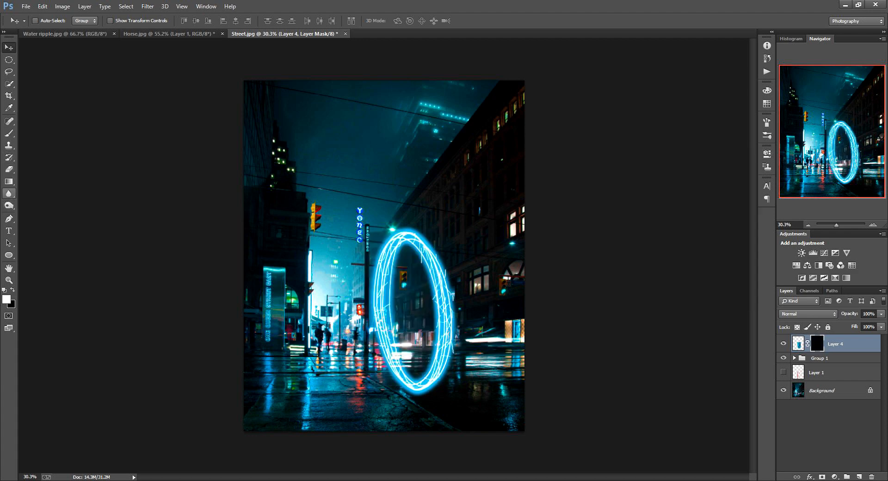
# - Paint white on the ripple layer's mask with a 200-pixel brush to reveal the ripples only inside the portal ring
pyautogui.click(8, 133)
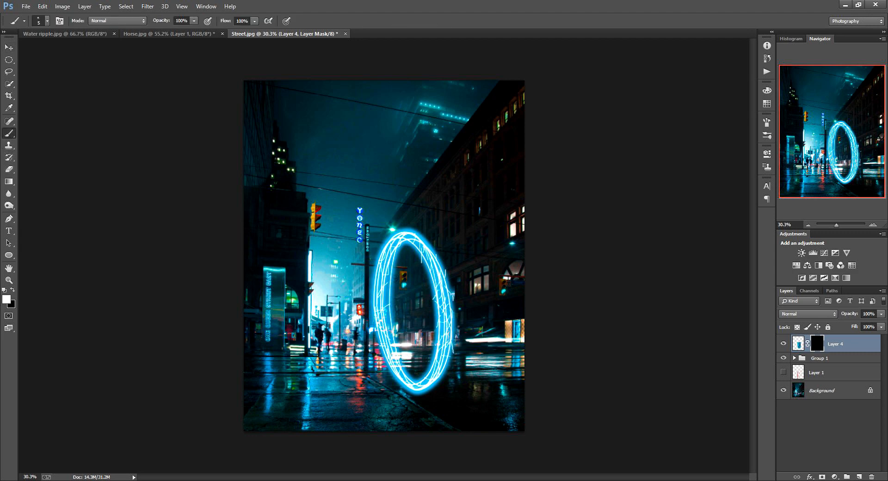
pyautogui.press('[')
pyautogui.click(408, 304)
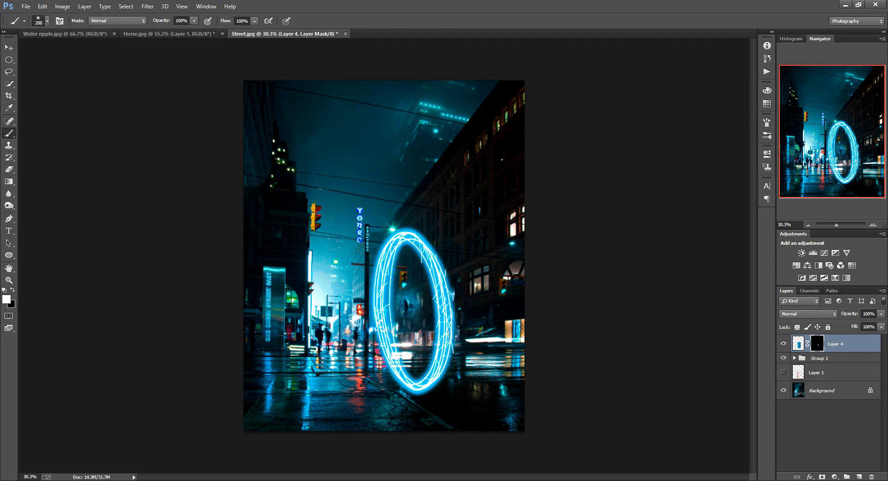
pyautogui.click(410, 317)
pyautogui.click(6, 300)
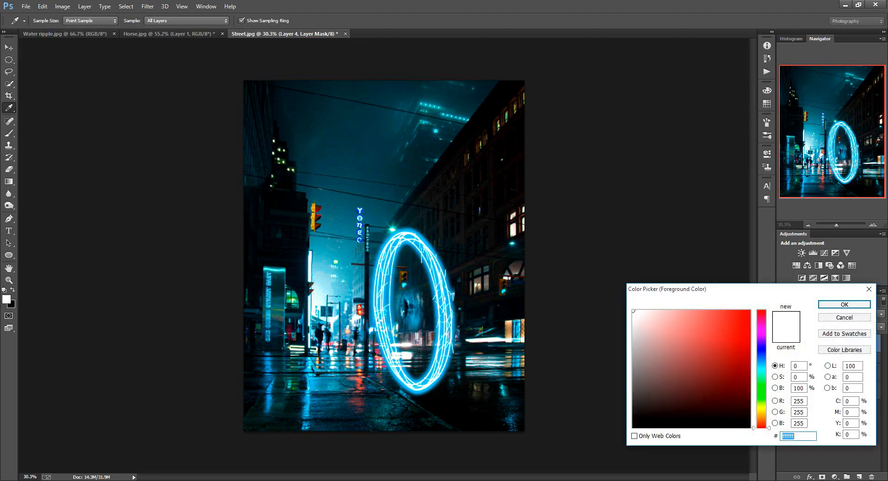
pyautogui.click(844, 304)
pyautogui.moveTo(412, 289)
pyautogui.mouseDown()
pyautogui.moveTo(407, 260)
pyautogui.moveTo(398, 300)
pyautogui.moveTo(415, 364)
pyautogui.moveTo(427, 302)
pyautogui.moveTo(415, 254)
pyautogui.moveTo(393, 282)
pyautogui.moveTo(388, 326)
pyautogui.moveTo(391, 266)
pyautogui.moveTo(402, 274)
pyautogui.moveTo(402, 263)
pyautogui.moveTo(414, 372)
pyautogui.moveTo(392, 326)
pyautogui.moveTo(387, 259)
pyautogui.moveTo(435, 315)
pyautogui.moveTo(437, 365)
pyautogui.mouseUp()
pyautogui.hotkey('ctrl', 'z')
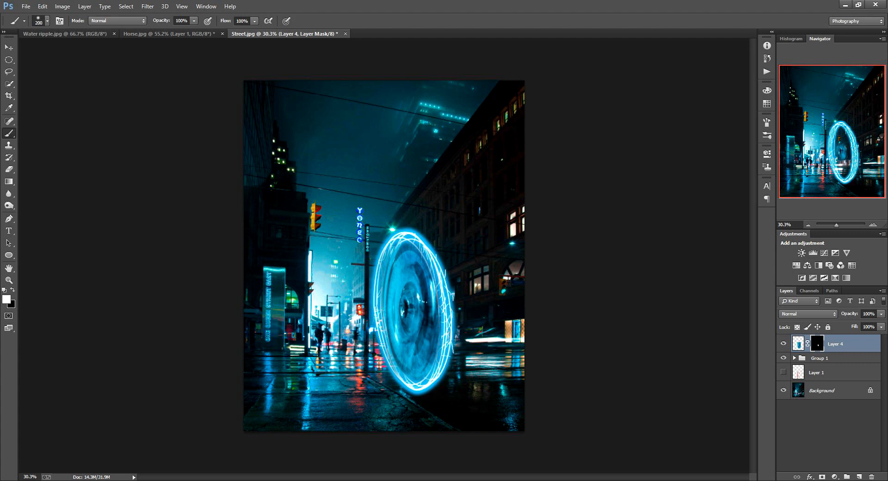
# - Move the ripple layer below Group 1 and slightly free-transform it to fit inside the portal rings
pyautogui.moveTo(798, 343); pyautogui.dragTo(798, 367)
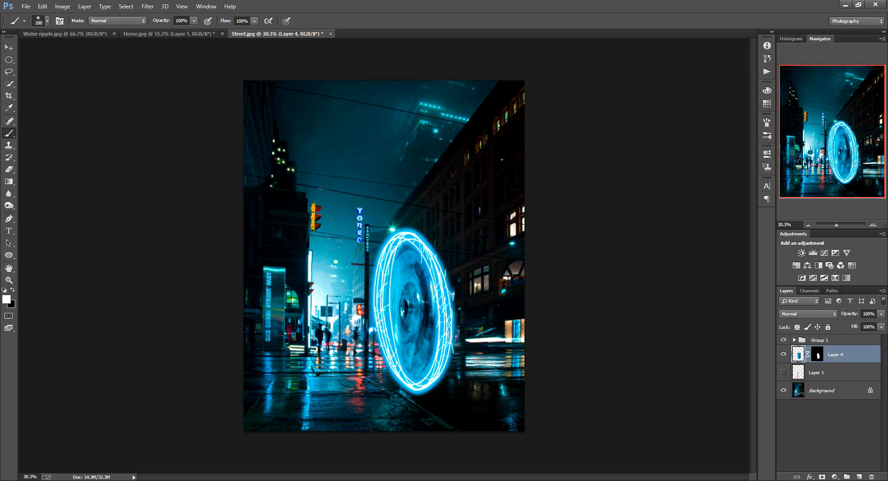
pyautogui.hotkey('ctrl', 't')
pyautogui.moveTo(404, 231); pyautogui.dragTo(405, 236)
pyautogui.click(417, 20)
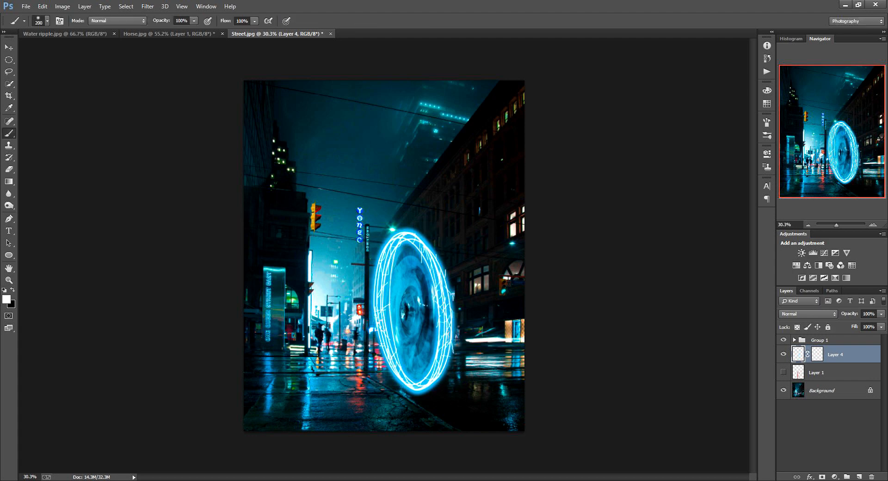
pyautogui.scroll(-2, 384, 256)
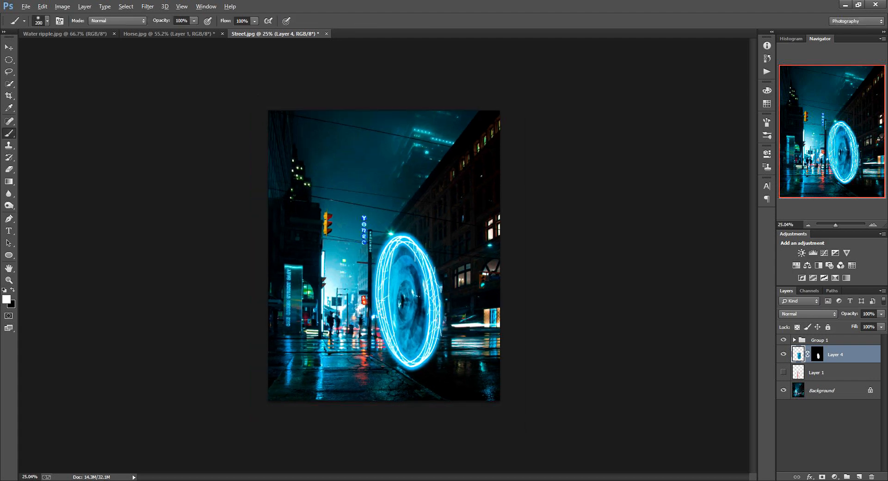
# - Bring the cut-out horse and rider from Horse.jpg into Street.jpg, place the layer above Group 1 and position it at the portal
pyautogui.scroll(1, 384, 256)
pyautogui.hotkey('ctrl', 'Tab')
pyautogui.hotkey('ctrl', 'Tab')
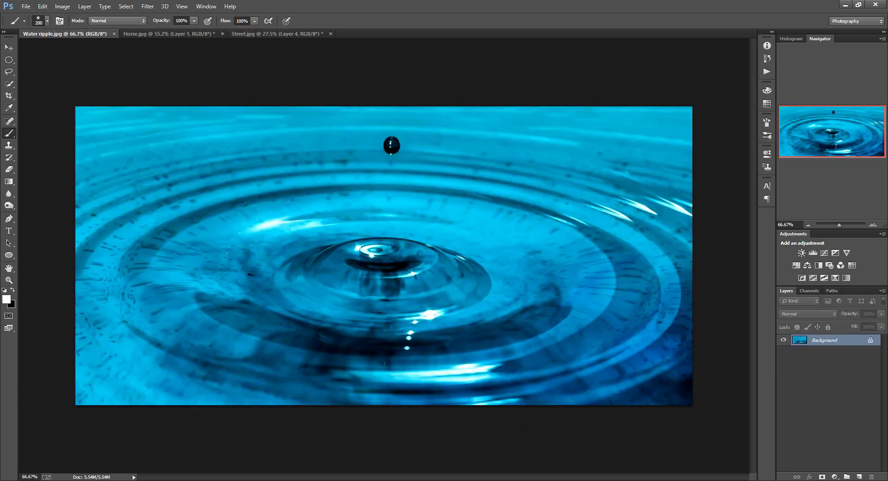
pyautogui.press('v')
pyautogui.moveTo(364, 218); pyautogui.dragTo(356, 256)
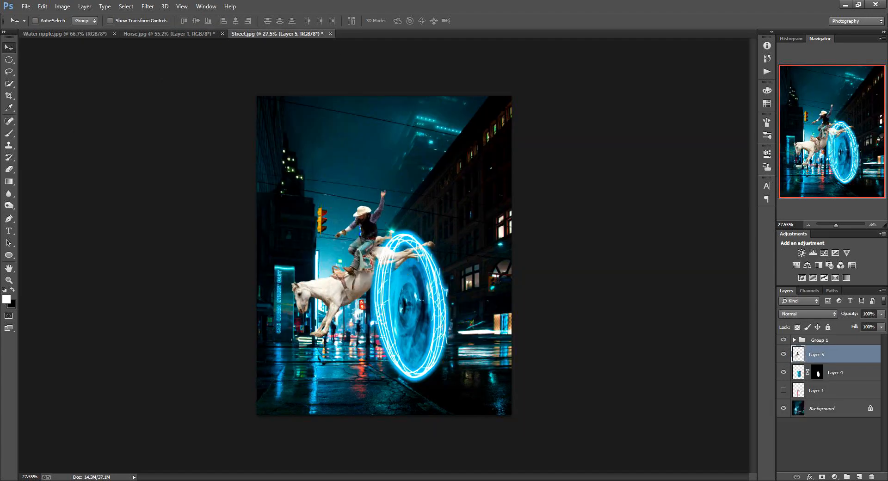
pyautogui.moveTo(833, 354); pyautogui.dragTo(832, 336)
pyautogui.moveTo(360, 259); pyautogui.dragTo(371, 312)
# - Scale the horse and rider to about 80%, position them in front of the portal and apply the transformation
pyautogui.hotkey('ctrl', 't')
pyautogui.keyDown('alt'); pyautogui.keyDown('shift'); pyautogui.moveTo(445, 393); pyautogui.dragTo(440, 375); pyautogui.keyUp('shift'); pyautogui.keyUp('alt')
pyautogui.moveTo(411, 349); pyautogui.dragTo(373, 334)
pyautogui.scroll(5, 417, 347)
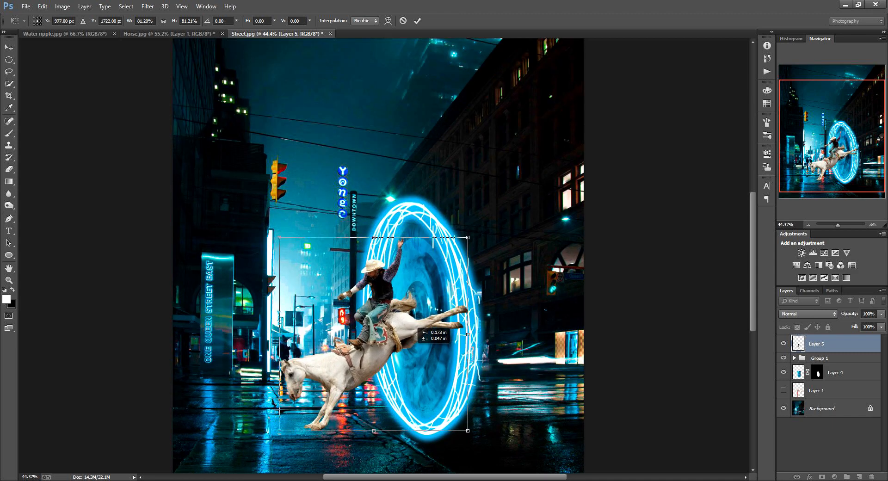
pyautogui.keyDown('alt'); pyautogui.keyDown('shift'); pyautogui.moveTo(468, 431); pyautogui.dragTo(466, 430); pyautogui.keyUp('shift'); pyautogui.keyUp('alt')
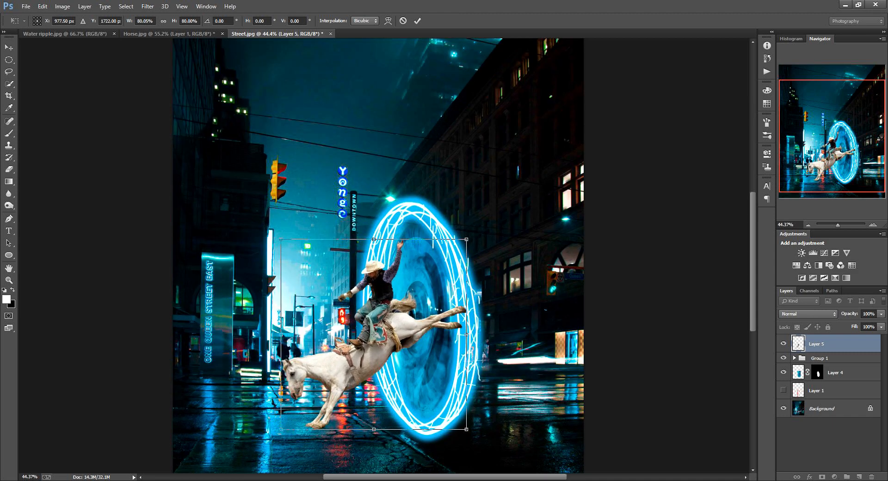
pyautogui.moveTo(433, 368); pyautogui.dragTo(432, 342)
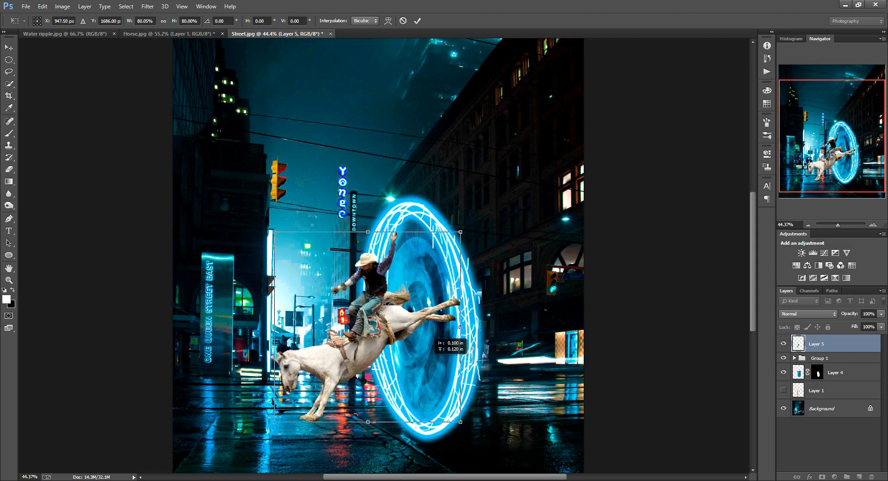
pyautogui.click(417, 21)
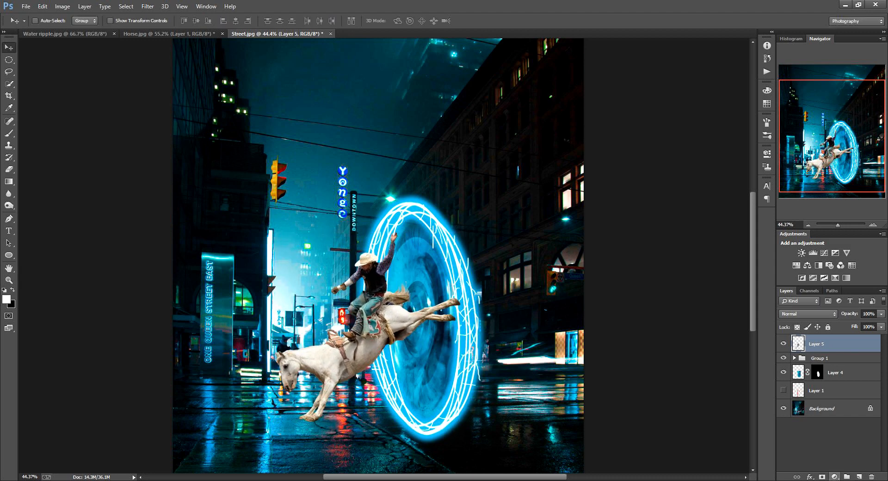
# - Add a mask to the horse layer and paint black with a 200-pixel brush to hide the hind legs inside the portal
pyautogui.click(822, 477)
pyautogui.press('x')
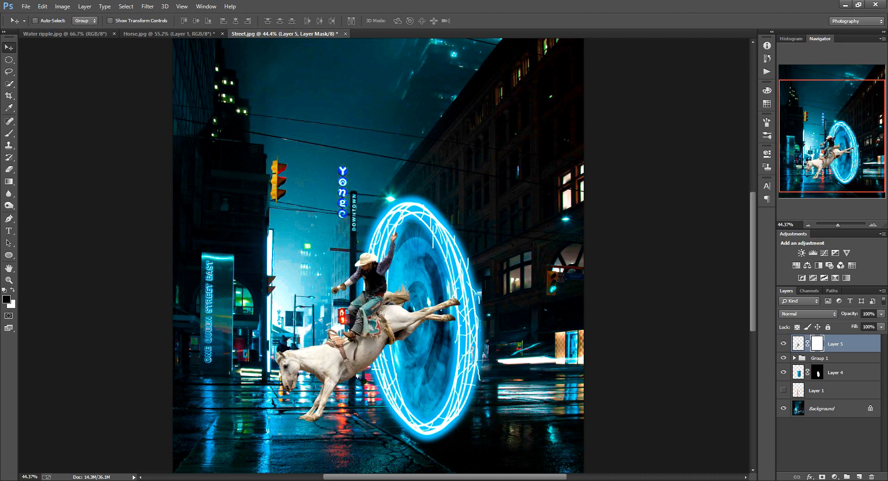
pyautogui.click(9, 134)
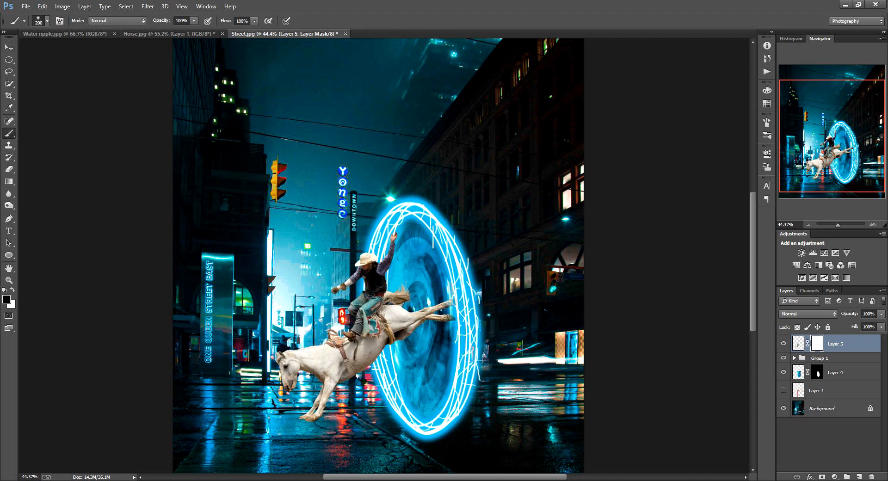
pyautogui.moveTo(435, 312); pyautogui.dragTo(418, 317)
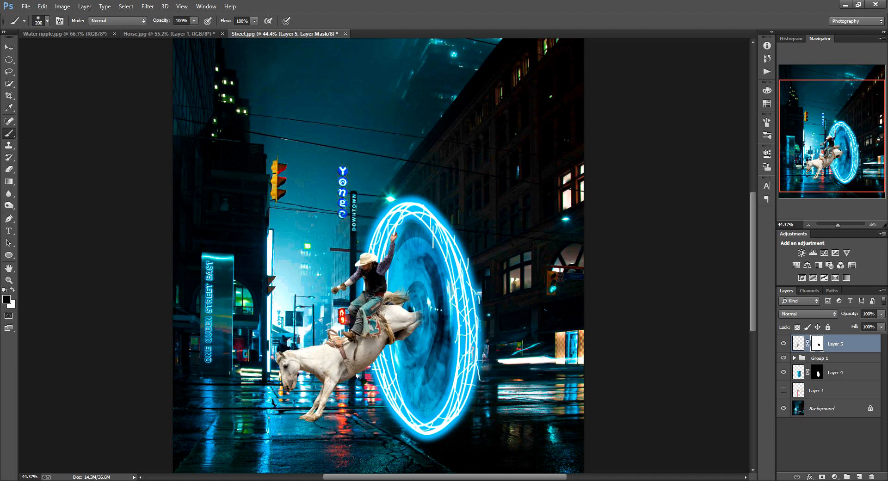
# - Enlarge the masked horse and rider to about 121%, reposition them emerging from the portal and apply the transformation
pyautogui.click(8, 47)
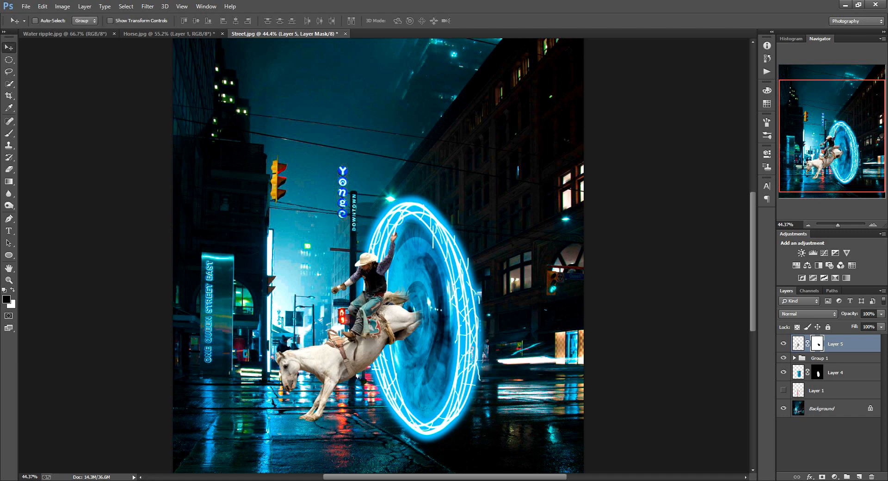
pyautogui.moveTo(358, 324); pyautogui.dragTo(364, 329)
pyautogui.hotkey('ctrl', '0')
pyautogui.hotkey('ctrl', '-')
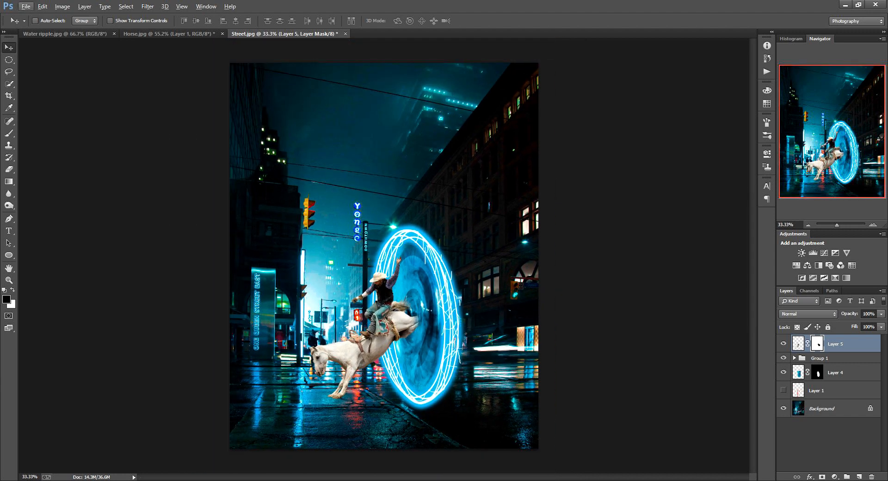
pyautogui.hotkey('ctrl', 't')
pyautogui.moveTo(448, 398); pyautogui.dragTo(458, 409)
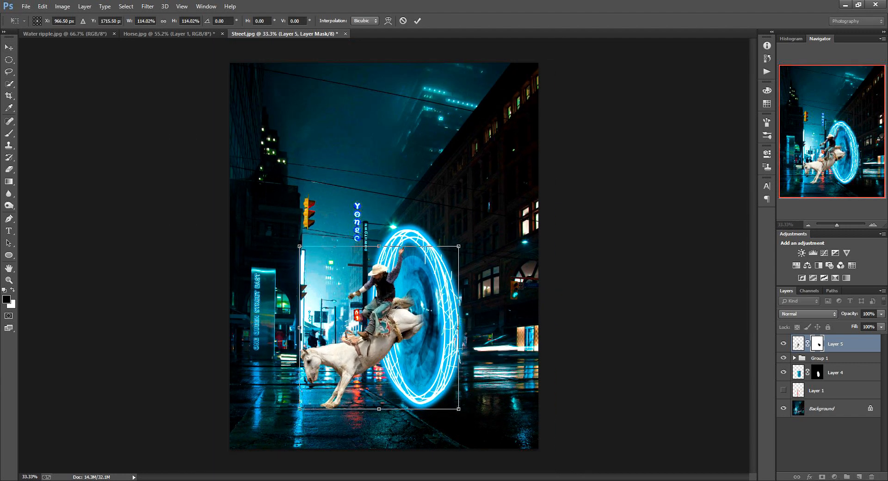
pyautogui.moveTo(418, 370); pyautogui.dragTo(421, 371)
pyautogui.moveTo(461, 410); pyautogui.dragTo(465, 415)
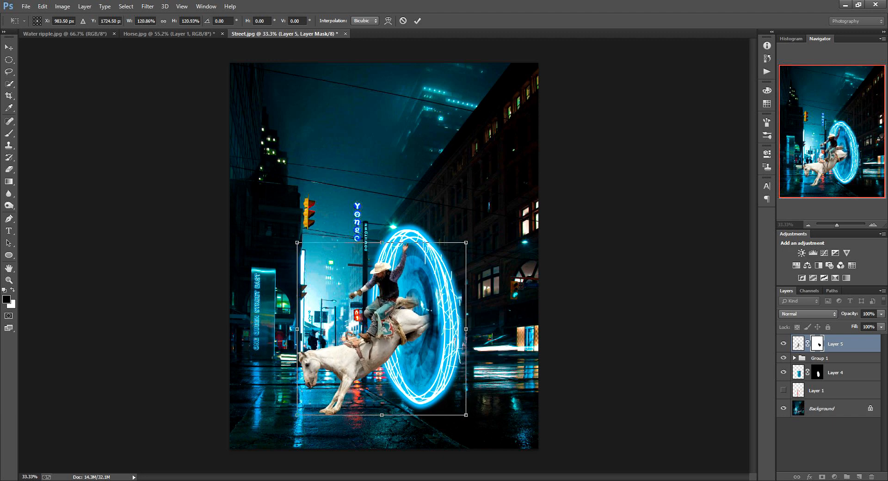
pyautogui.moveTo(419, 371); pyautogui.dragTo(418, 363)
pyautogui.hotkey('ctrl', '+')
pyautogui.click(417, 20)
# - Hide the horse layer while comparing blend modes, set the ripple layer to Lighter Color and show the horse layer again
pyautogui.click(783, 344)
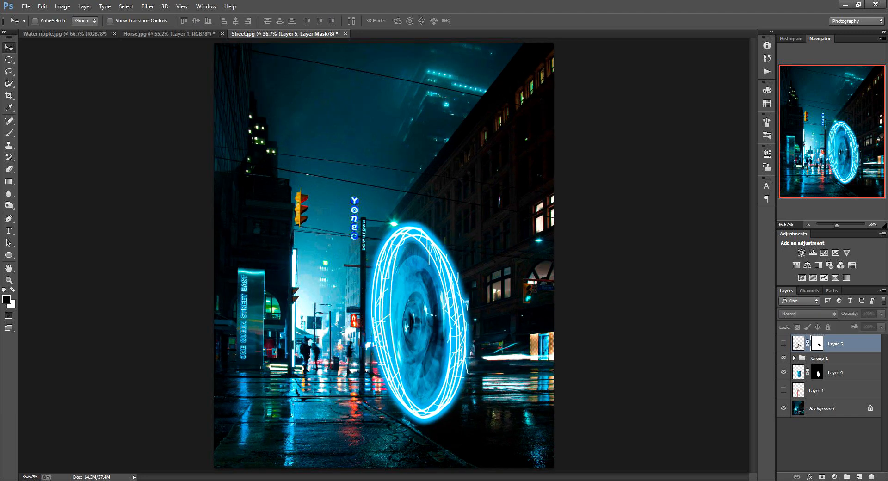
pyautogui.click(842, 372)
pyautogui.click(807, 313)
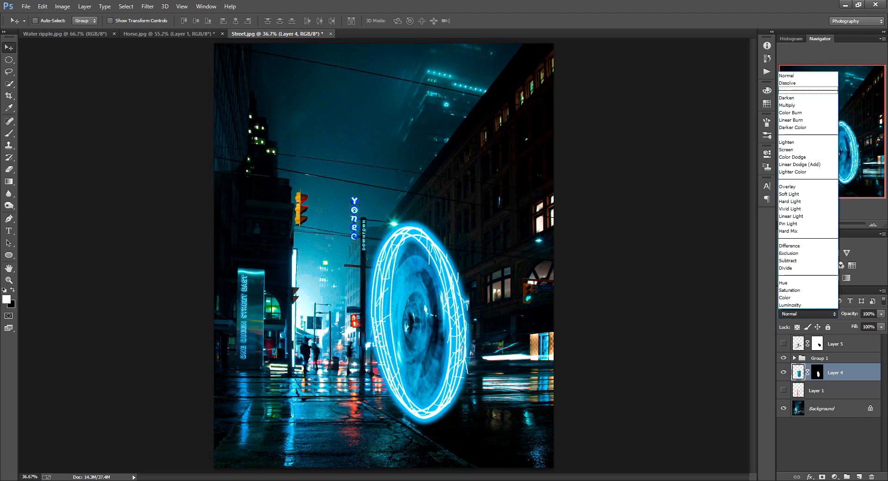
pyautogui.click(805, 157)
pyautogui.press('Up')
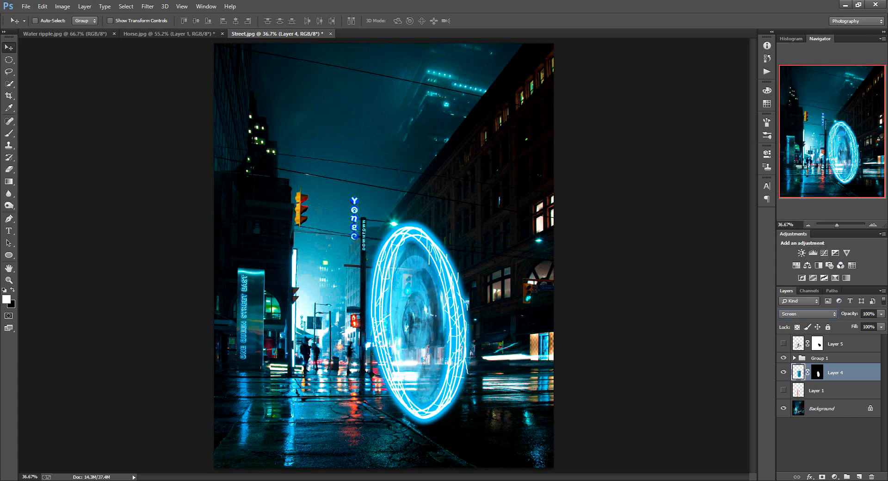
pyautogui.press('Down')
pyautogui.press('Down')
pyautogui.press('Down')
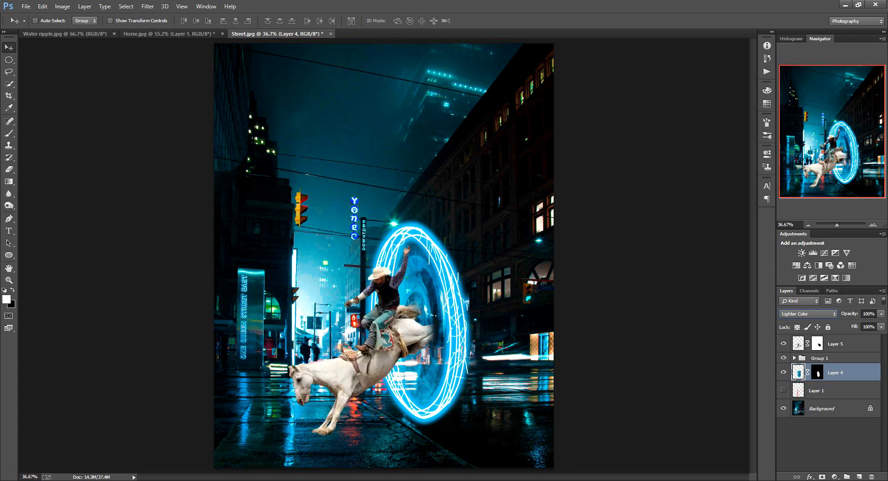
# - Fine-tune the position of the ripple layer inside the portal and nudge the horse layer slightly upward
pyautogui.moveTo(411, 308); pyautogui.dragTo(413, 310)
pyautogui.click(846, 343)
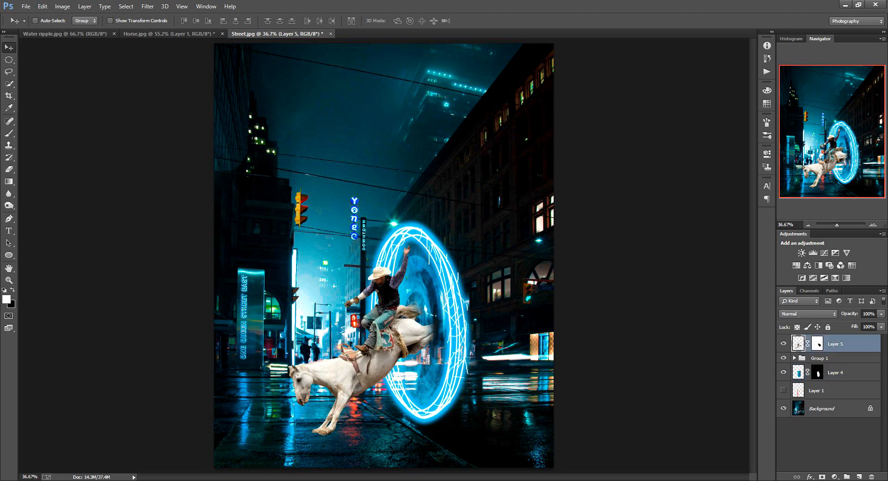
pyautogui.moveTo(382, 334); pyautogui.dragTo(382, 332)
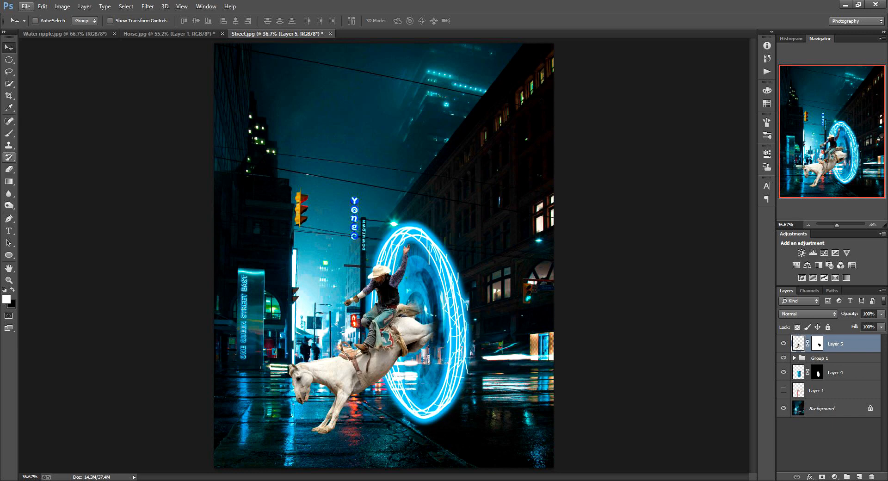
pyautogui.press('b')
pyautogui.click(817, 343)
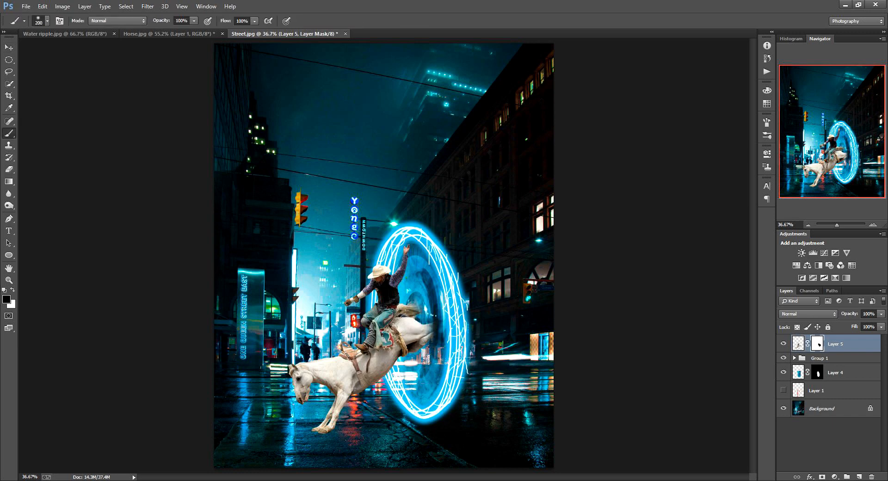
pyautogui.moveTo(438, 330); pyautogui.dragTo(424, 336)
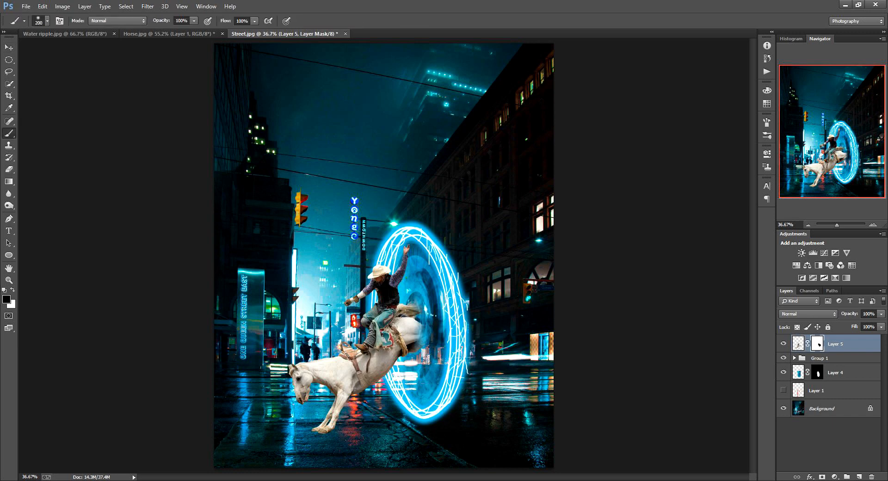
pyautogui.hotkey('ctrl', 'z')
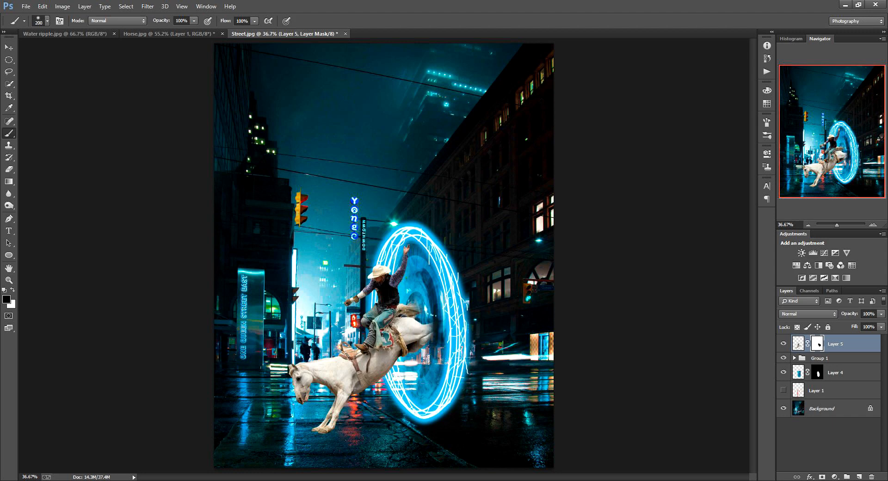
# - Shift the horse and rider slightly up and left, and paint white on the mask to restore the edge of the hind legs
pyautogui.press('v')
pyautogui.moveTo(370, 347); pyautogui.dragTo(363, 341)
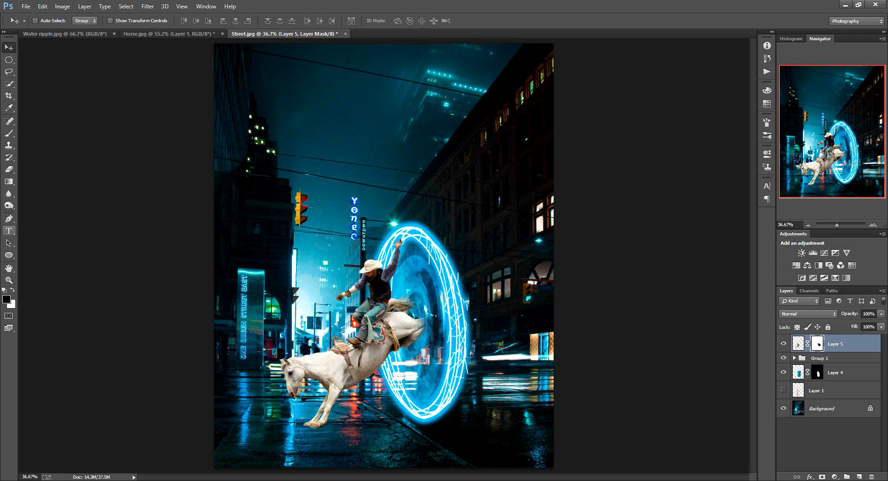
pyautogui.press('g')
pyautogui.press('b')
pyautogui.press('x')
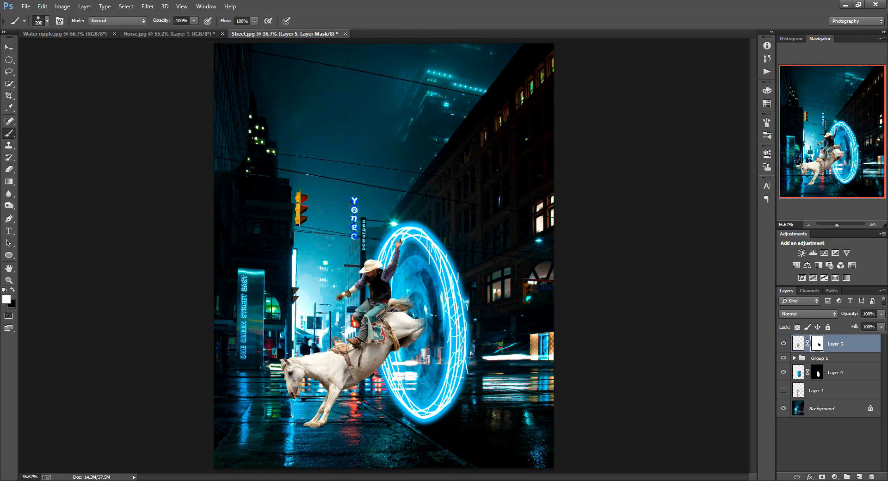
pyautogui.moveTo(418, 322); pyautogui.dragTo(428, 321)
pyautogui.press('x')
pyautogui.press('x')
pyautogui.hotkey('ctrl', '2')
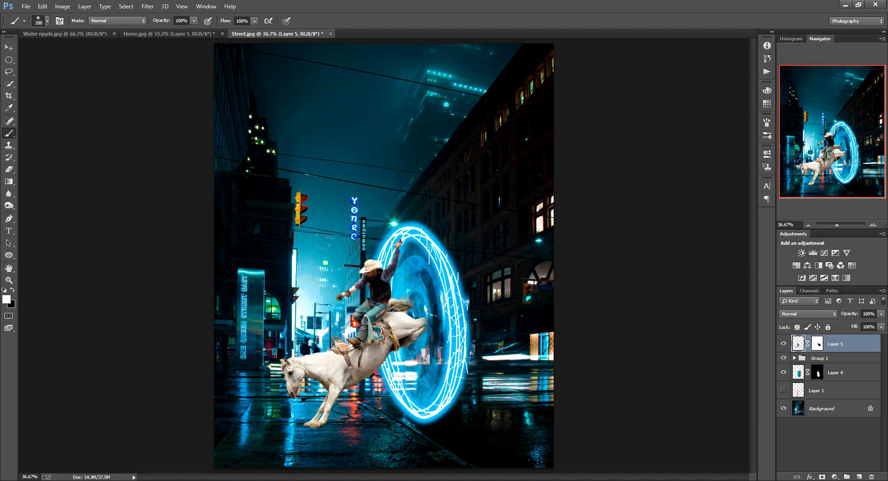
# - Apply the horse layer's mask and darken the layer in the Camera Raw Filter with Exposure -0.70, Highlights -20, Whites -24 and Blacks +3
pyautogui.rightClick(817, 344)
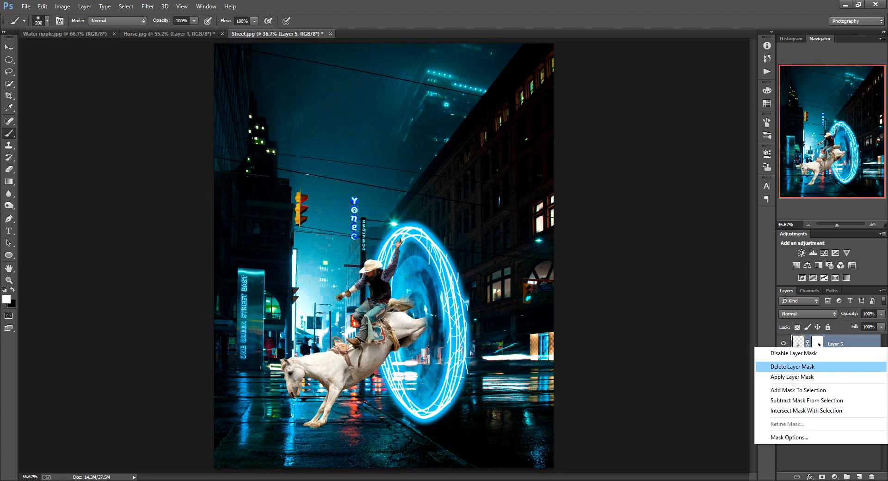
pyautogui.click(786, 367)
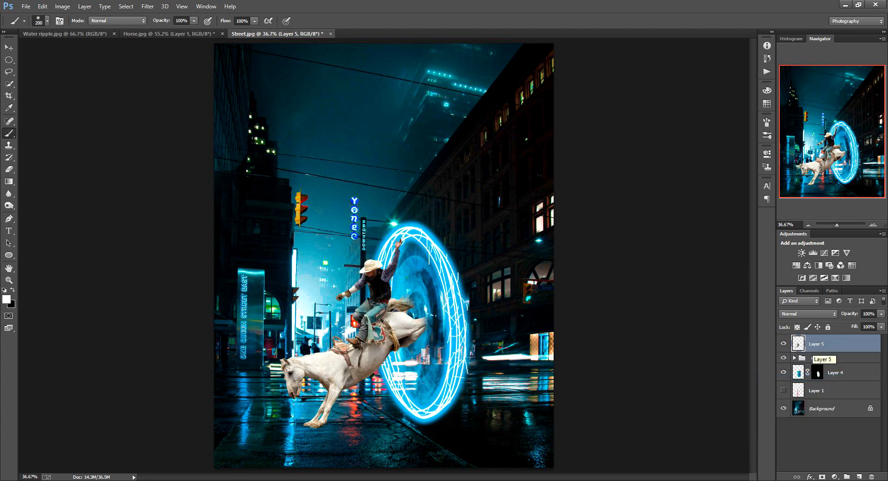
pyautogui.click(147, 7)
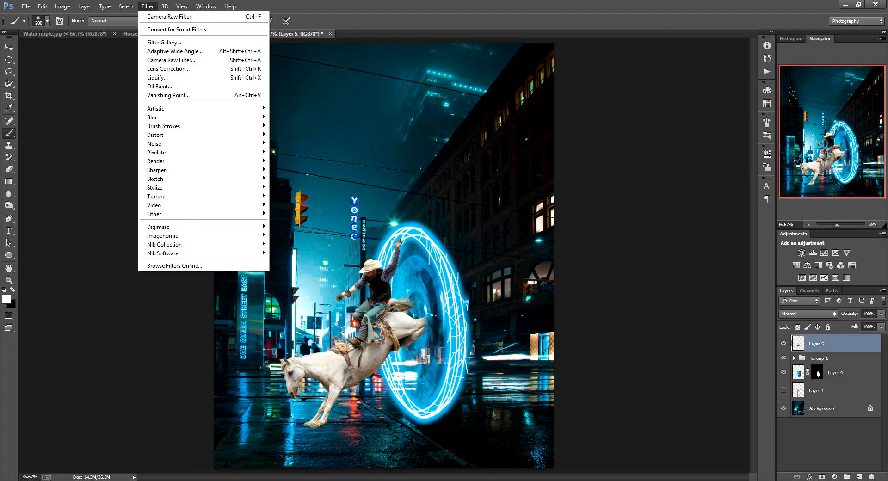
pyautogui.click(169, 60)
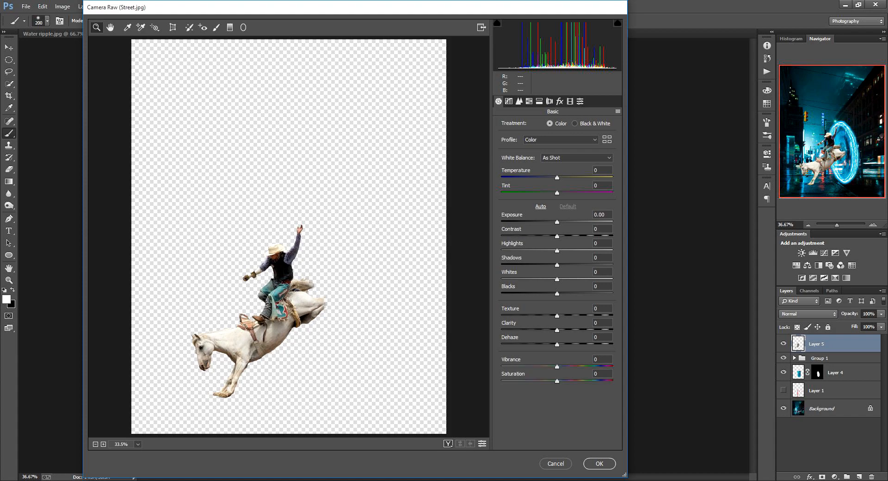
pyautogui.moveTo(556, 222); pyautogui.dragTo(559, 294)
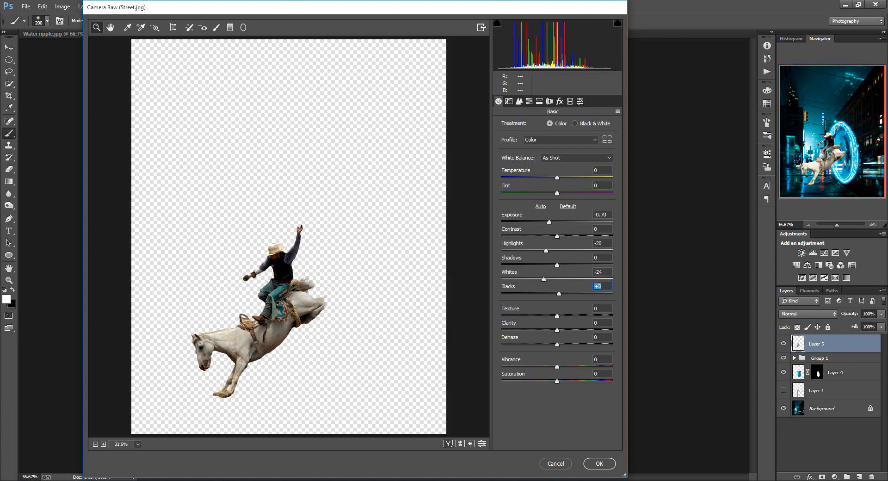
# - Refine the Camera Raw adjustment to Exposure -0.60, Highlights -27 and Whites -28, and apply the filter
pyautogui.click(509, 101)
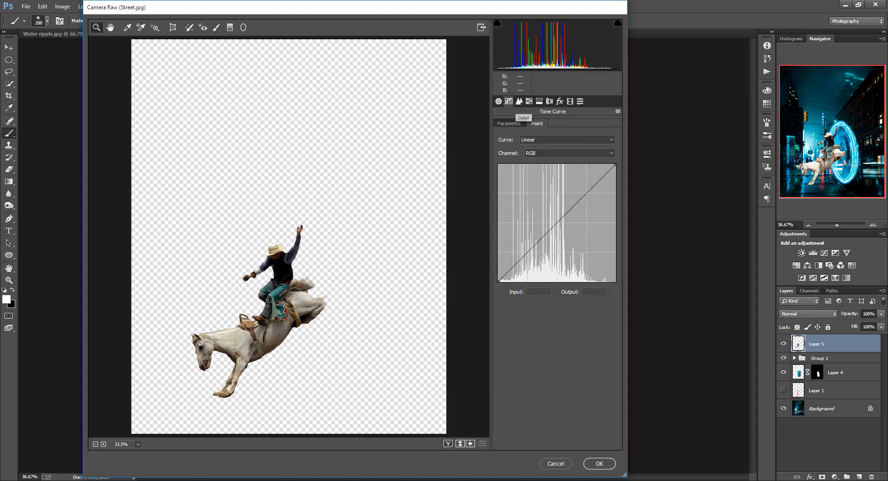
pyautogui.click(519, 101)
pyautogui.click(540, 101)
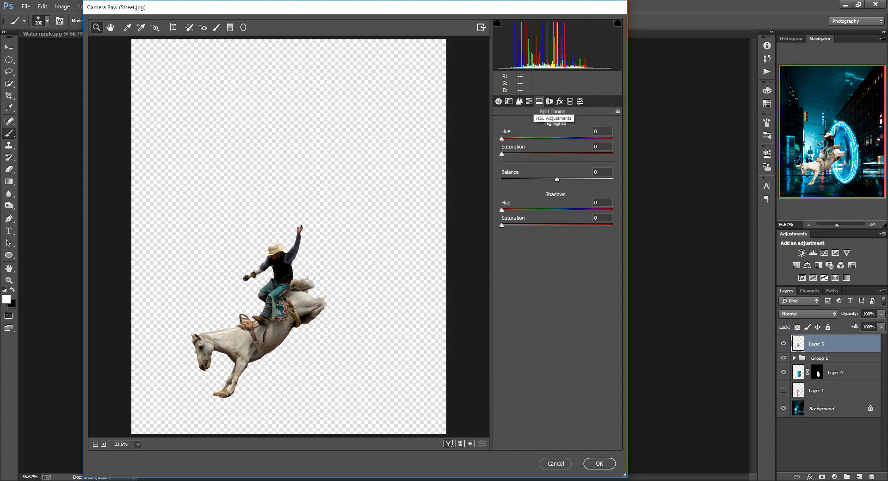
pyautogui.click(529, 101)
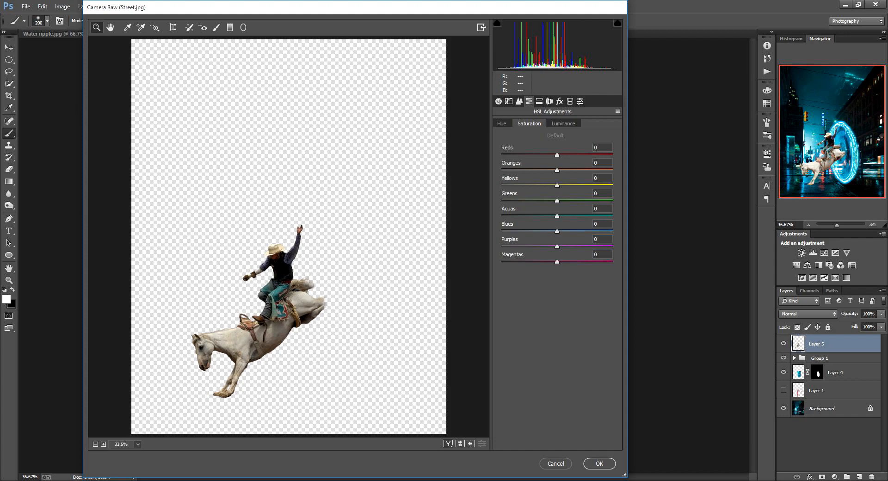
pyautogui.click(498, 101)
pyautogui.moveTo(549, 222); pyautogui.dragTo(540, 279)
pyautogui.click(557, 265)
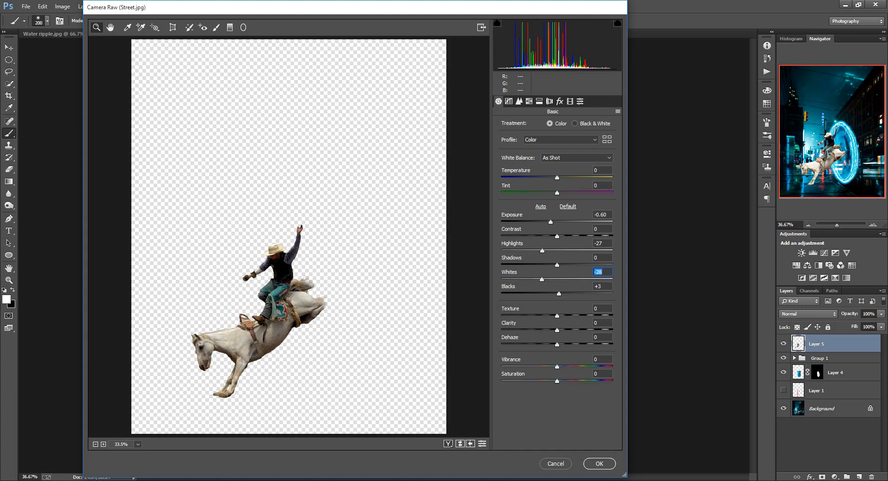
pyautogui.press('Return')
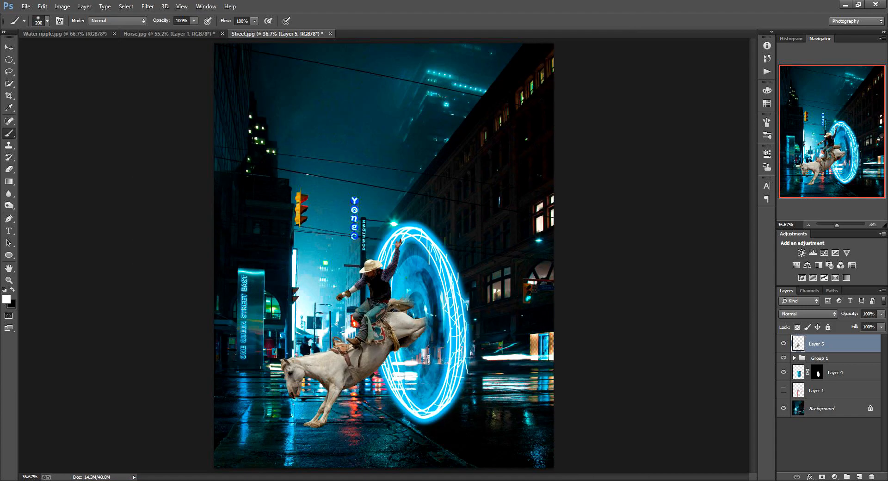
# - Darken the horse's head, neck and body with the Burn tool, using a 125-pixel brush, Midtones range and 50% exposure
pyautogui.click(9, 206)
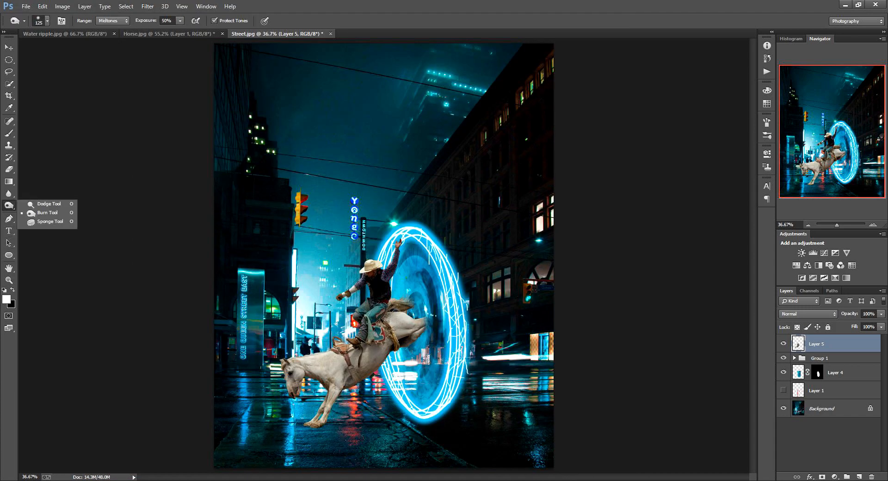
pyautogui.click(47, 213)
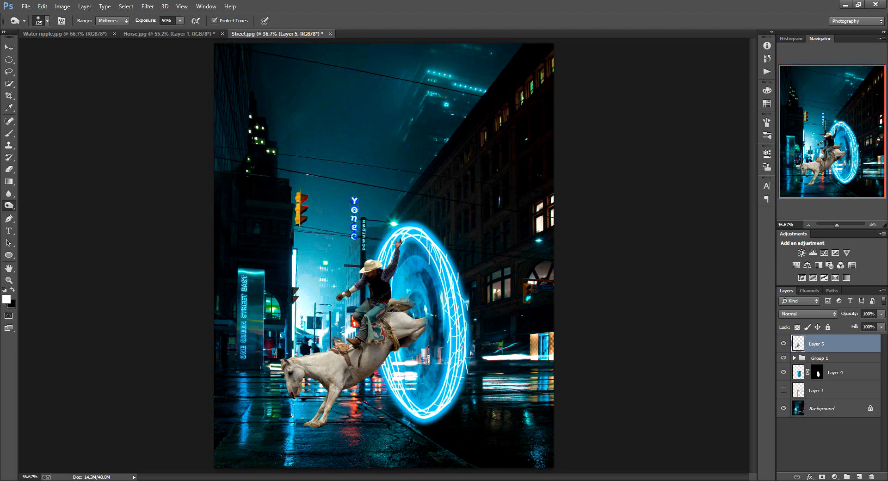
pyautogui.moveTo(290, 384)
pyautogui.mouseDown()
pyautogui.moveTo(293, 367)
pyautogui.moveTo(381, 356)
pyautogui.mouseUp()
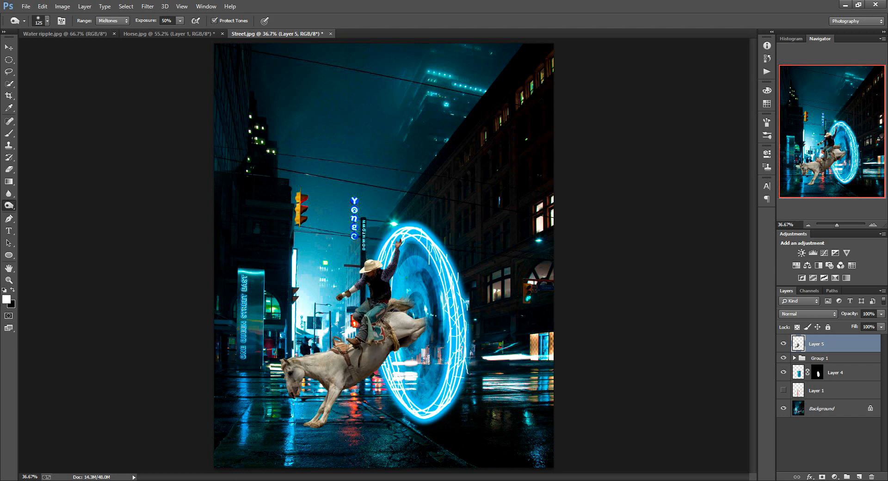
pyautogui.moveTo(324, 412)
pyautogui.mouseDown()
pyautogui.moveTo(411, 329)
pyautogui.moveTo(388, 320)
pyautogui.moveTo(412, 319)
pyautogui.mouseUp()
pyautogui.hotkey('ctrl', 'z')
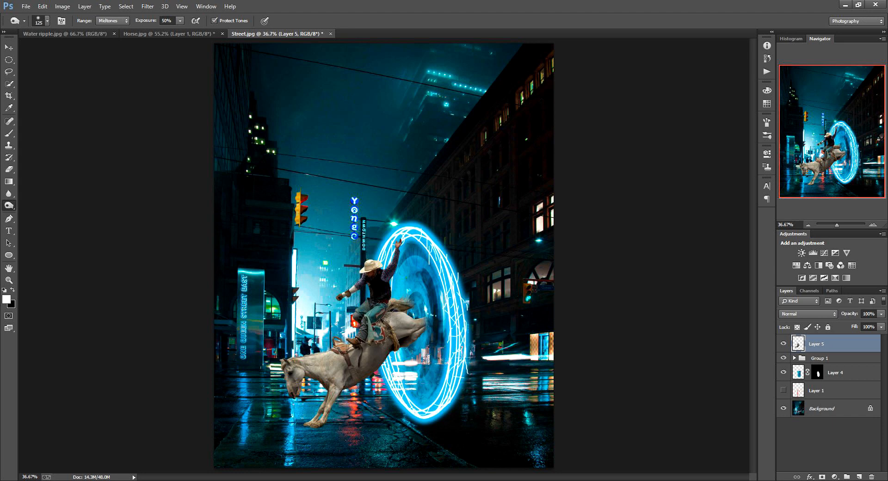
pyautogui.hotkey('ctrl', 'z')
pyautogui.moveTo(369, 360)
pyautogui.mouseDown()
pyautogui.moveTo(335, 375)
pyautogui.moveTo(293, 366)
pyautogui.moveTo(314, 359)
pyautogui.mouseUp()
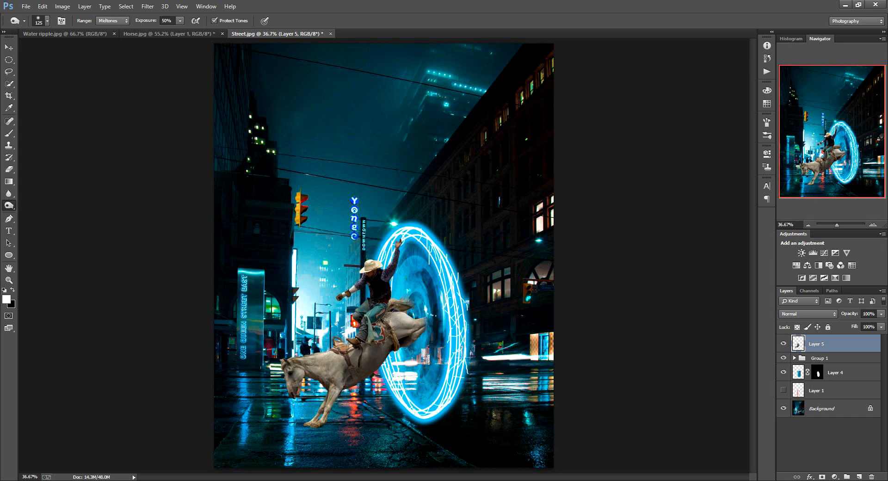
pyautogui.hotkey('ctrl', 'z')
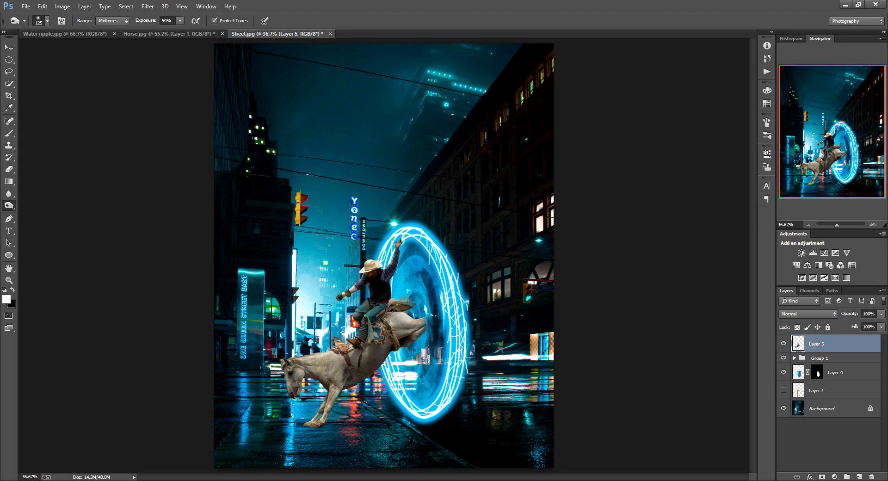
# - Burn the rider's hat, clothing and raised arm as well as the saddle and the horse's neck
pyautogui.scroll(3, 364, 268)
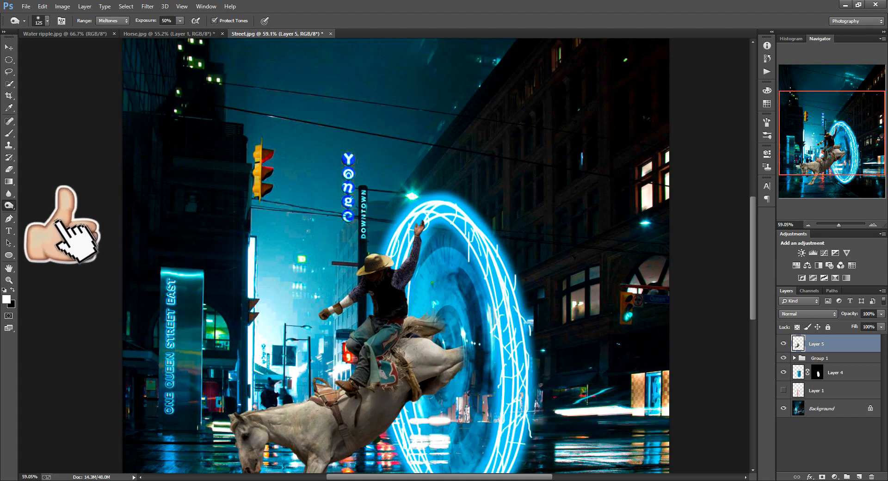
pyautogui.moveTo(376, 269)
pyautogui.mouseDown()
pyautogui.moveTo(332, 311)
pyautogui.moveTo(383, 335)
pyautogui.moveTo(351, 388)
pyautogui.moveTo(303, 398)
pyautogui.mouseUp()
pyautogui.click(334, 391)
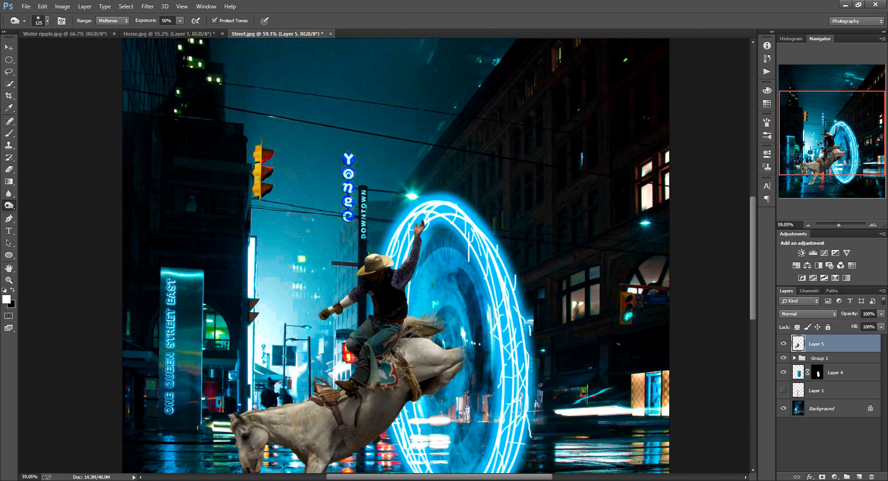
pyautogui.click(322, 396)
pyautogui.click(372, 336)
pyautogui.click(411, 254)
pyautogui.moveTo(419, 238); pyautogui.dragTo(419, 225)
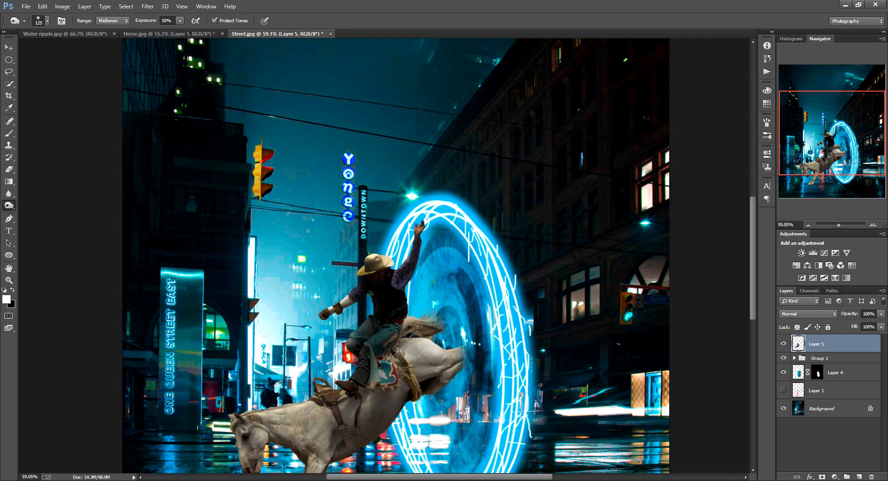
# - Darken the horse's front legs and belly with further Burn tool strokes
pyautogui.scroll(-4, 400, 337)
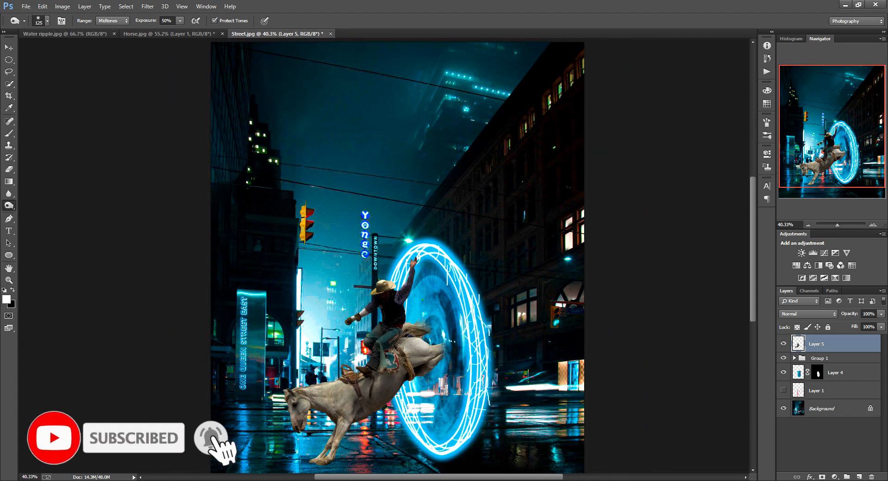
pyautogui.scroll(-2, 373, 335)
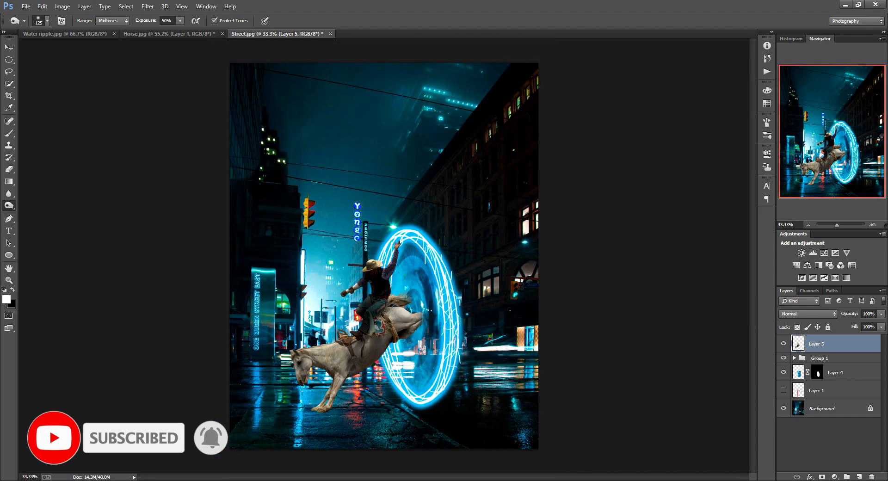
pyautogui.moveTo(337, 384); pyautogui.dragTo(329, 404)
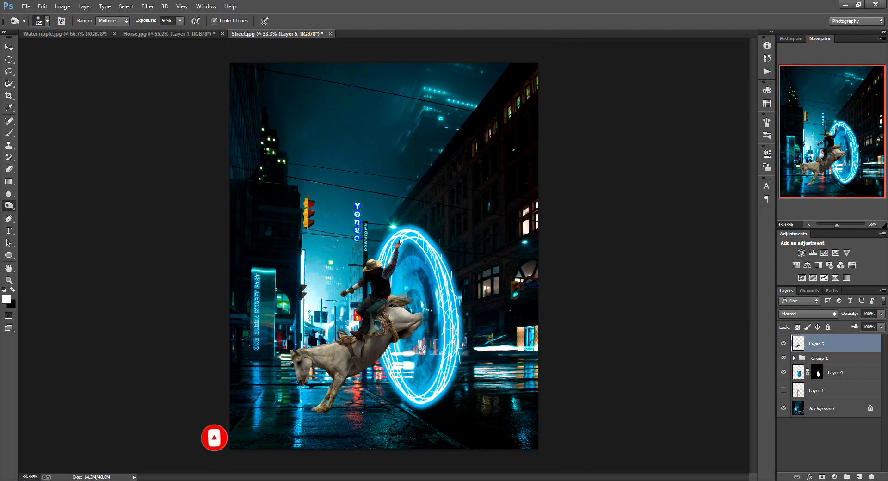
pyautogui.moveTo(346, 368); pyautogui.dragTo(359, 363)
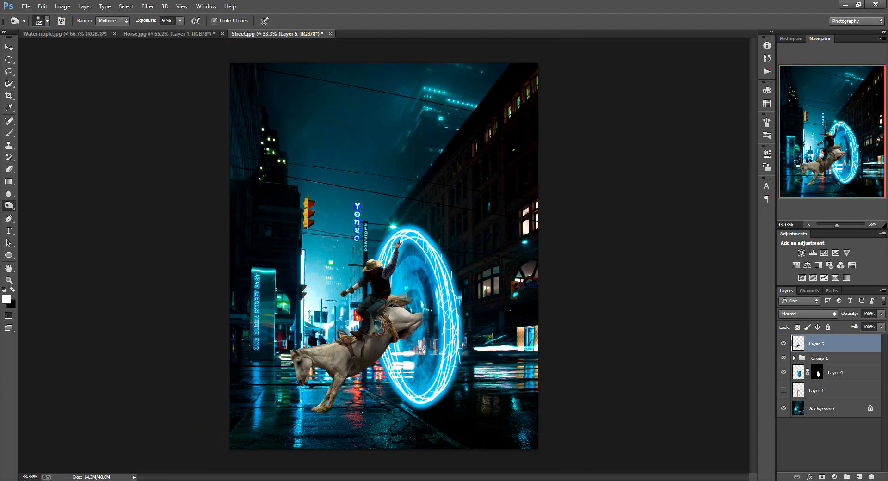
# - Create a new layer between the portal group and the horse layer and paint a black spot under the front hooves
pyautogui.click(819, 358)
pyautogui.hotkey('ctrl', 'shift', 'alt', 'n')
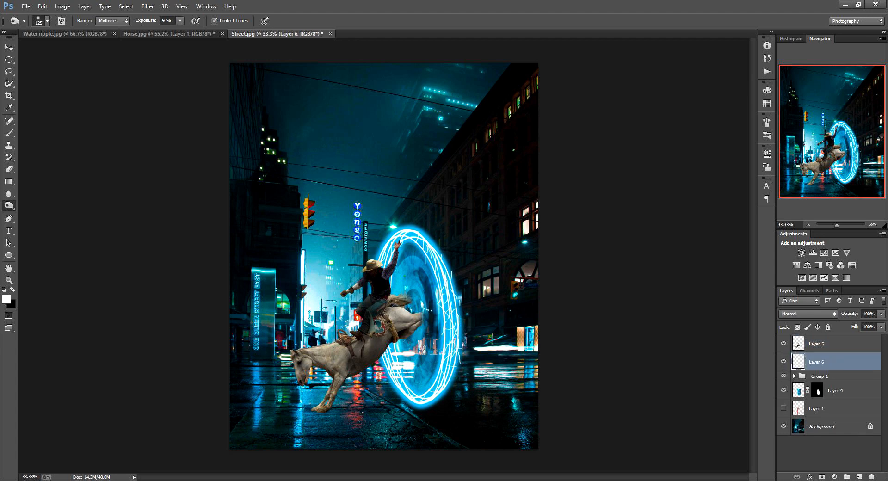
pyautogui.press('x')
pyautogui.click(9, 133)
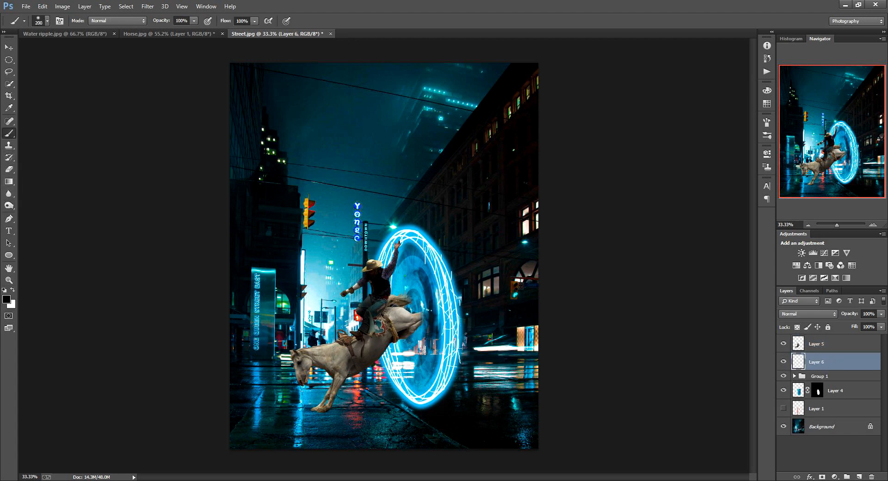
pyautogui.click(324, 417)
# - Stretch the black spot horizontally to 387.50% as a ground shadow, apply the transformation and adjust its position beneath the front hooves
pyautogui.hotkey('ctrl', 't')
pyautogui.moveTo(336, 415); pyautogui.dragTo(363, 415)
pyautogui.moveTo(330, 411)
pyautogui.mouseDown()
pyautogui.moveTo(372, 411)
pyautogui.moveTo(352, 409)
pyautogui.mouseUp()
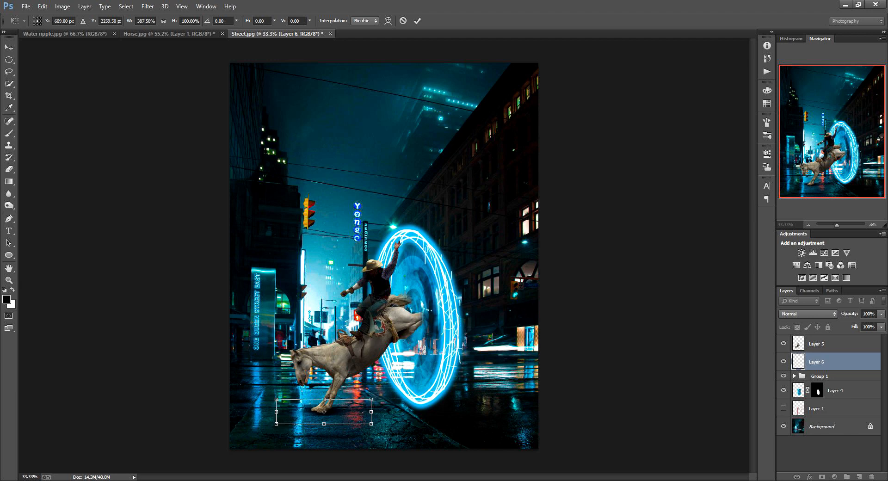
pyautogui.press('Return')
pyautogui.press('b')
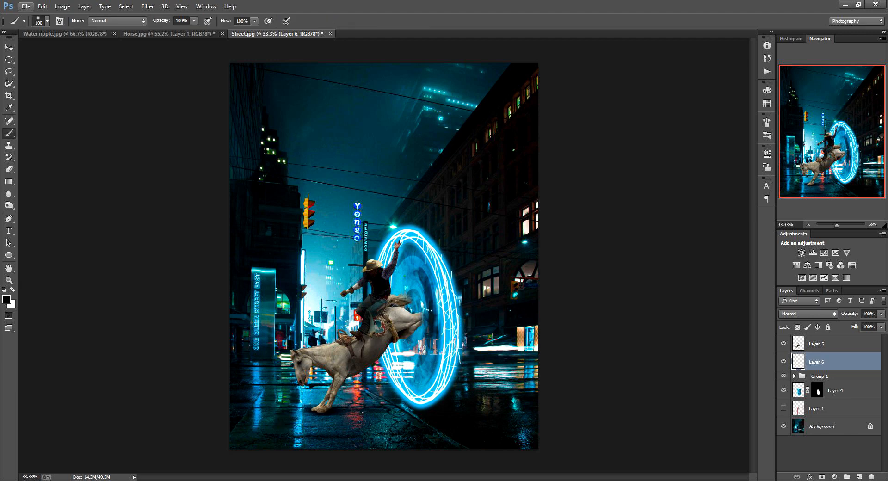
pyautogui.click(9, 47)
pyautogui.moveTo(336, 407); pyautogui.dragTo(364, 408)
# - Duplicate the shadow layer, stretch the copy to 203.06% width, rotate it -9.35° and place it beneath the horse and portal
pyautogui.hotkey('ctrl', 'j')
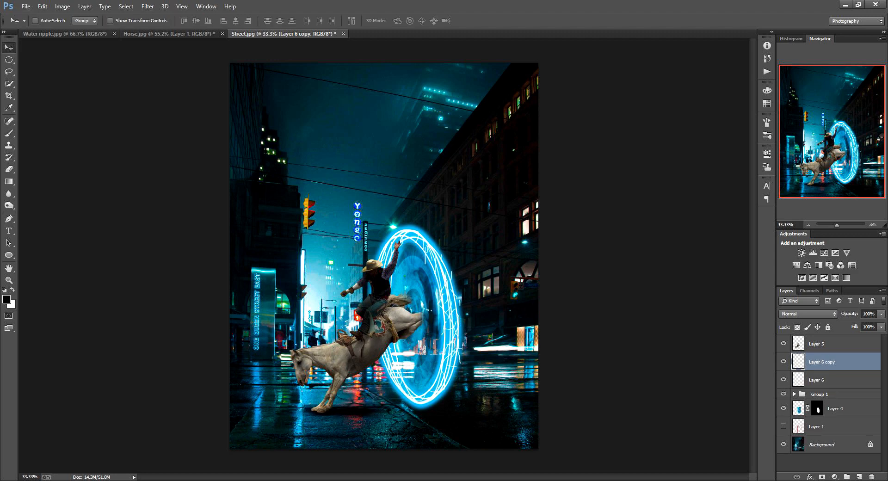
pyautogui.hotkey('ctrl', 't')
pyautogui.moveTo(305, 411); pyautogui.dragTo(260, 410)
pyautogui.moveTo(396, 417); pyautogui.dragTo(402, 411)
pyautogui.moveTo(472, 391); pyautogui.dragTo(468, 373)
pyautogui.moveTo(394, 403); pyautogui.dragTo(398, 402)
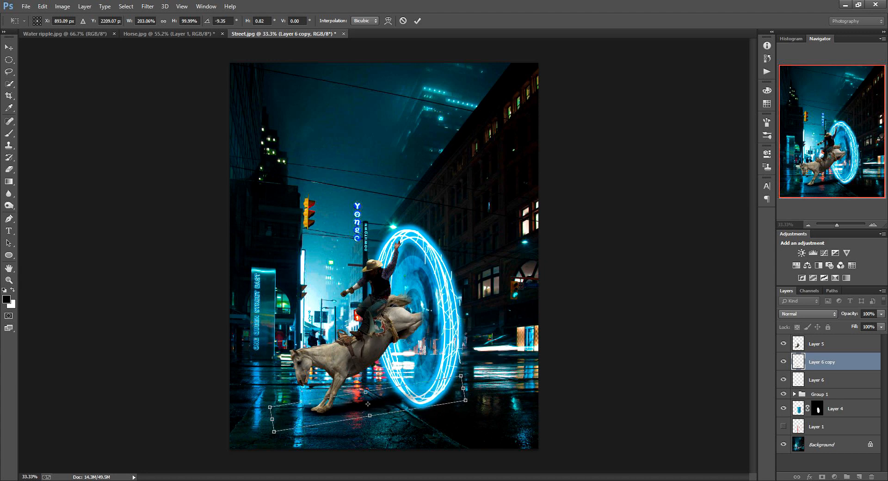
pyautogui.click(417, 21)
# - Compare the two shadow layers by toggling the duplicate's visibility, and lower the duplicate's opacity to 51%
pyautogui.click(783, 361)
pyautogui.click(828, 380)
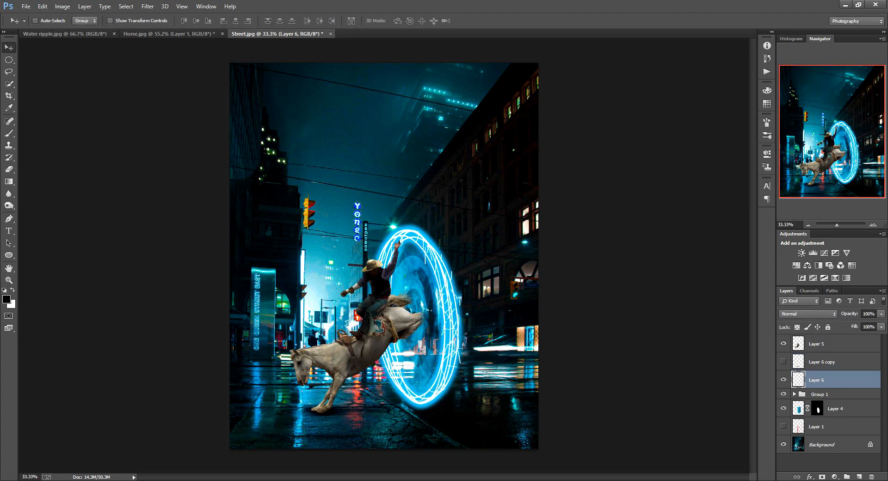
pyautogui.moveTo(850, 313); pyautogui.dragTo(840, 314)
pyautogui.click(827, 394)
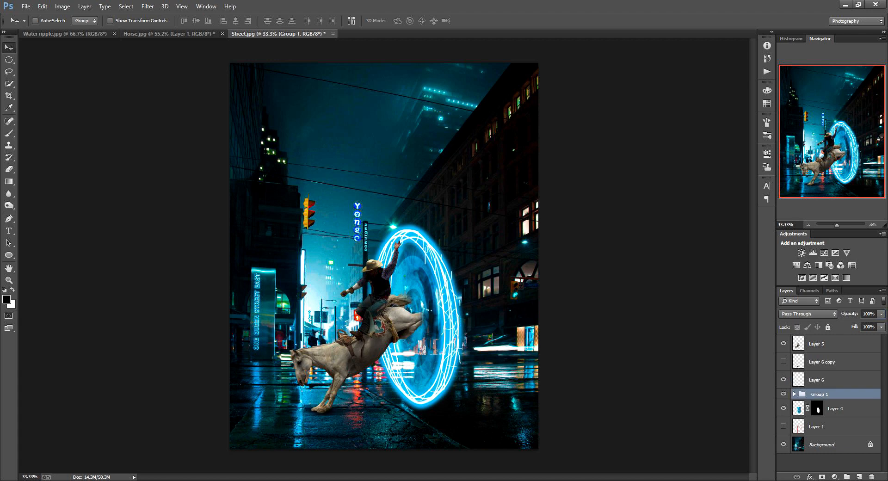
pyautogui.click(828, 362)
pyautogui.click(783, 361)
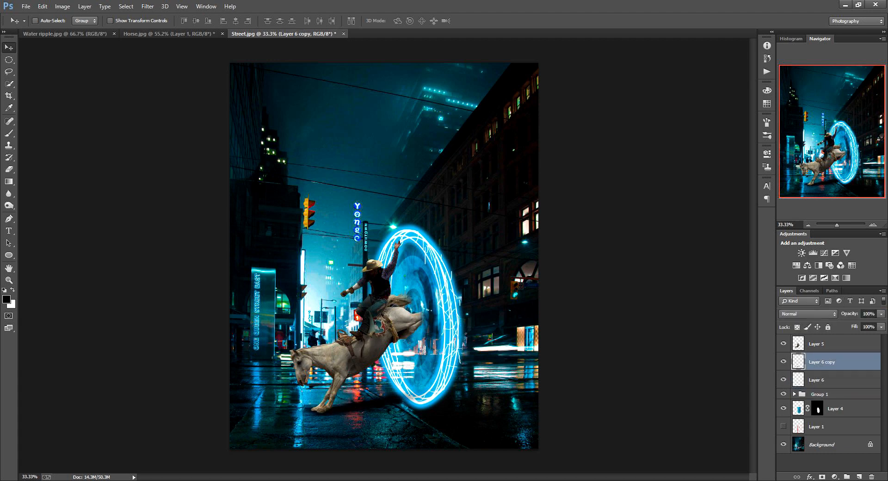
pyautogui.moveTo(849, 314); pyautogui.dragTo(821, 314)
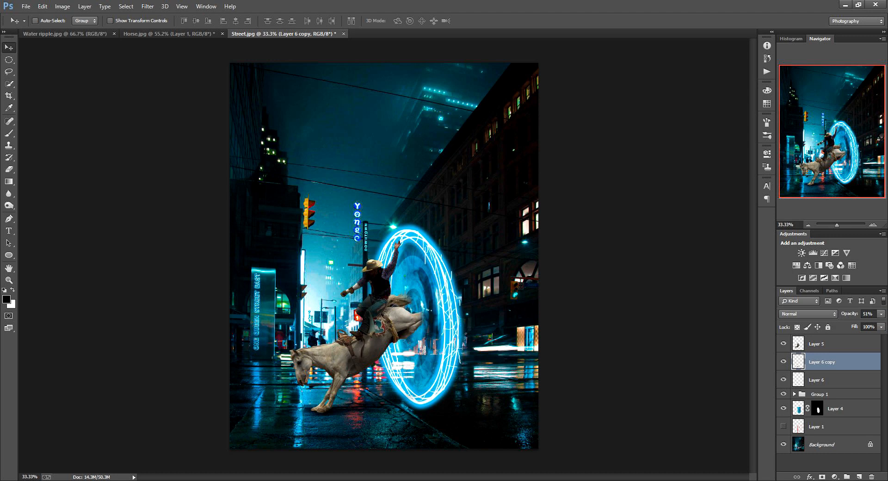
# - Create a new layer above the horse and prepare a hard round 1 px brush with the foreground and background colours swapped
pyautogui.click(859, 476)
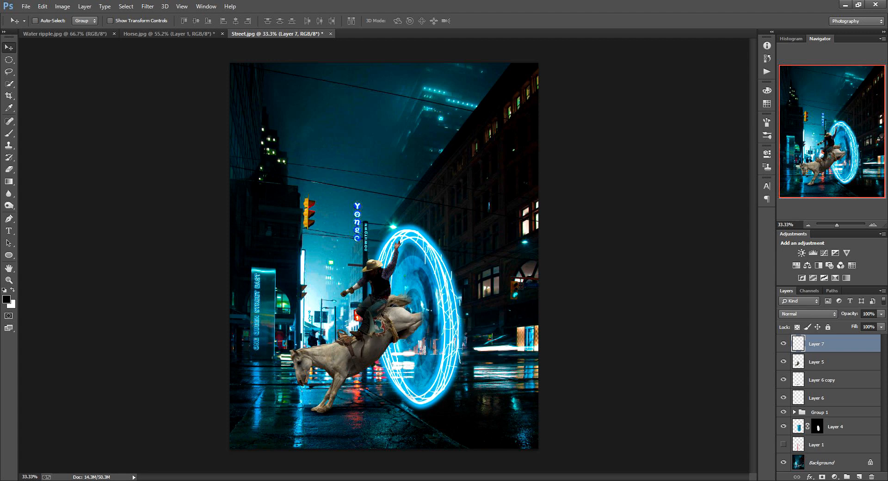
pyautogui.click(8, 133)
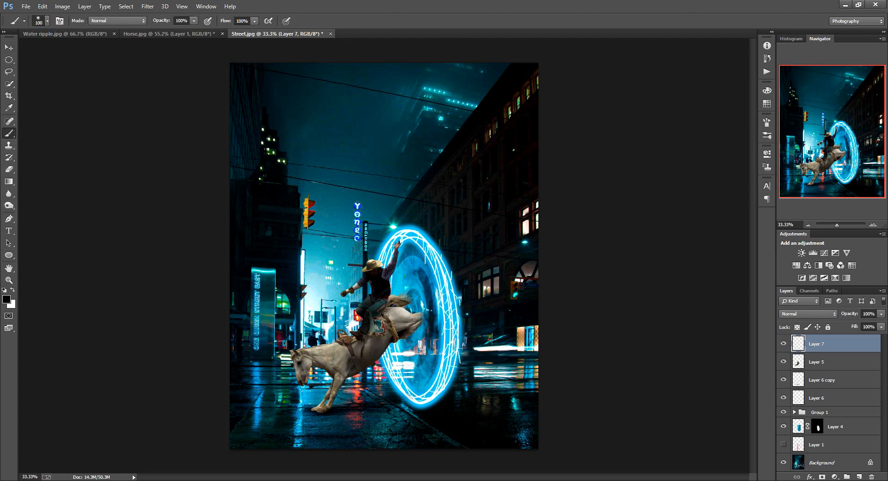
pyautogui.rightClick(353, 139)
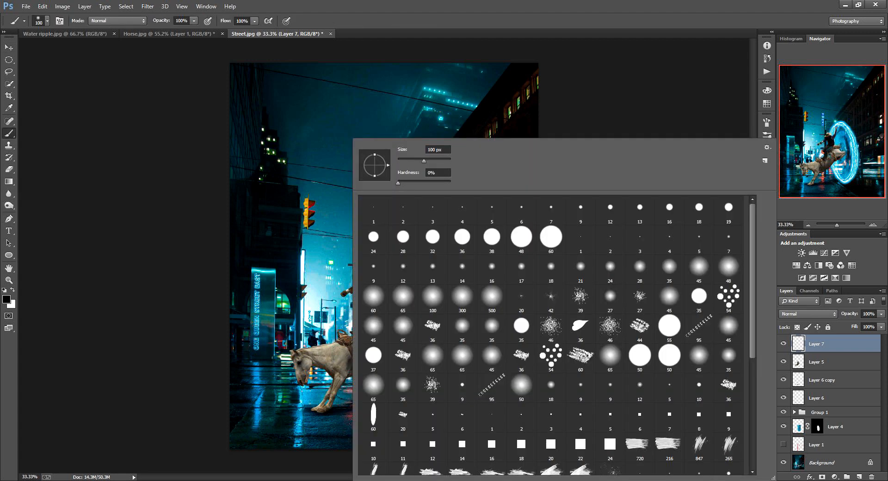
pyautogui.doubleClick(373, 207)
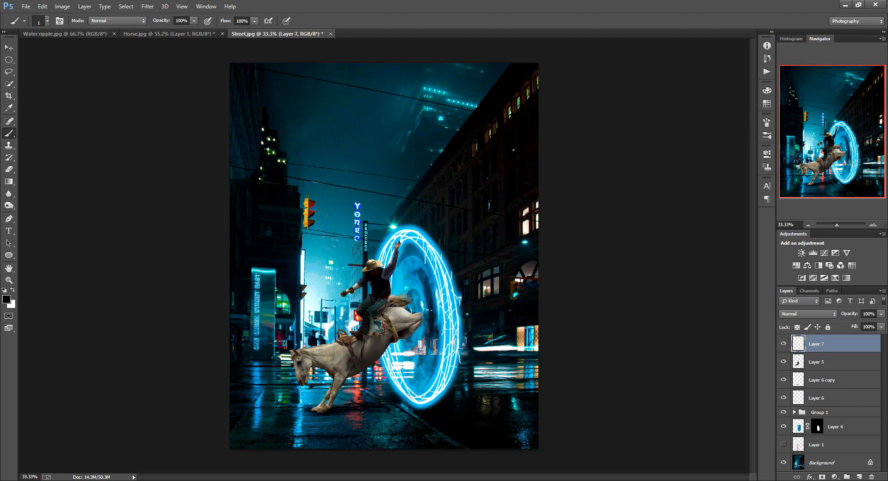
pyautogui.press('x')
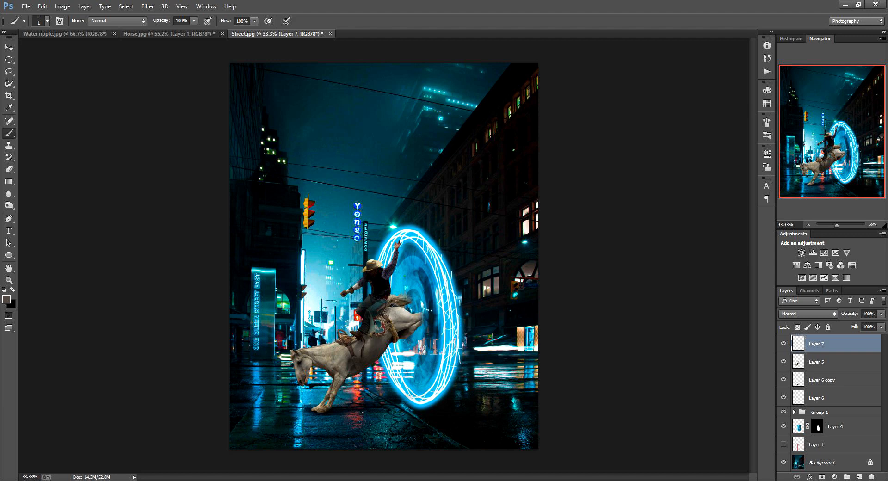
# - Add an Outer Glow to the new top layer with colour 7acbe7, size 250 px and spread 72%
pyautogui.rightClick(827, 343)
pyautogui.click(786, 103)
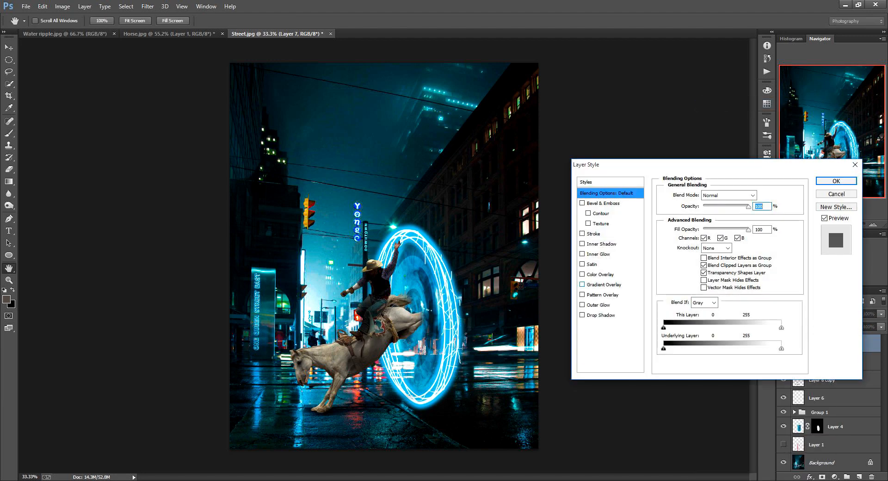
pyautogui.click(598, 305)
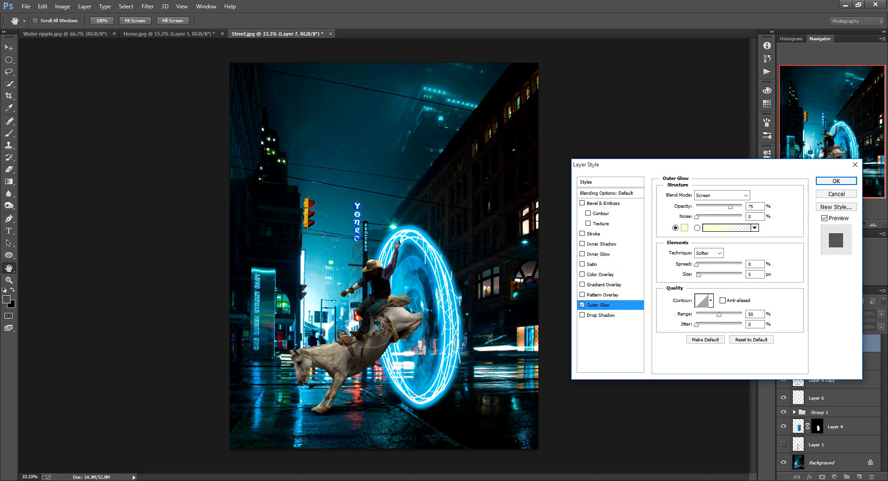
pyautogui.click(684, 228)
pyautogui.write('7acbe7')
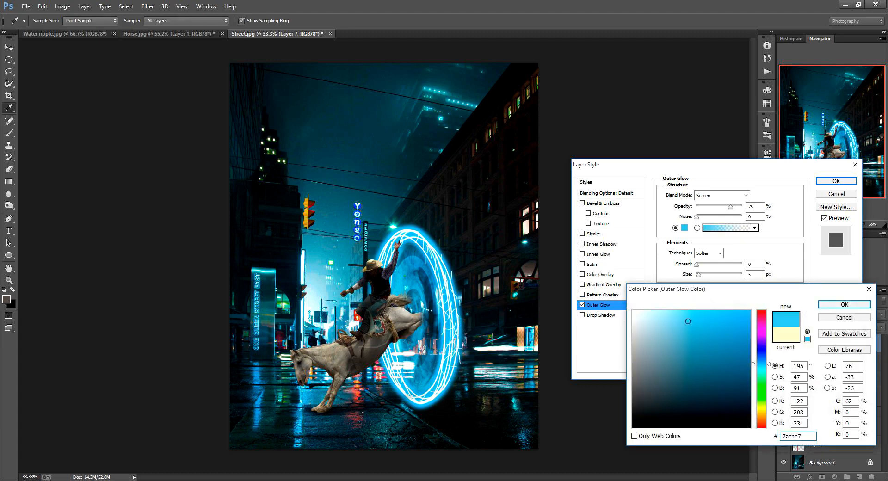
pyautogui.press('Return')
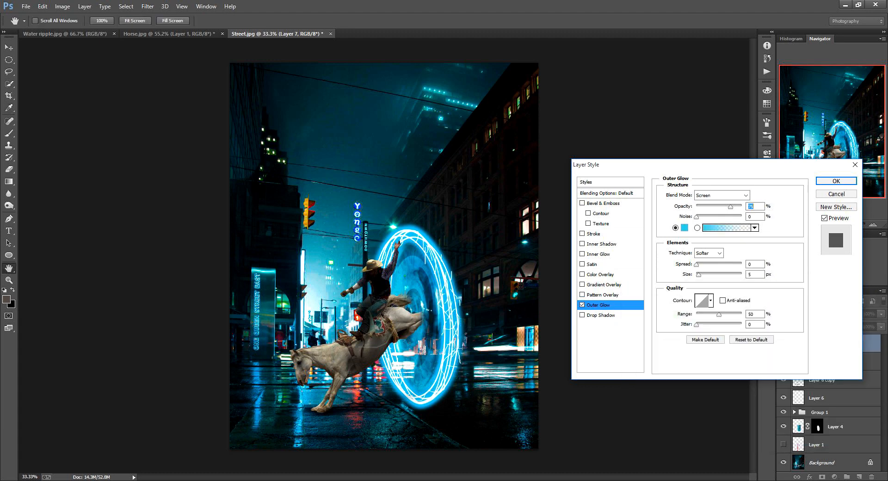
pyautogui.moveTo(697, 264); pyautogui.dragTo(729, 264)
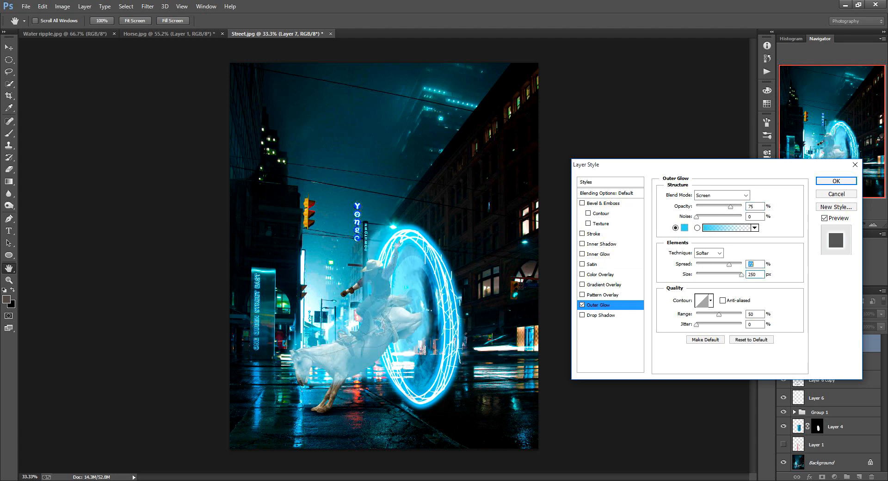
# - Try the Normal blend mode for the outer glow and reduce its spread to 46%
pyautogui.click(721, 195)
pyautogui.click(707, 205)
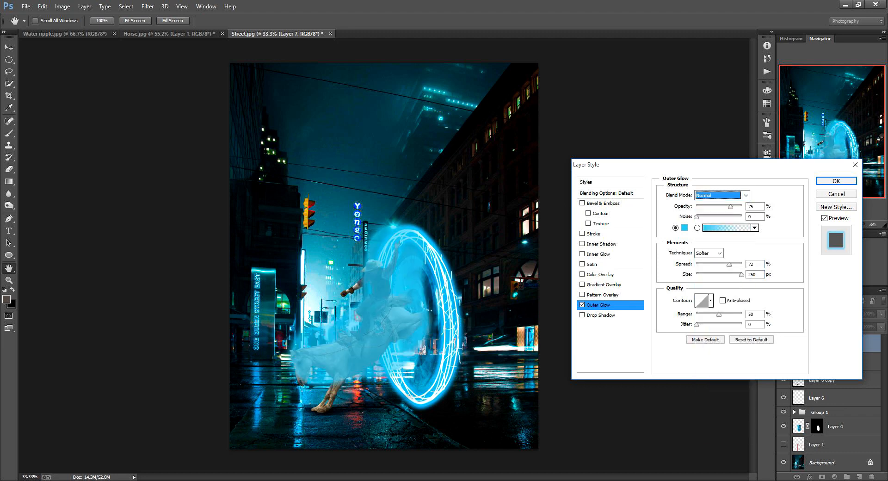
pyautogui.moveTo(729, 264)
pyautogui.mouseDown()
pyautogui.moveTo(704, 264)
pyautogui.moveTo(741, 264)
pyautogui.moveTo(716, 264)
pyautogui.mouseUp()
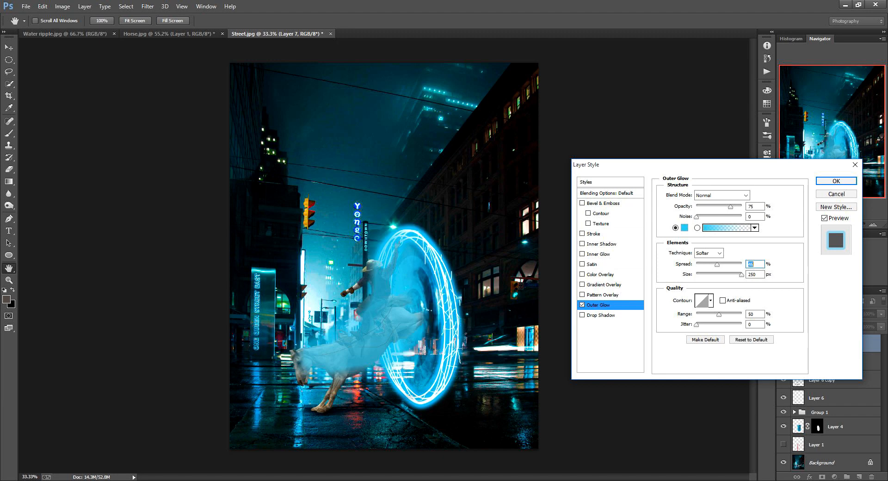
# - Try other blend modes for the outer glow, set it to Overlay and apply the layer style
pyautogui.click(720, 195)
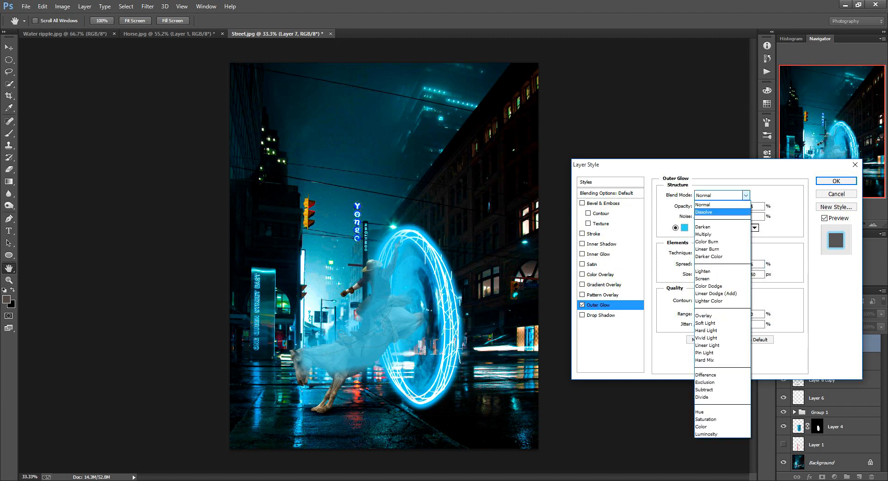
pyautogui.click(721, 212)
pyautogui.press('Down')
pyautogui.press('Down')
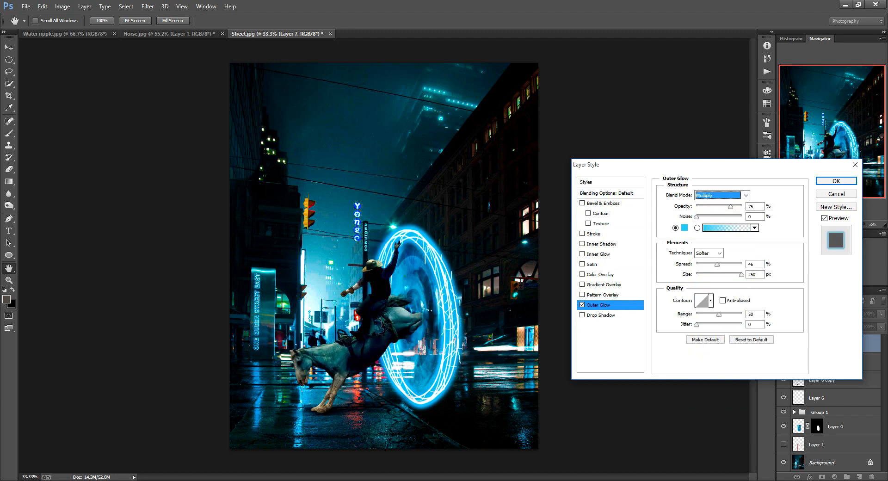
pyautogui.press('Down')
pyautogui.press('Down')
pyautogui.press('Down')
pyautogui.press('Down')
pyautogui.press('Down')
pyautogui.press('Down')
pyautogui.press('Down')
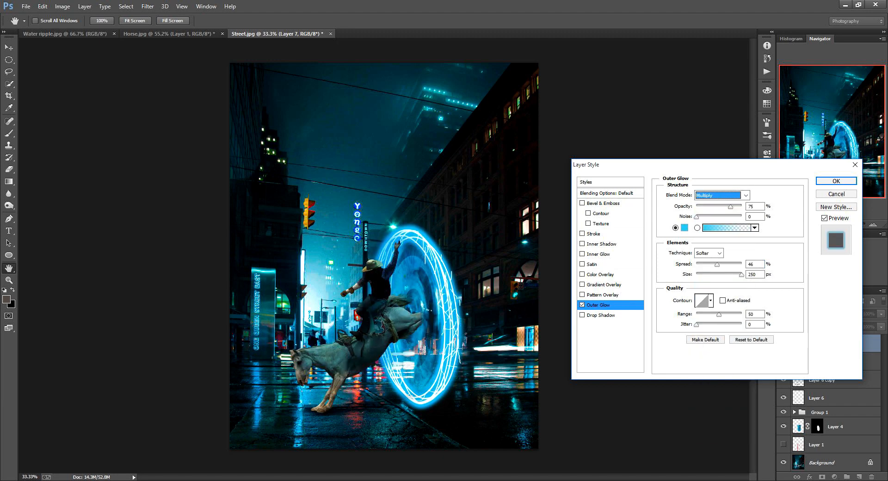
pyautogui.press('Down')
pyautogui.press('Down')
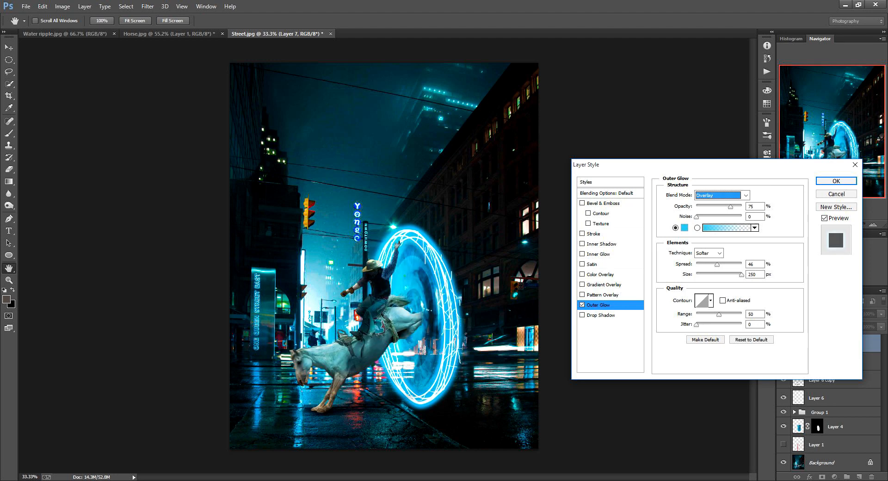
pyautogui.press('Return')
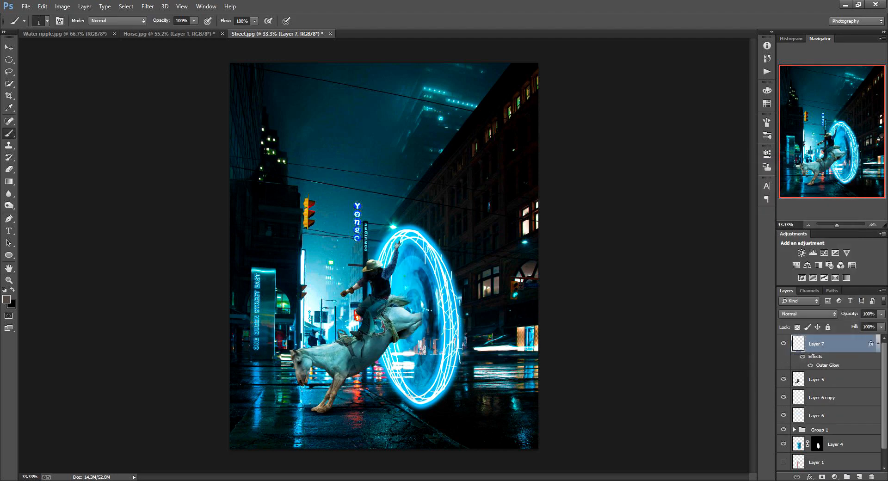
# - Free-transform the glow layer to 129.30% width, rotate it 17.31°, increase its height to 140.97% and place it over the horse and rider
pyautogui.hotkey('ctrl', 't')
pyautogui.moveTo(391, 344); pyautogui.dragTo(412, 370)
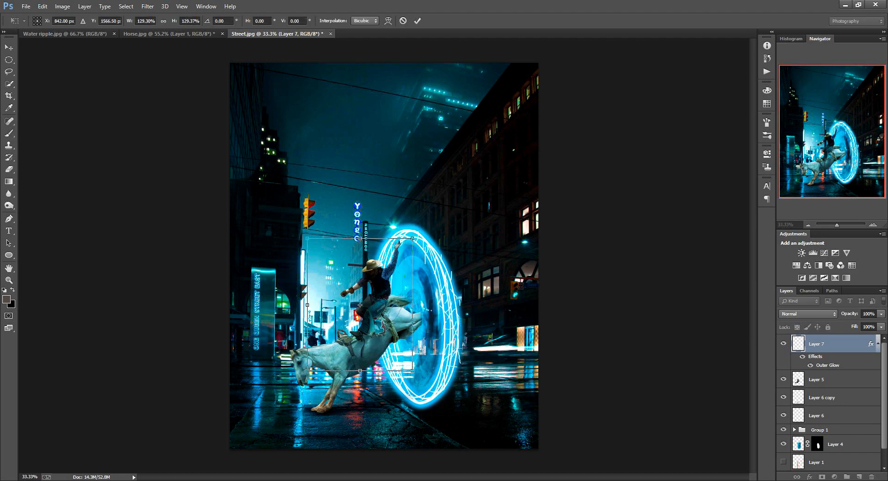
pyautogui.moveTo(415, 236); pyautogui.dragTo(424, 245)
pyautogui.moveTo(399, 303)
pyautogui.mouseDown()
pyautogui.moveTo(376, 299)
pyautogui.moveTo(389, 278)
pyautogui.moveTo(399, 302)
pyautogui.moveTo(394, 296)
pyautogui.mouseUp()
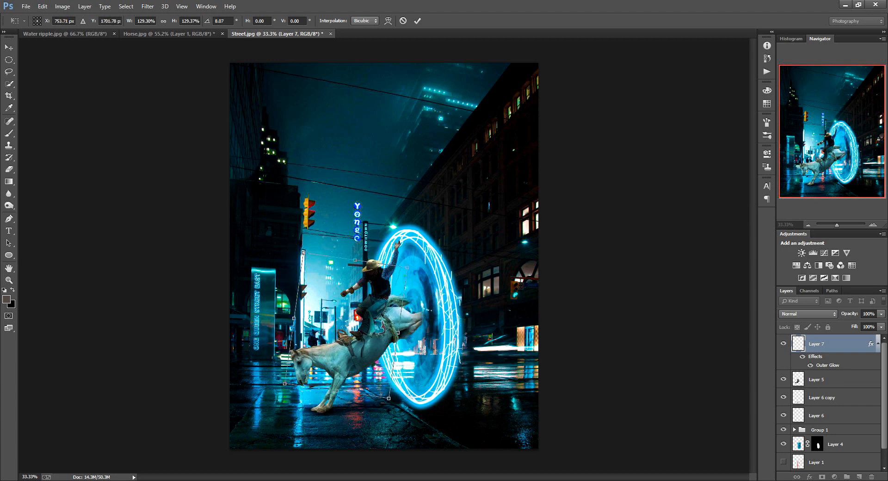
pyautogui.moveTo(406, 246); pyautogui.dragTo(394, 274)
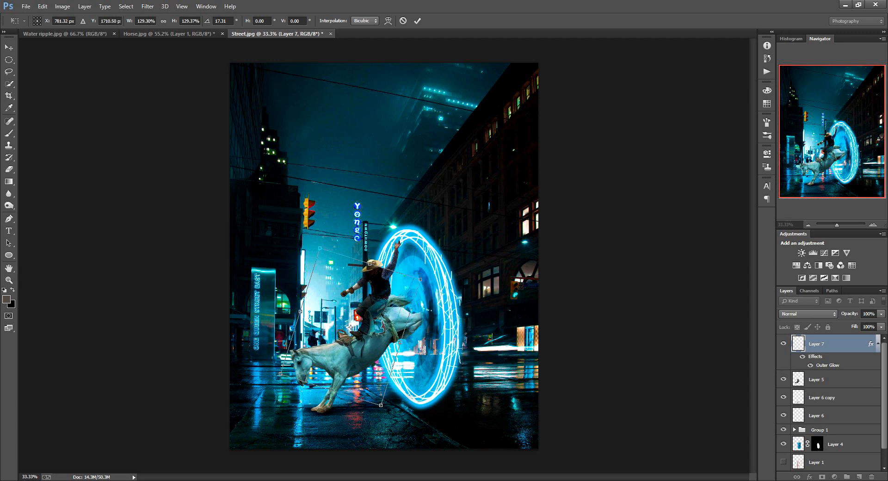
pyautogui.moveTo(370, 263); pyautogui.dragTo(378, 252)
pyautogui.moveTo(331, 390)
pyautogui.mouseDown()
pyautogui.moveTo(326, 403)
pyautogui.moveTo(323, 386)
pyautogui.mouseUp()
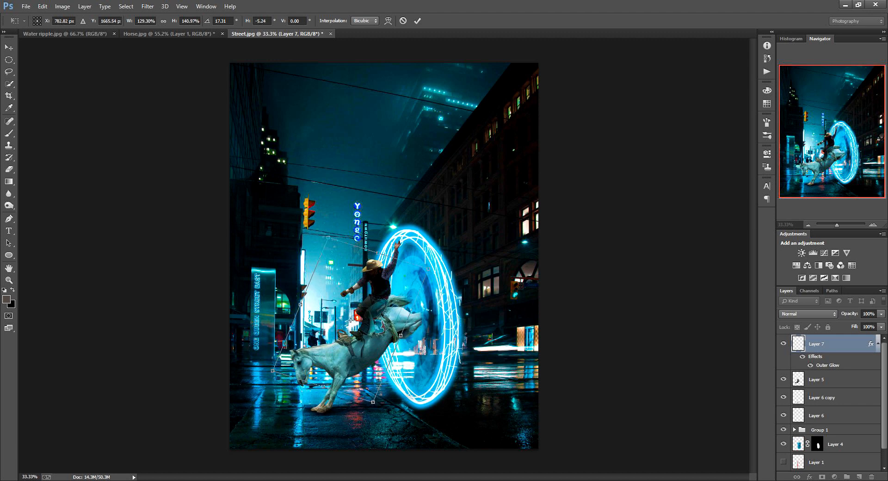
# - Distort the corners and edges of the glow layer to fit the horse and rider, and apply the transformation
pyautogui.moveTo(373, 402); pyautogui.dragTo(369, 441)
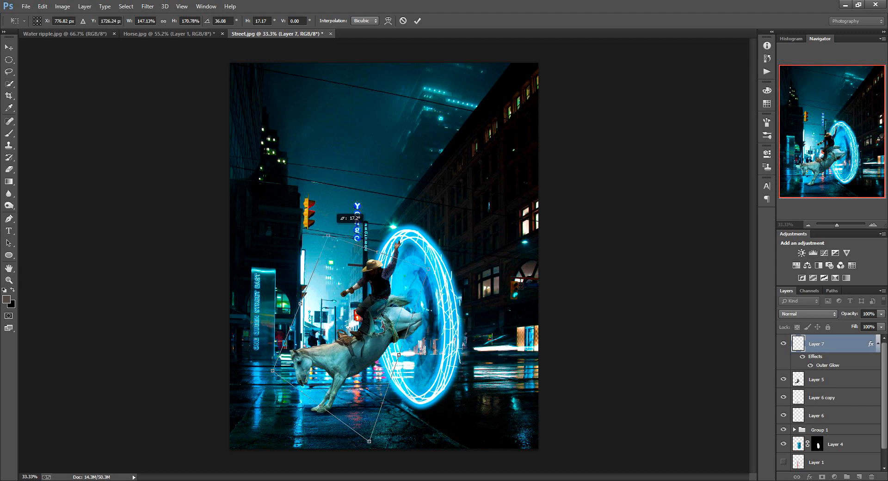
pyautogui.moveTo(327, 235)
pyautogui.mouseDown()
pyautogui.moveTo(326, 210)
pyautogui.moveTo(324, 239)
pyautogui.moveTo(330, 227)
pyautogui.mouseUp()
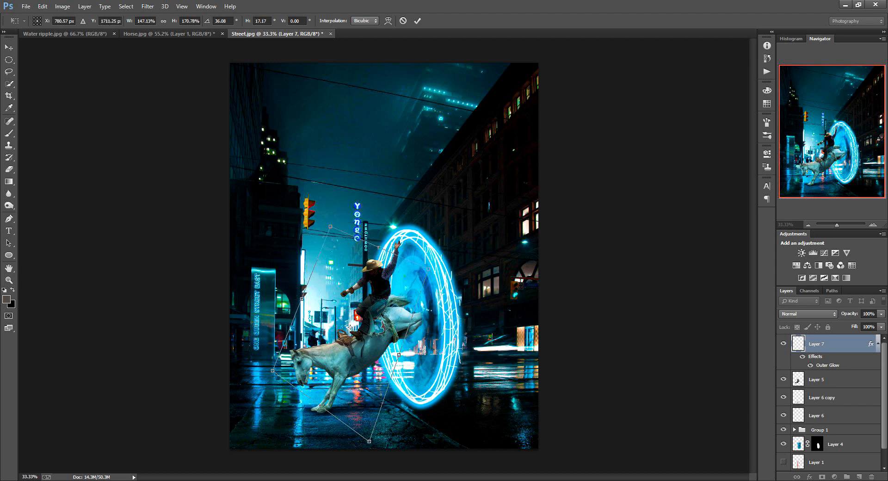
pyautogui.moveTo(301, 298); pyautogui.dragTo(305, 277)
pyautogui.moveTo(276, 349); pyautogui.dragTo(276, 355)
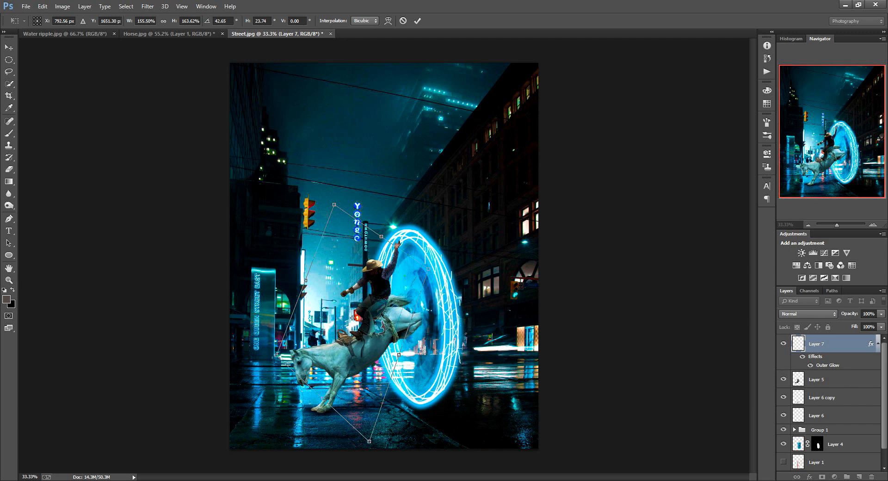
pyautogui.moveTo(333, 205)
pyautogui.mouseDown()
pyautogui.moveTo(330, 178)
pyautogui.moveTo(336, 199)
pyautogui.mouseUp()
pyautogui.press('Return')
# - Duplicate the glow layer, shift the copy over the rider and set its blend mode to Saturation
pyautogui.hotkey('ctrl', 'j')
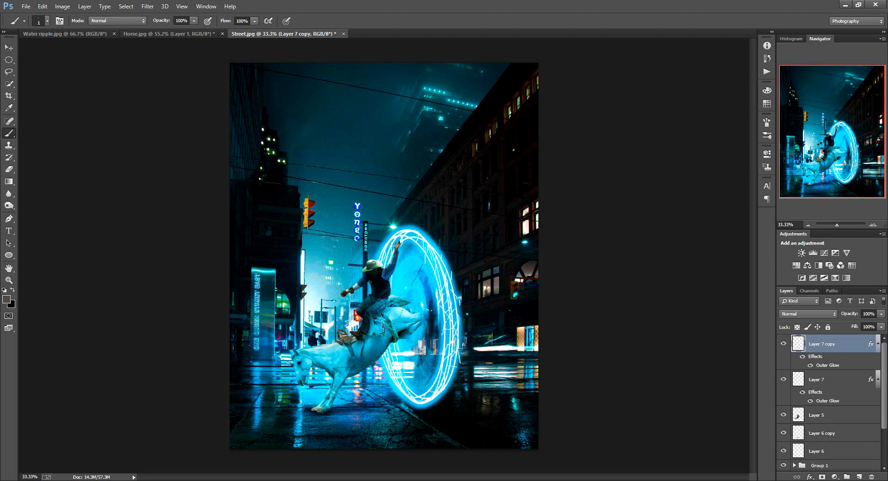
pyautogui.press('v')
pyautogui.moveTo(388, 233); pyautogui.dragTo(392, 243)
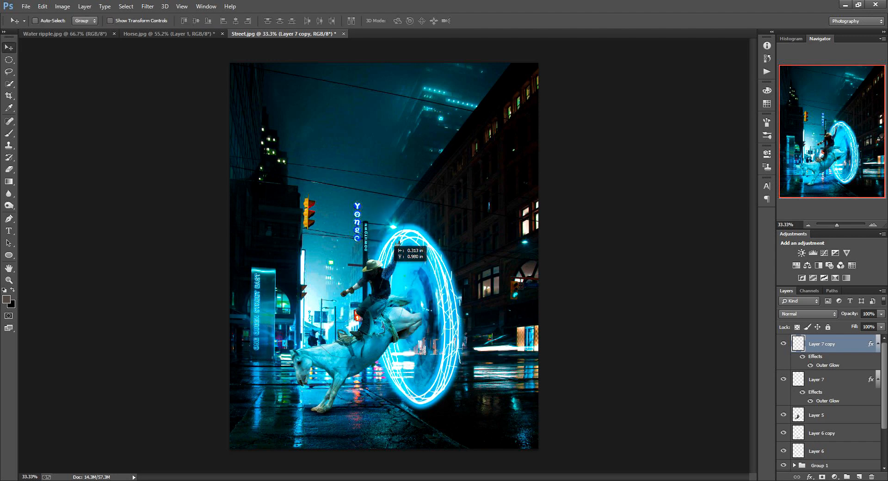
pyautogui.click(808, 313)
pyautogui.click(795, 91)
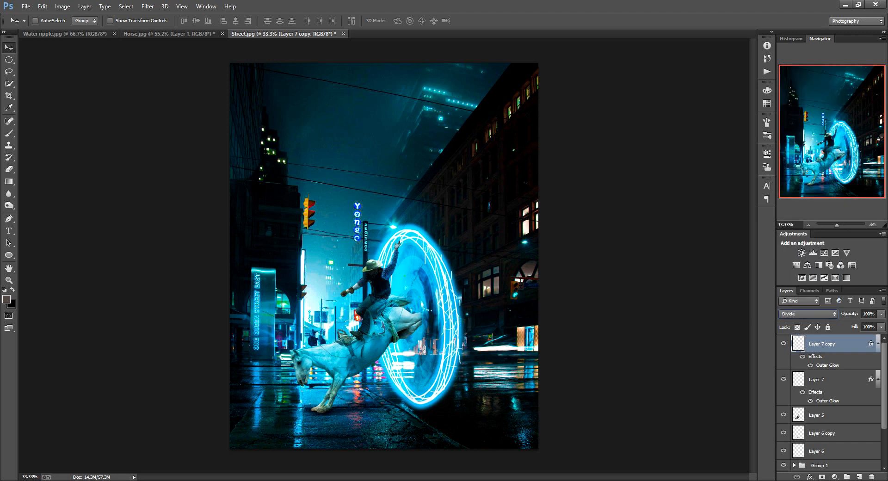
# - Free-transform the Saturation glow copy, scaling it to about 74% and placing it over the rider
pyautogui.hotkey('ctrl', 't')
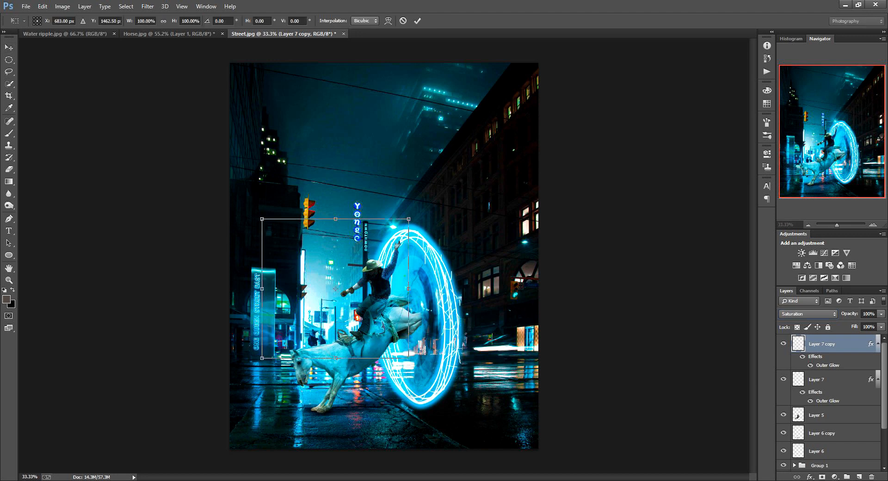
pyautogui.moveTo(408, 358); pyautogui.dragTo(390, 340)
pyautogui.moveTo(359, 292)
pyautogui.mouseDown()
pyautogui.moveTo(373, 290)
pyautogui.moveTo(368, 282)
pyautogui.mouseUp()
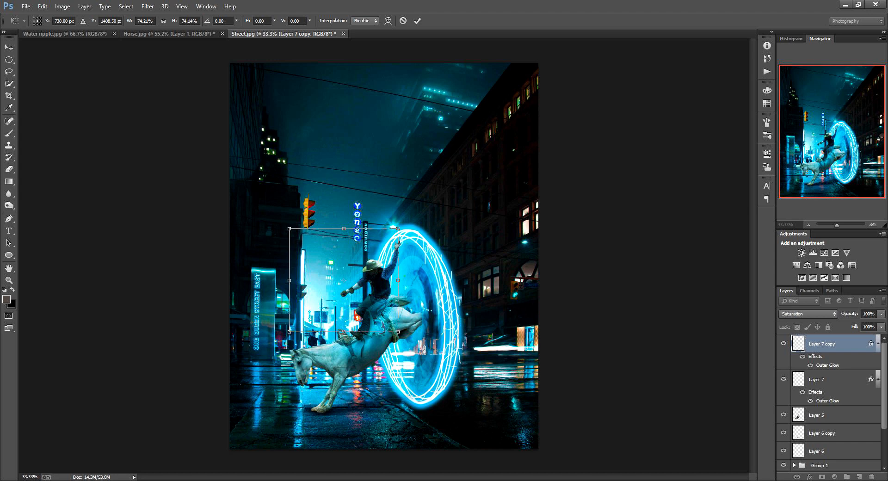
# - Narrow and distort the glow copy to fit the rider at 48.23% width and 69.81% height, and apply the transformation
pyautogui.moveTo(289, 280); pyautogui.dragTo(385, 280)
pyautogui.moveTo(367, 223); pyautogui.dragTo(380, 258)
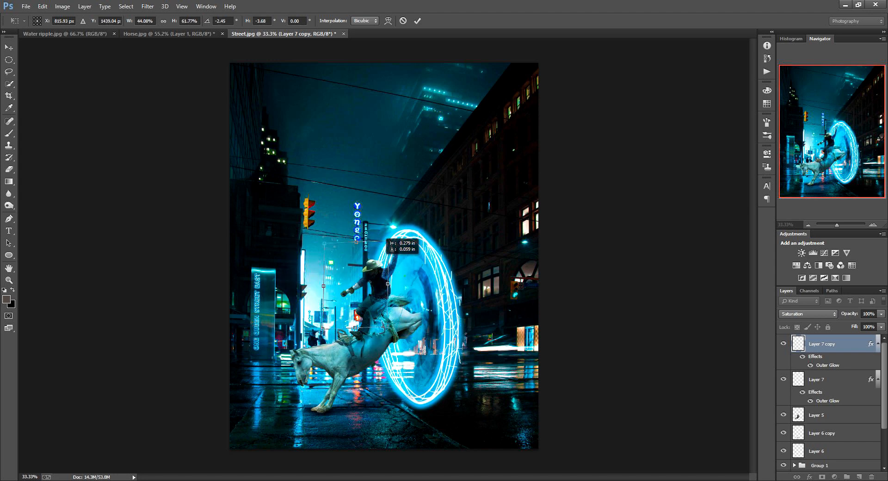
pyautogui.moveTo(323, 285); pyautogui.dragTo(350, 301)
pyautogui.moveTo(375, 247); pyautogui.dragTo(402, 245)
pyautogui.moveTo(361, 266); pyautogui.dragTo(395, 255)
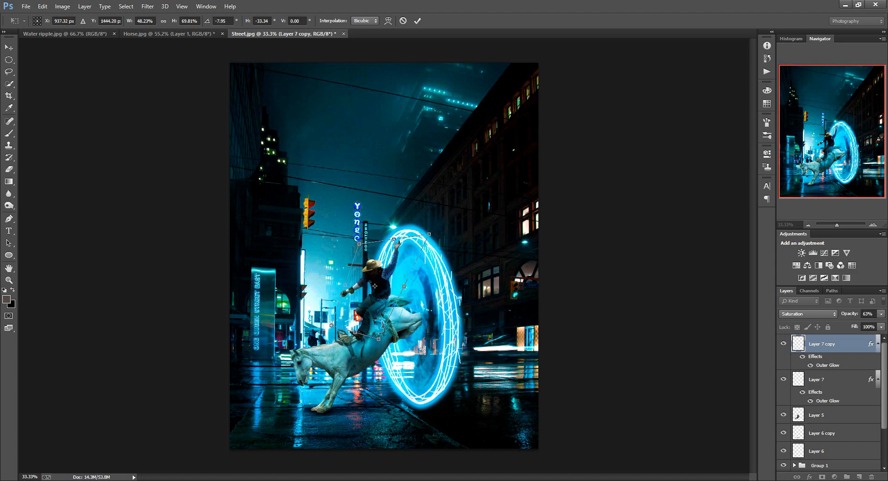
pyautogui.click(417, 20)
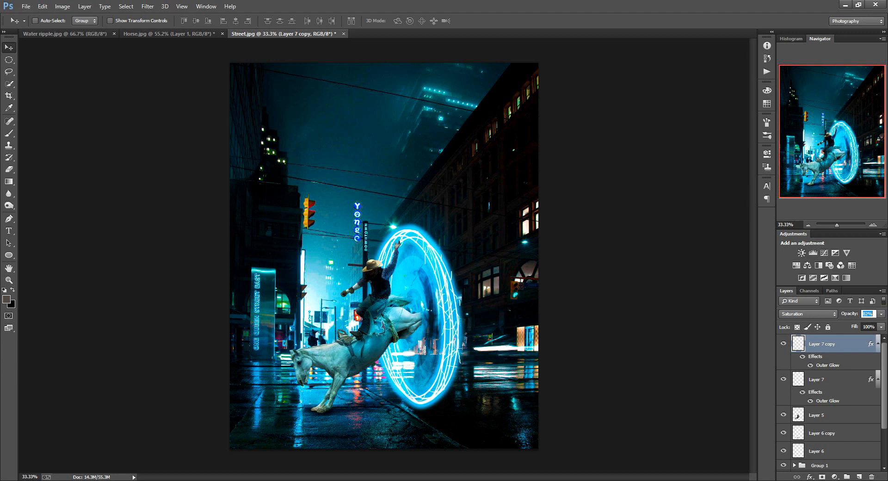
# - Set the glow copy's opacity to 82% and compare the rider with and without the glow layers
pyautogui.press('Return')
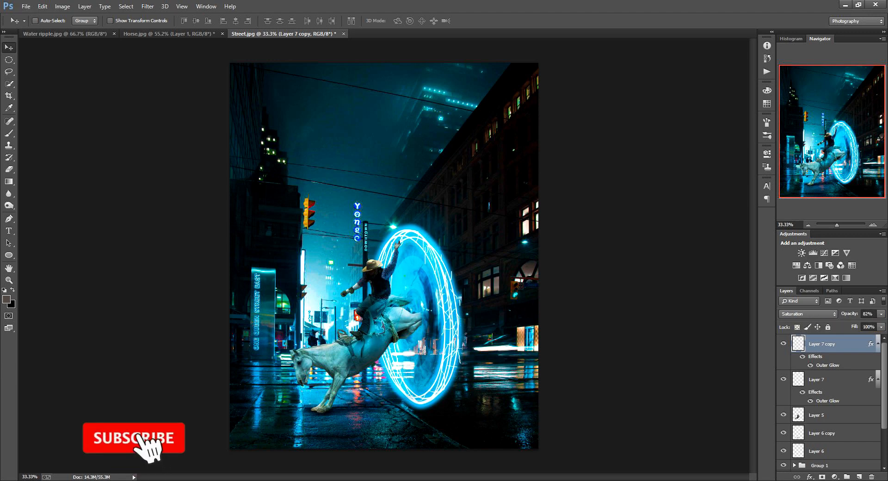
pyautogui.click(783, 344)
pyautogui.click(782, 379)
pyautogui.click(783, 379)
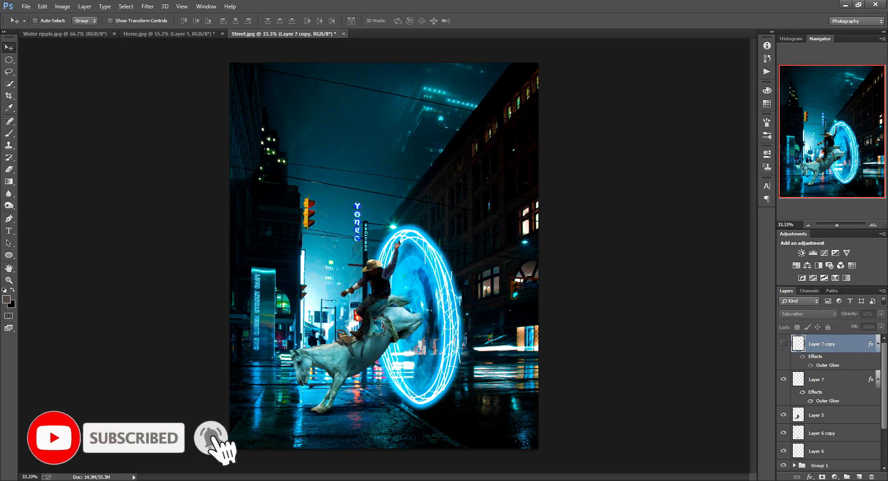
pyautogui.click(783, 344)
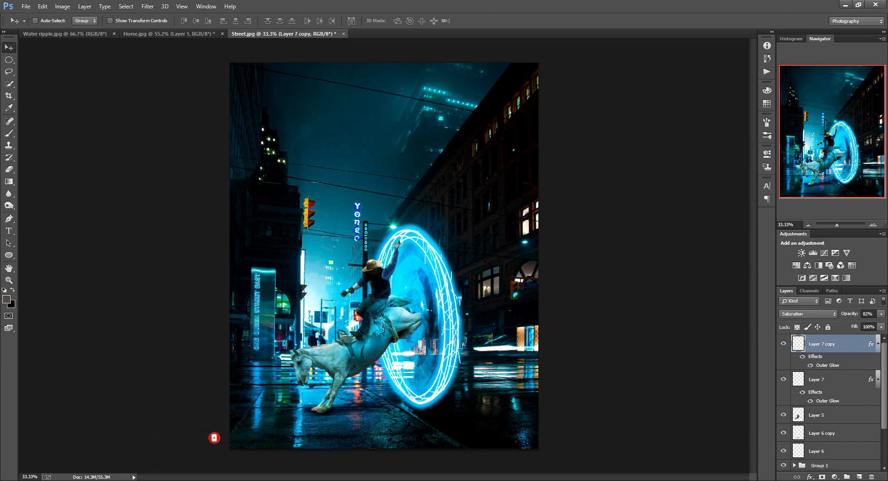
# - Check the hidden Layer 1 above the background and delete it
pyautogui.scroll(-3, 827, 402)
pyautogui.click(833, 444)
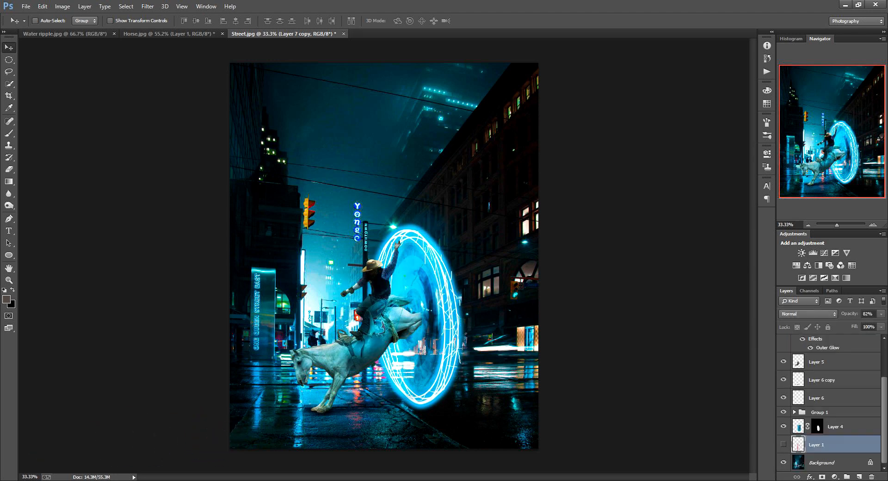
pyautogui.click(783, 444)
pyautogui.click(783, 444)
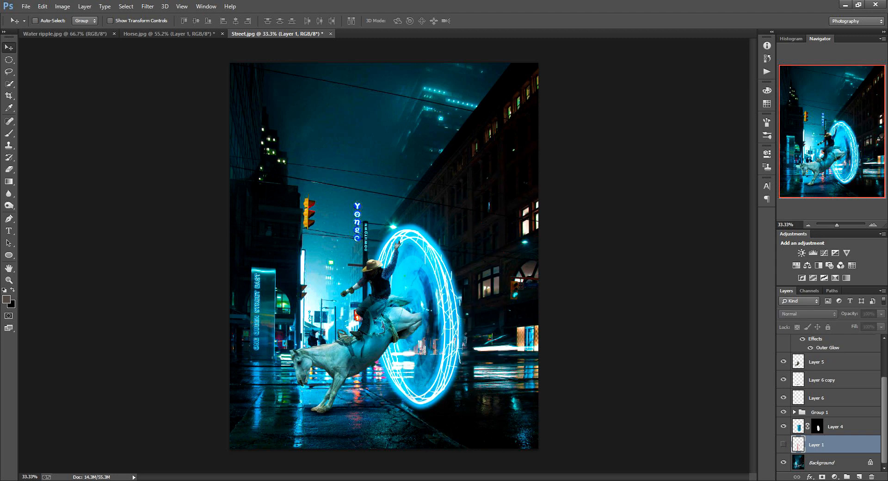
pyautogui.rightClick(816, 444)
pyautogui.click(786, 108)
pyautogui.click(426, 181)
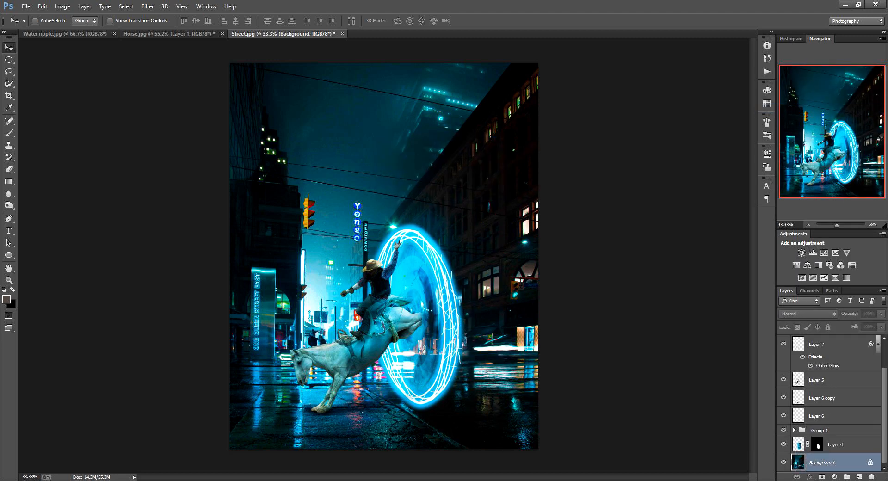
# - Duplicate all layers from the background up to Layer 7 copy and merge the duplicates into one layer
pyautogui.keyDown('shift'); pyautogui.click(833, 344); pyautogui.keyUp('shift')
pyautogui.scroll(1, 832, 344)
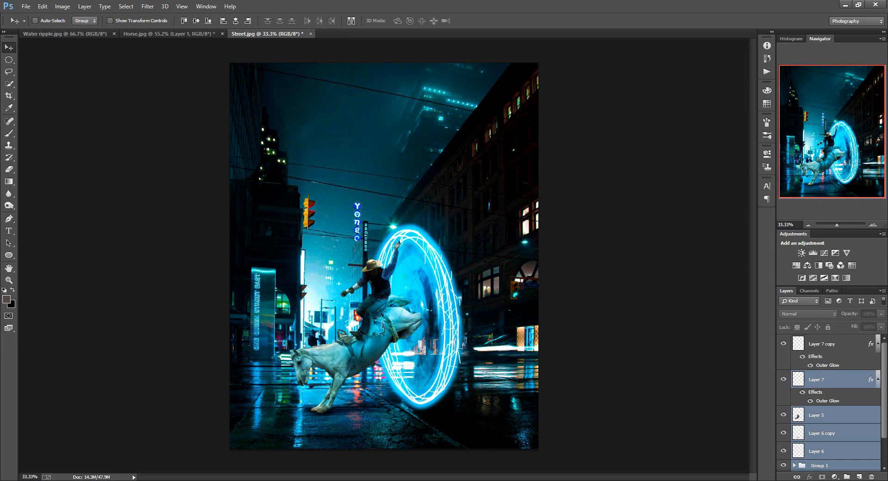
pyautogui.keyDown('shift'); pyautogui.click(833, 344); pyautogui.keyUp('shift')
pyautogui.moveTo(832, 344); pyautogui.dragTo(859, 476)
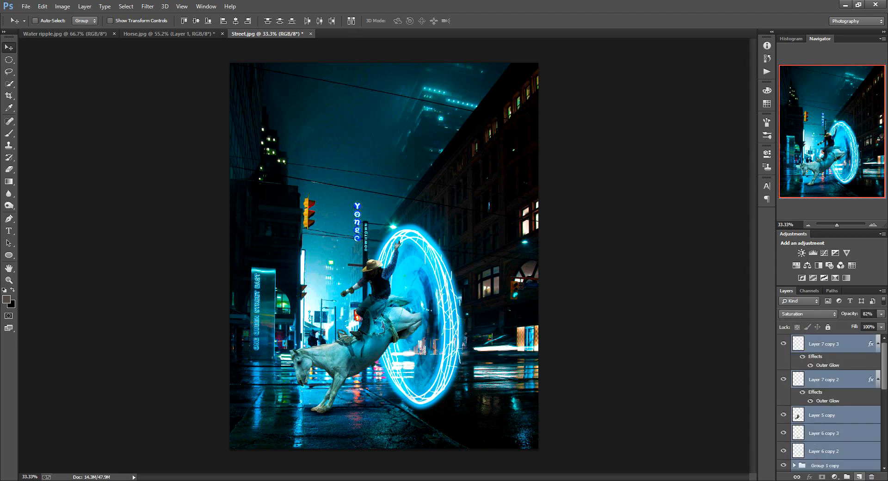
pyautogui.hotkey('ctrl', 'e')
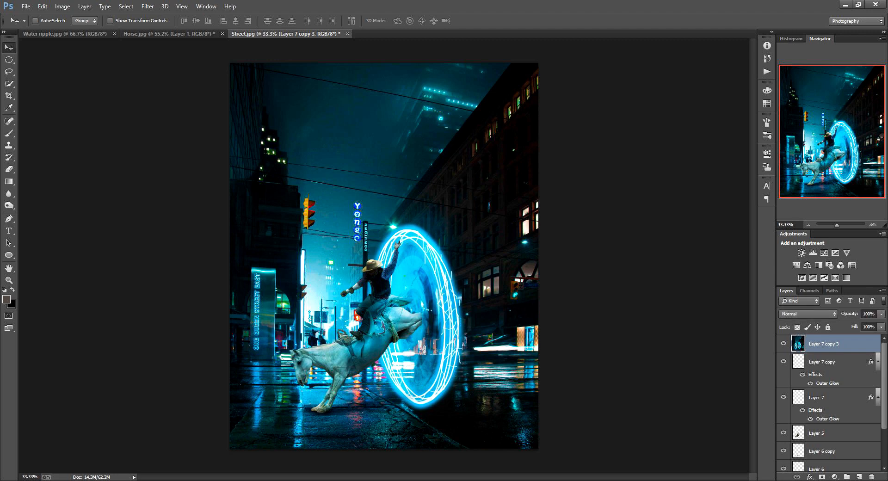
# - Open the merged layer in the Camera Raw filter, set Contrast to +22 and slightly raise Vibrance
pyautogui.click(147, 6)
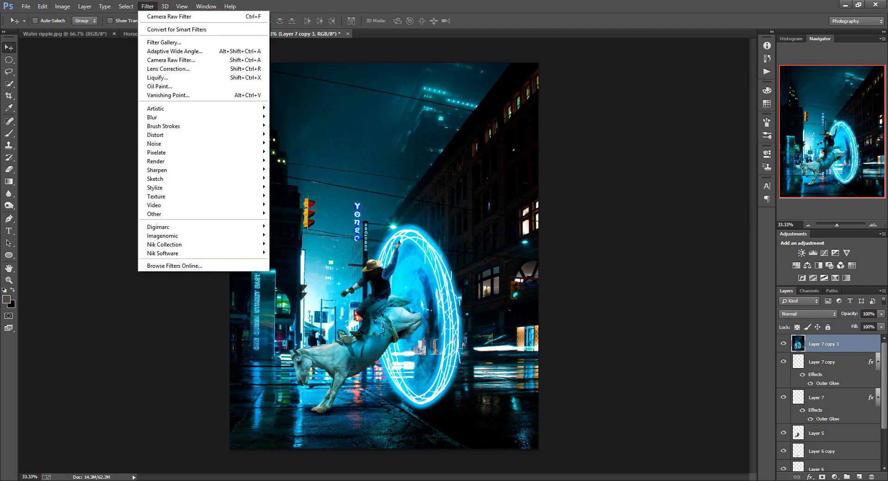
pyautogui.click(162, 60)
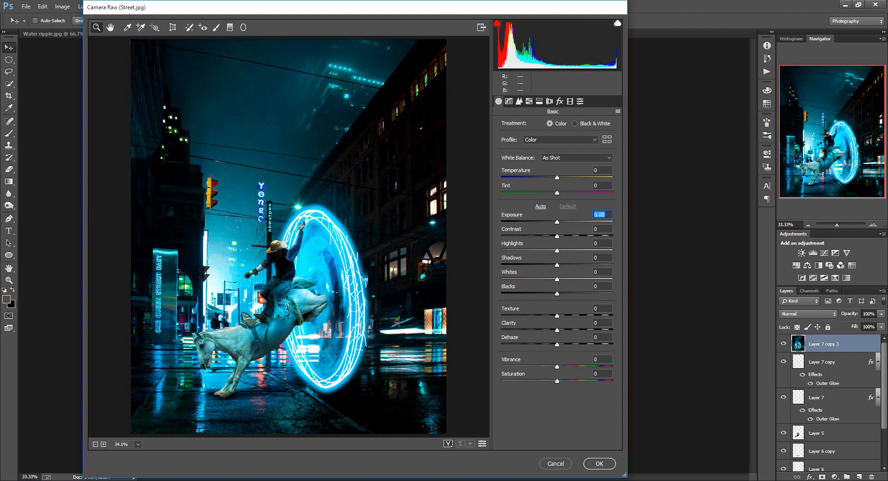
pyautogui.moveTo(557, 236); pyautogui.dragTo(569, 235)
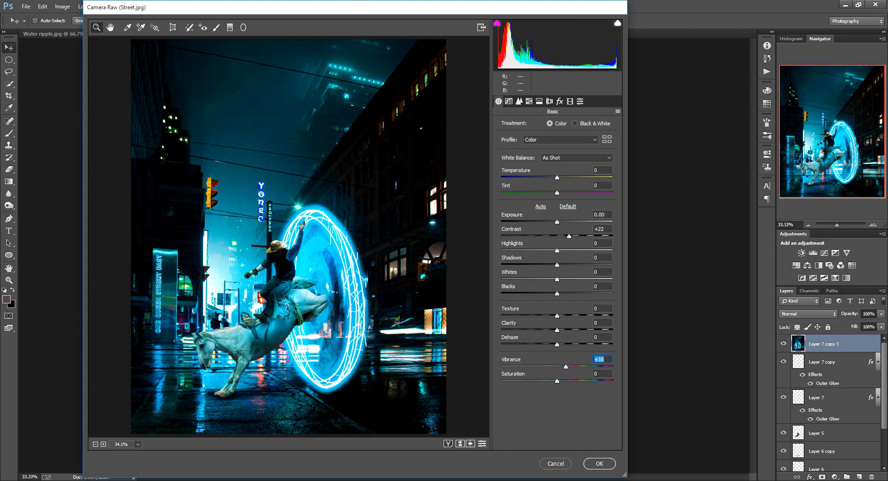
pyautogui.moveTo(565, 366); pyautogui.dragTo(559, 366)
# - Apply the Camera Raw filter with a post-crop vignetting amount of -36 and compare the image with and without the merged layer
pyautogui.click(539, 101)
pyautogui.click(550, 100)
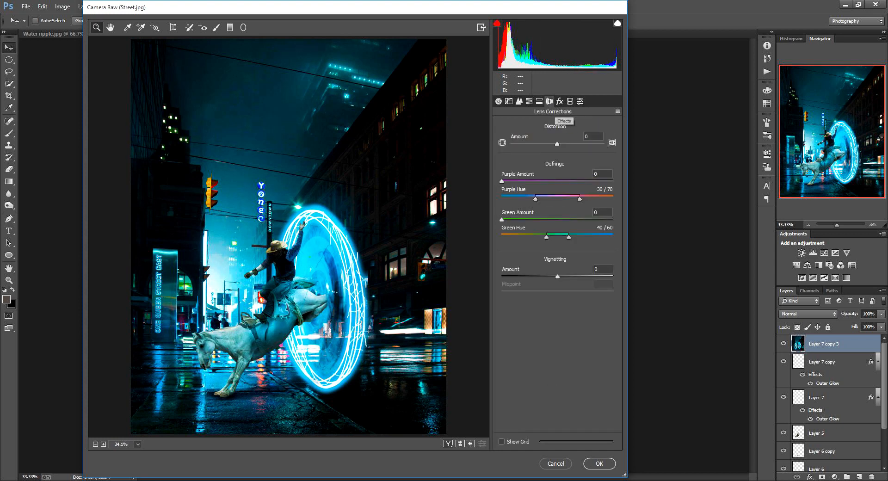
pyautogui.click(559, 101)
pyautogui.moveTo(557, 222); pyautogui.dragTo(544, 221)
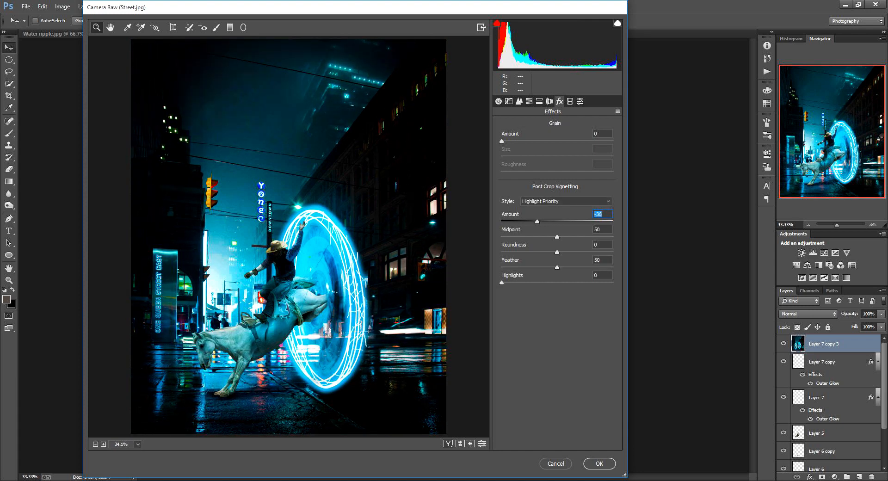
pyautogui.click(600, 464)
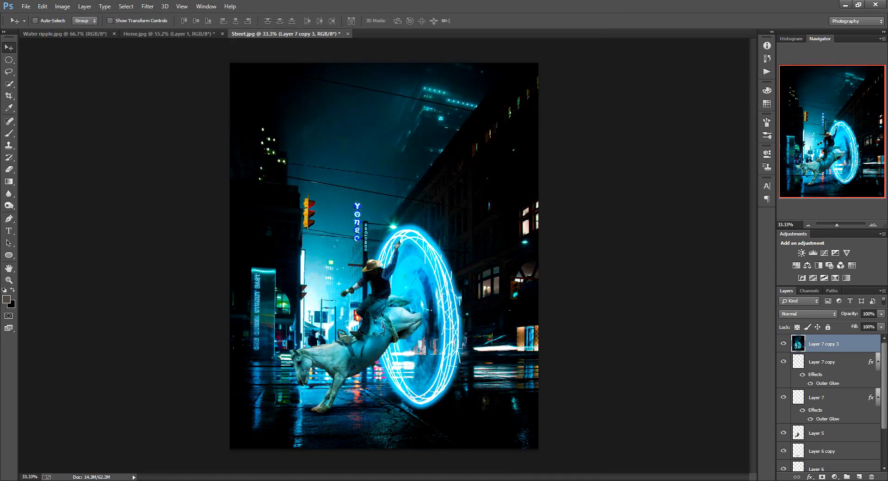
pyautogui.click(782, 343)
pyautogui.click(783, 343)
# - Save the composite as a JPEG named "G S" in the PS Images folder on the Desktop
pyautogui.click(25, 6)
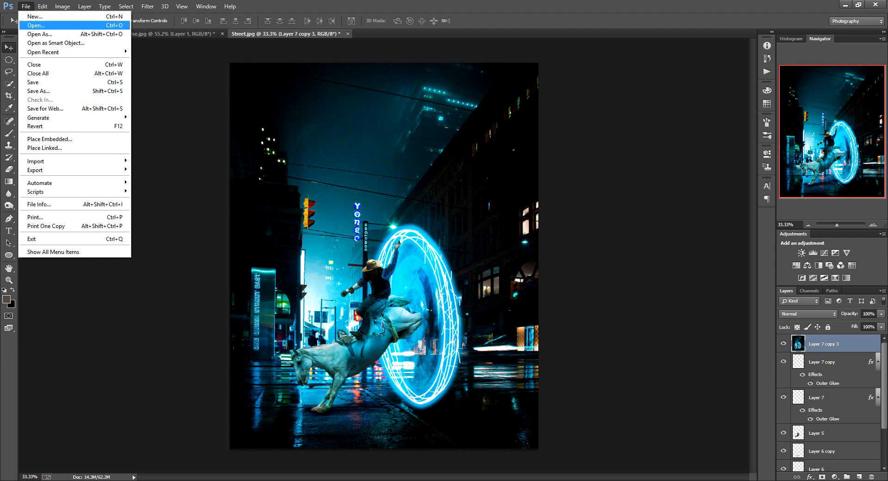
pyautogui.click(74, 90)
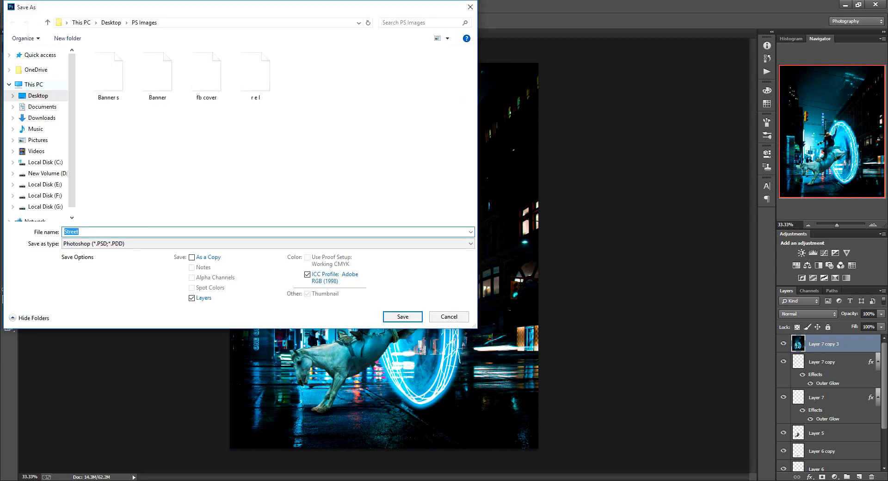
pyautogui.click(38, 95)
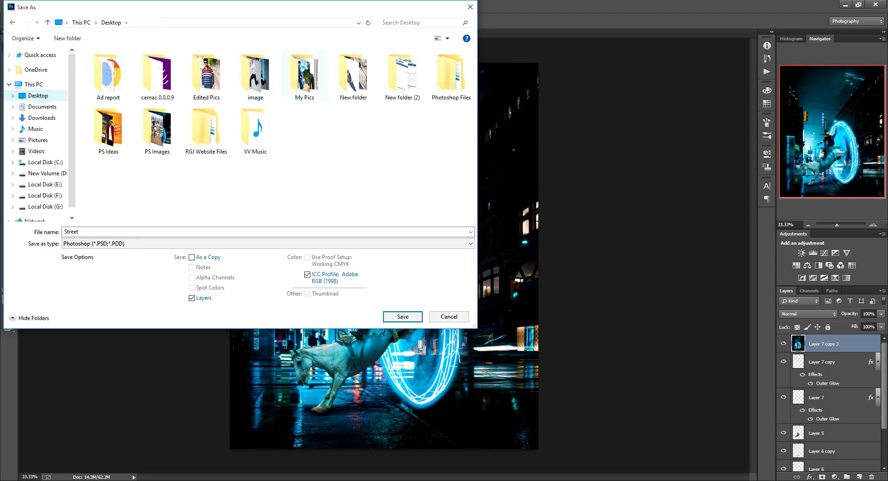
pyautogui.doubleClick(157, 129)
pyautogui.click(266, 244)
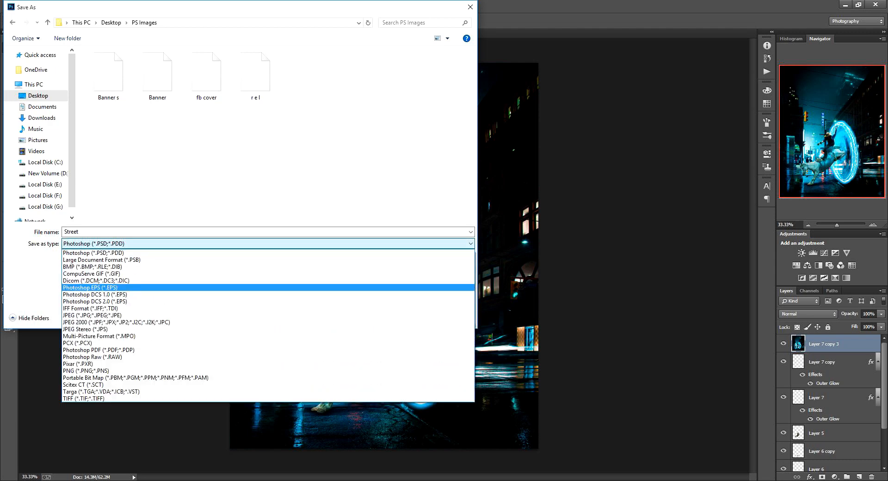
pyautogui.click(93, 315)
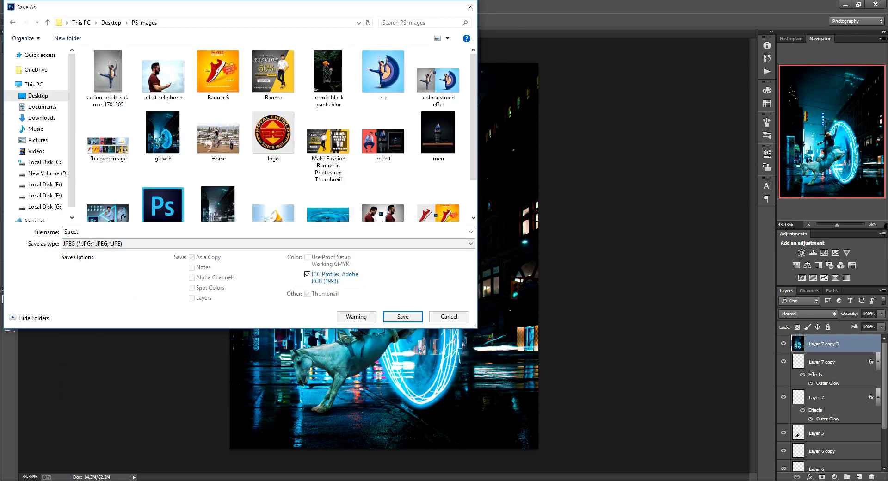
pyautogui.write('G')
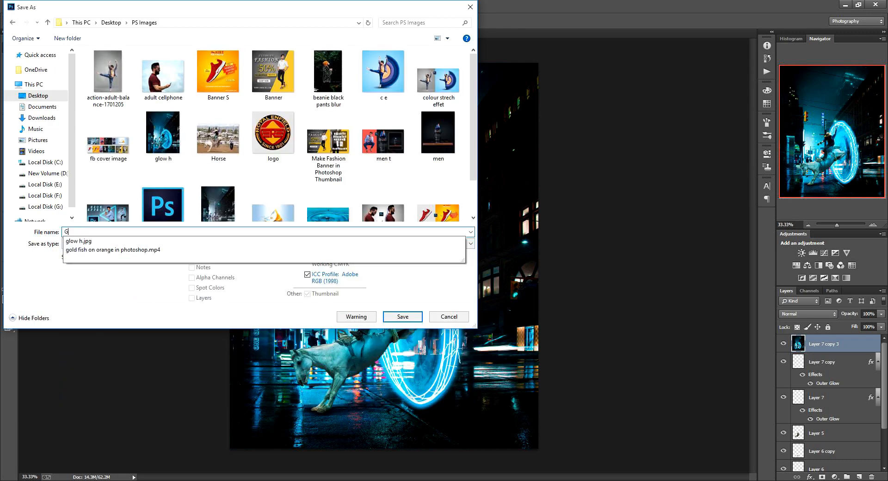
pyautogui.write(' S')
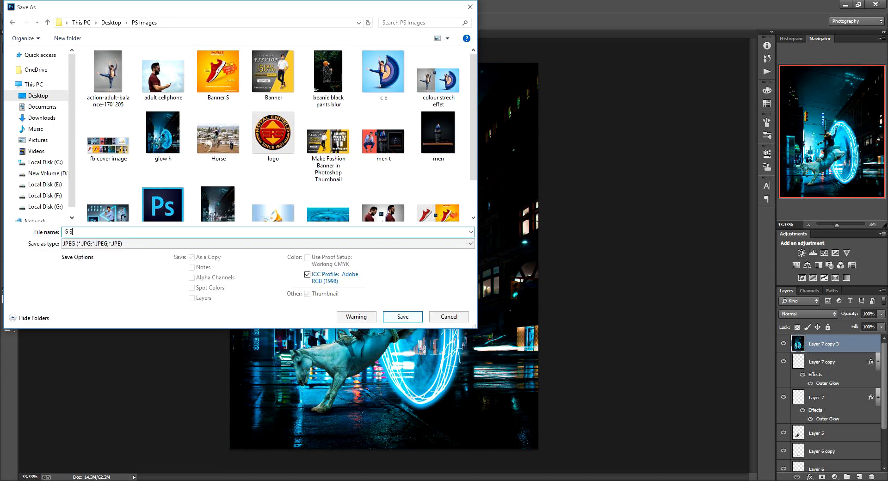
pyautogui.click(403, 316)
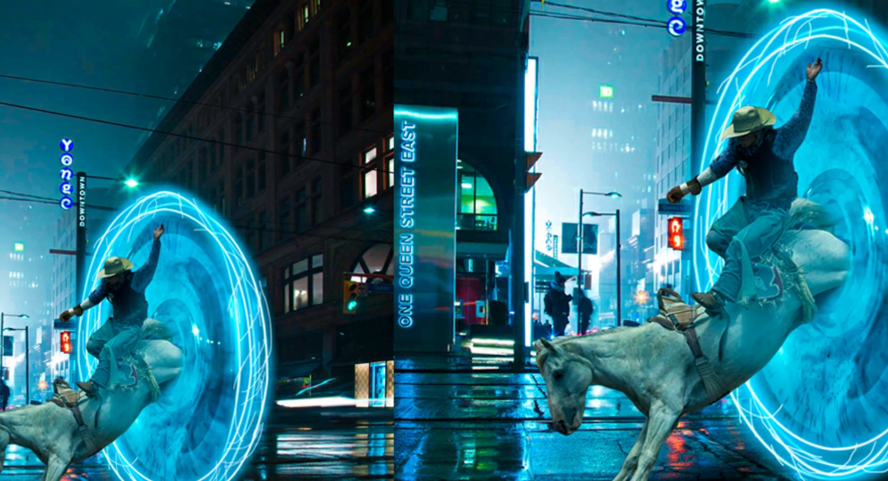